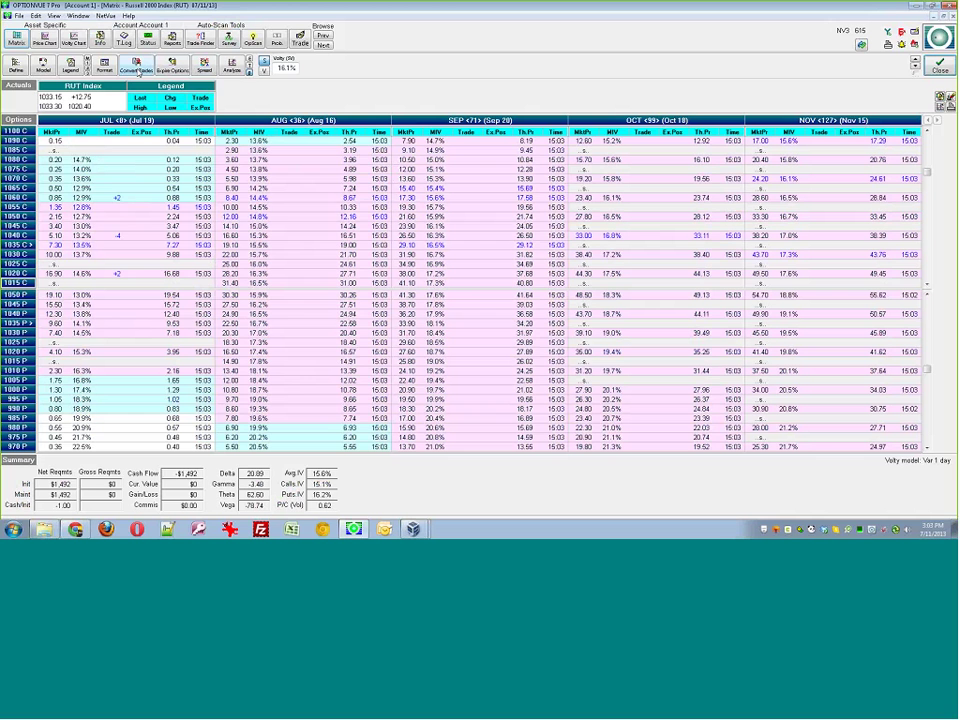
Convert the July 1020/1040/1060 call butterfly trades into existing positions.
click(136, 66)
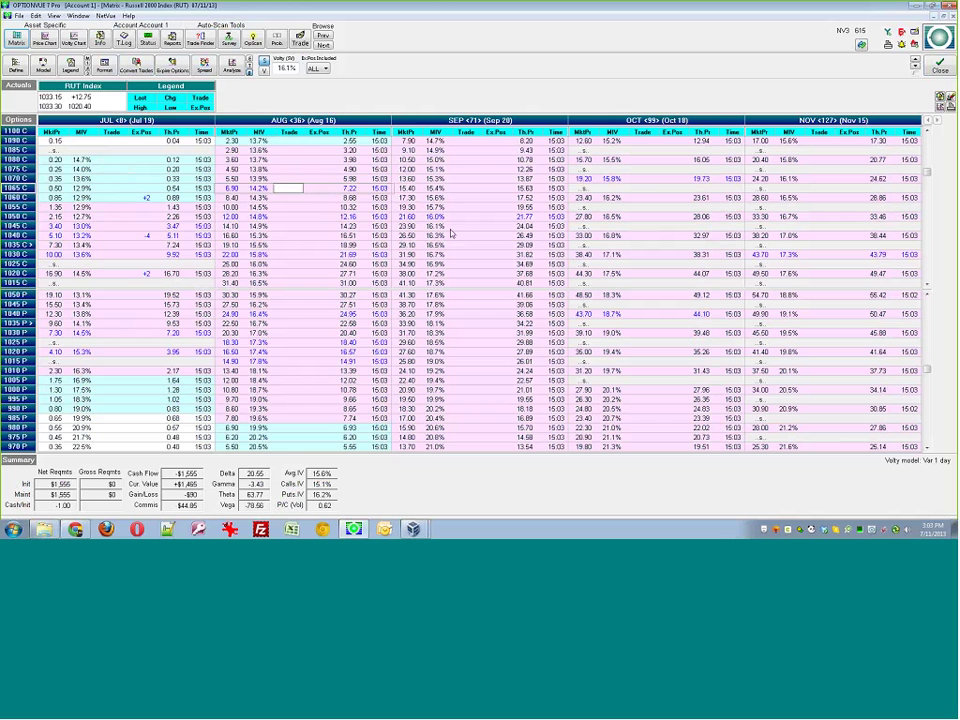
Enter a calendar spread of -2 Aug 1065 calls and +2 Sep 1065 calls, and convert it into existing positions.
text(-2)
key(Tab)
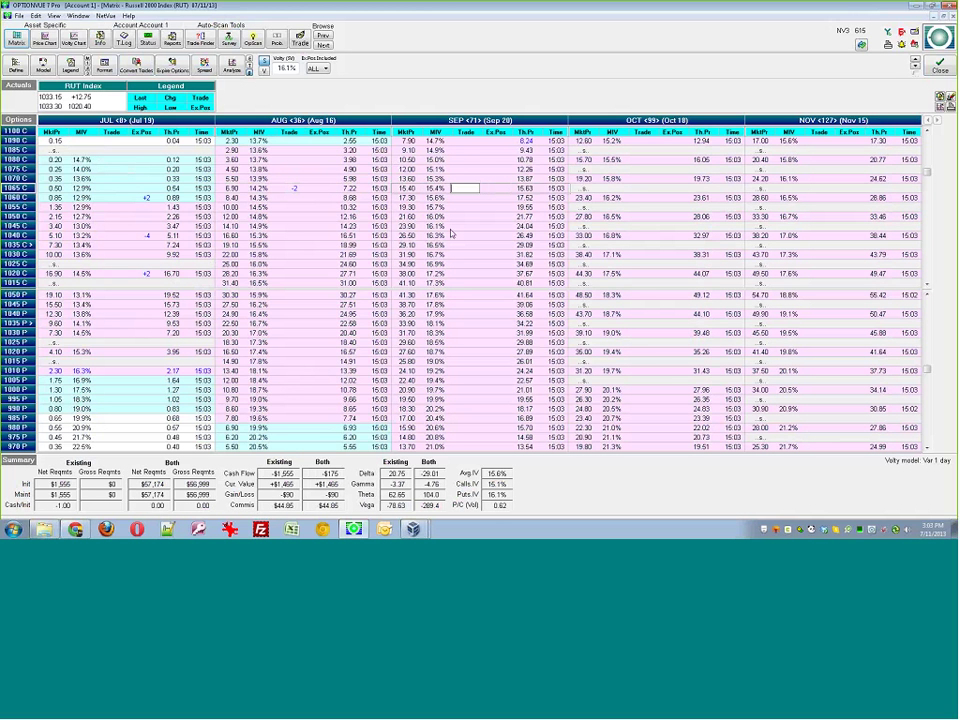
text(2)
key(Up)
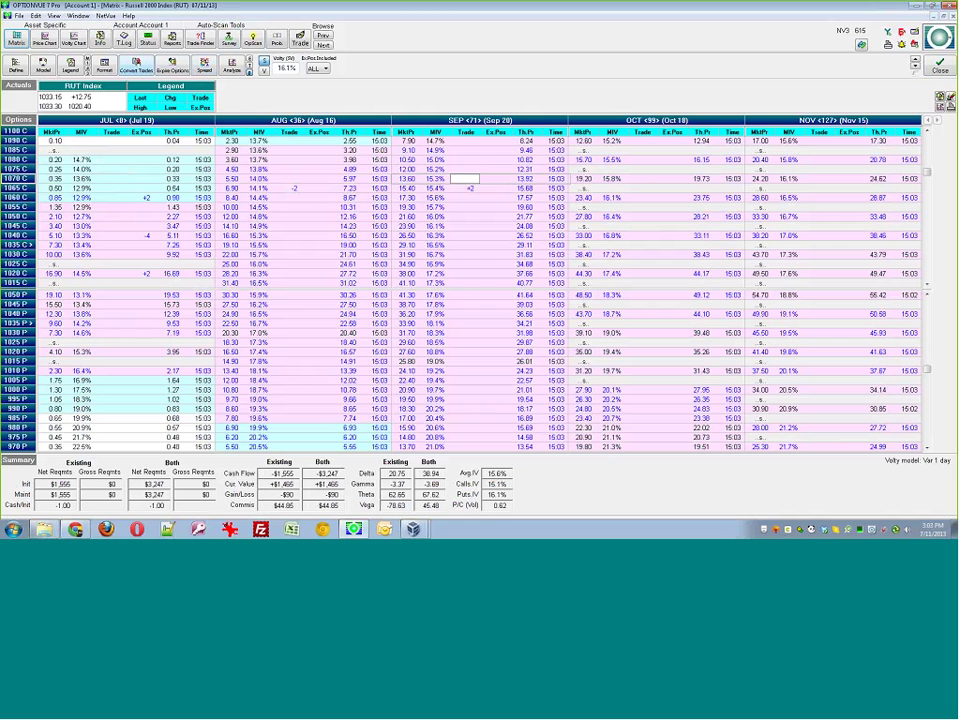
click(137, 70)
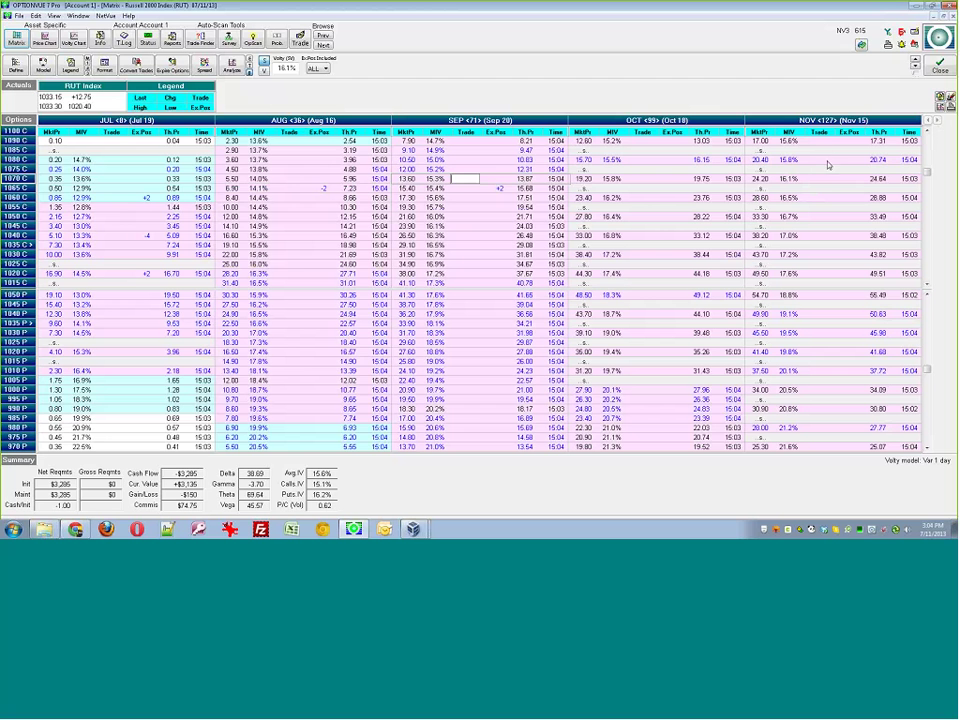
Enter a November vertical of -2 1080 calls and +2 1040 calls, and convert it into existing positions.
click(827, 159)
text(-2)
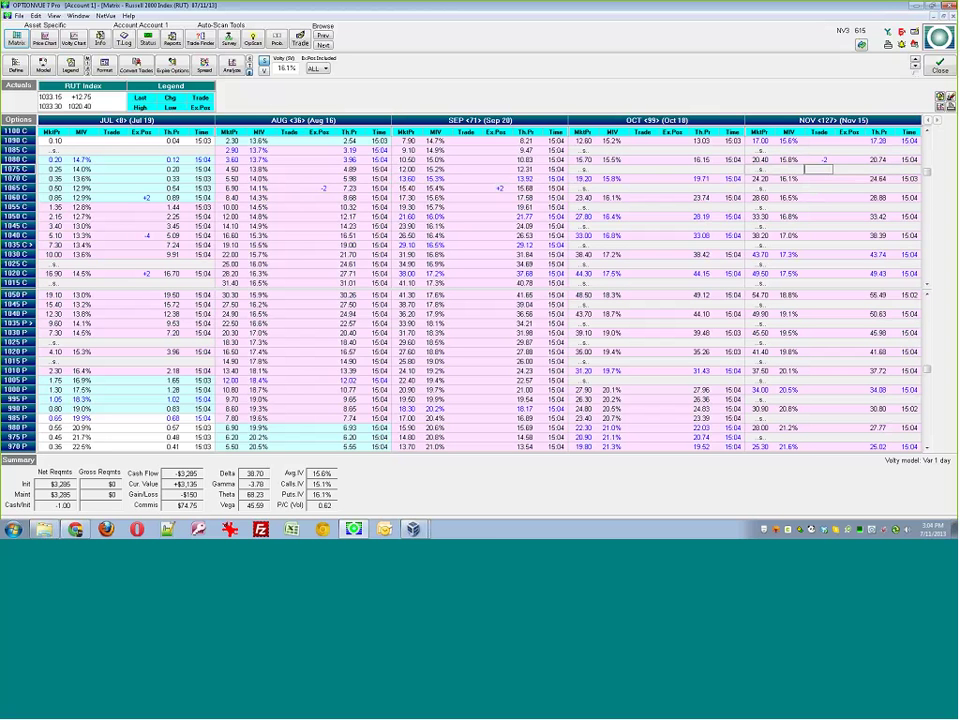
key(Return)
click(818, 235)
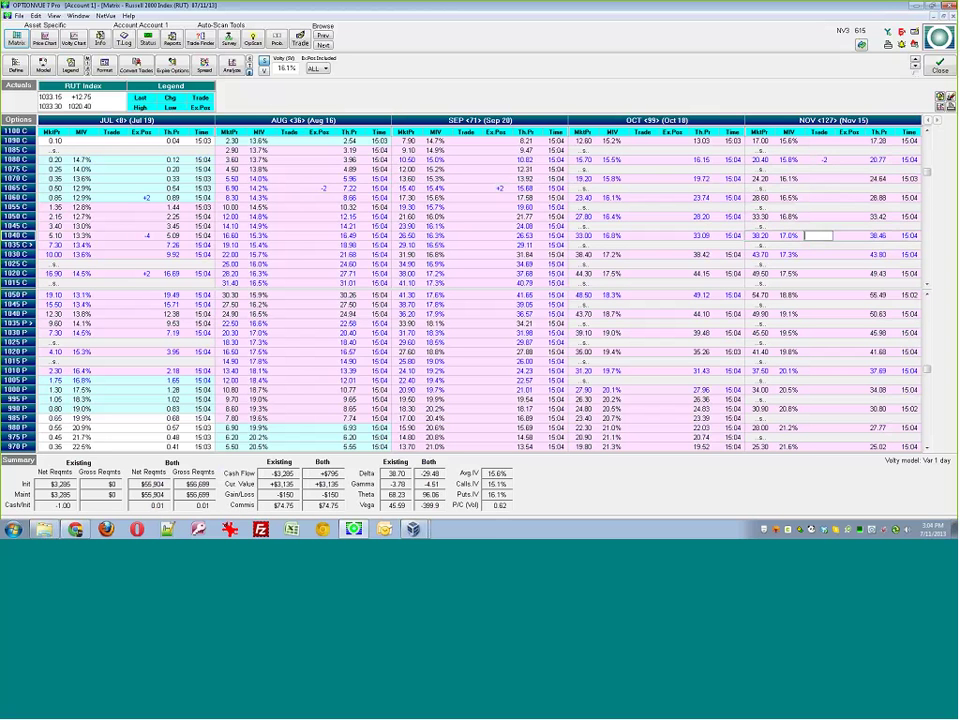
text(2)
key(Return)
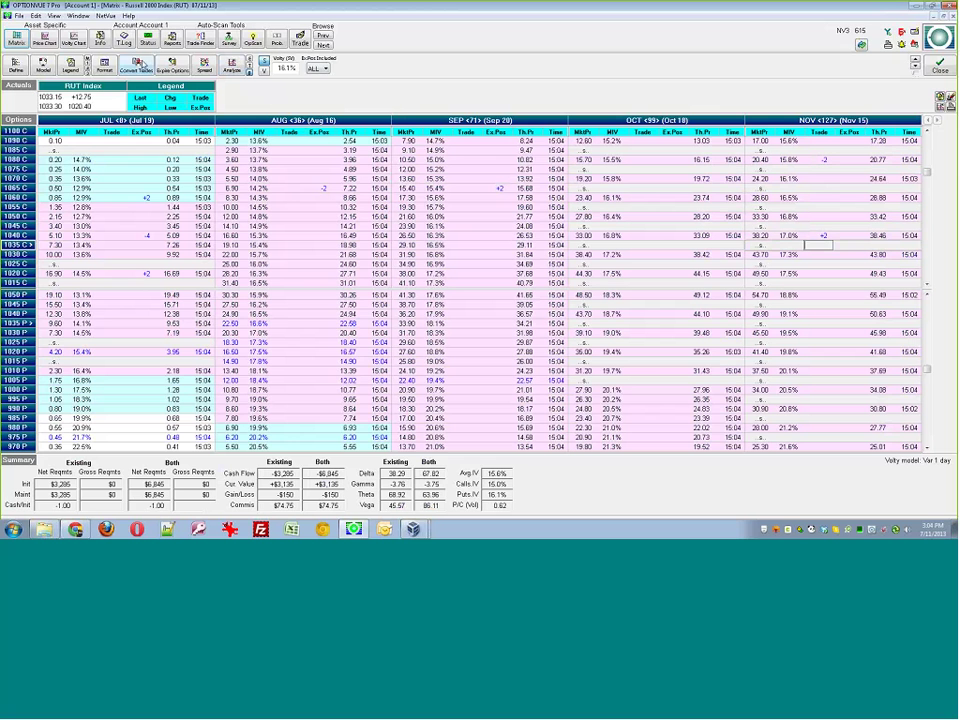
click(137, 66)
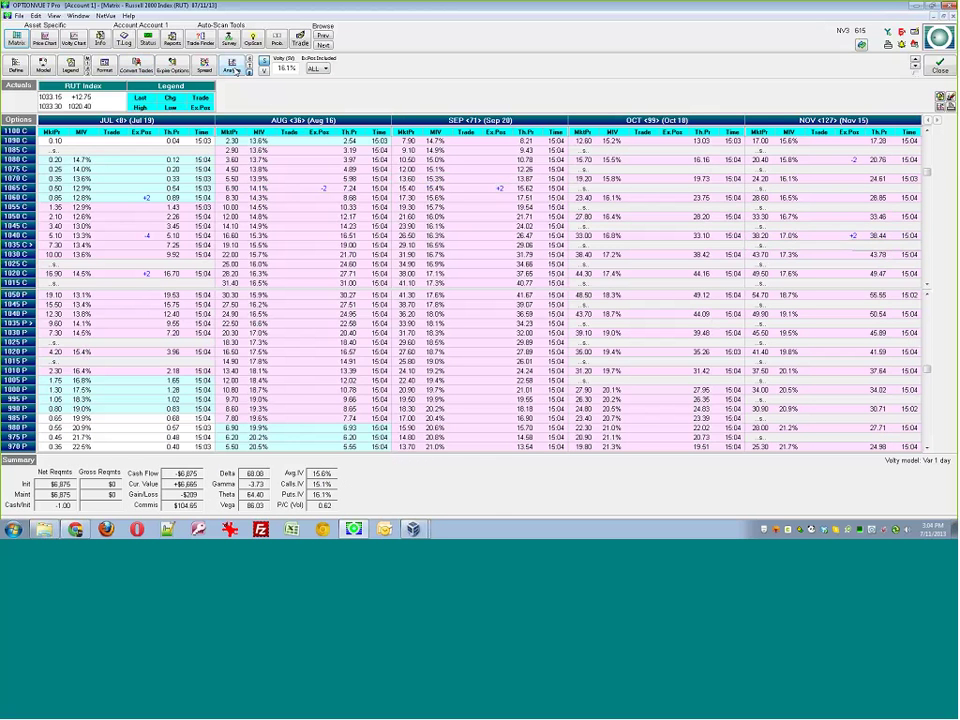
Graph the profit/loss of the combined RUT position, check its list of legs, and return to the matrix.
click(234, 66)
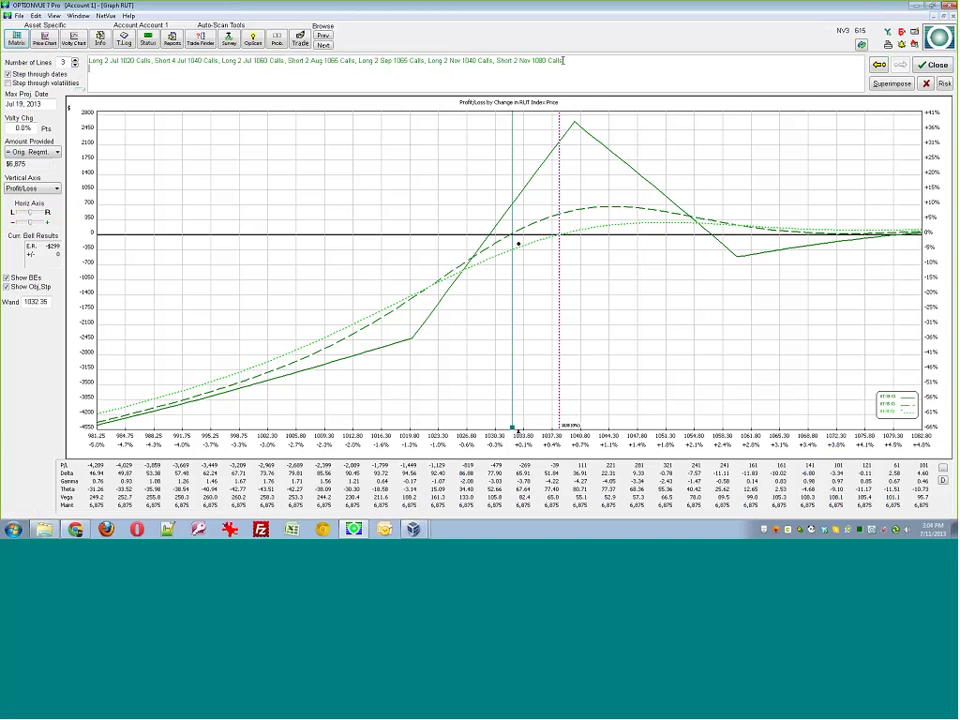
drag(563, 61, 101, 47)
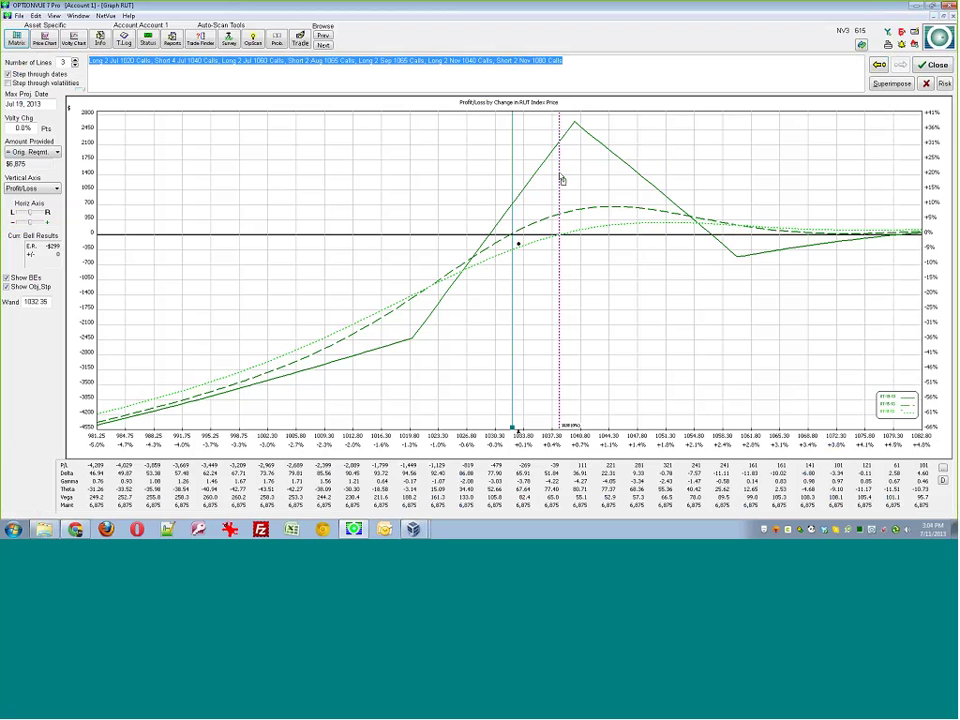
click(932, 65)
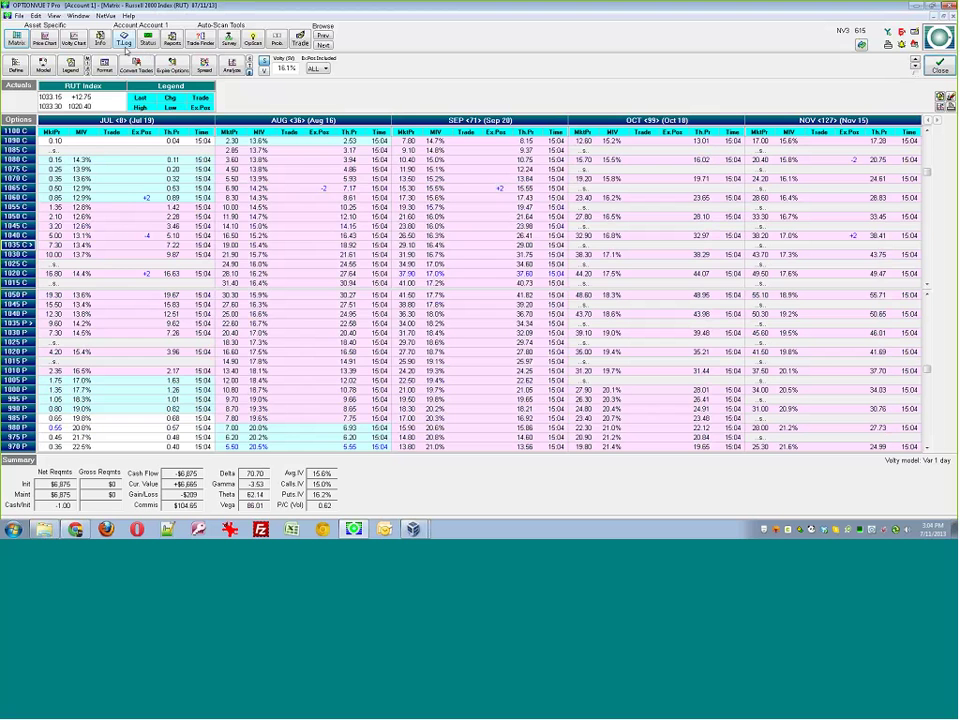
Open the account's transaction log and enter code a in the R column for the Jul 1020 calls.
click(124, 40)
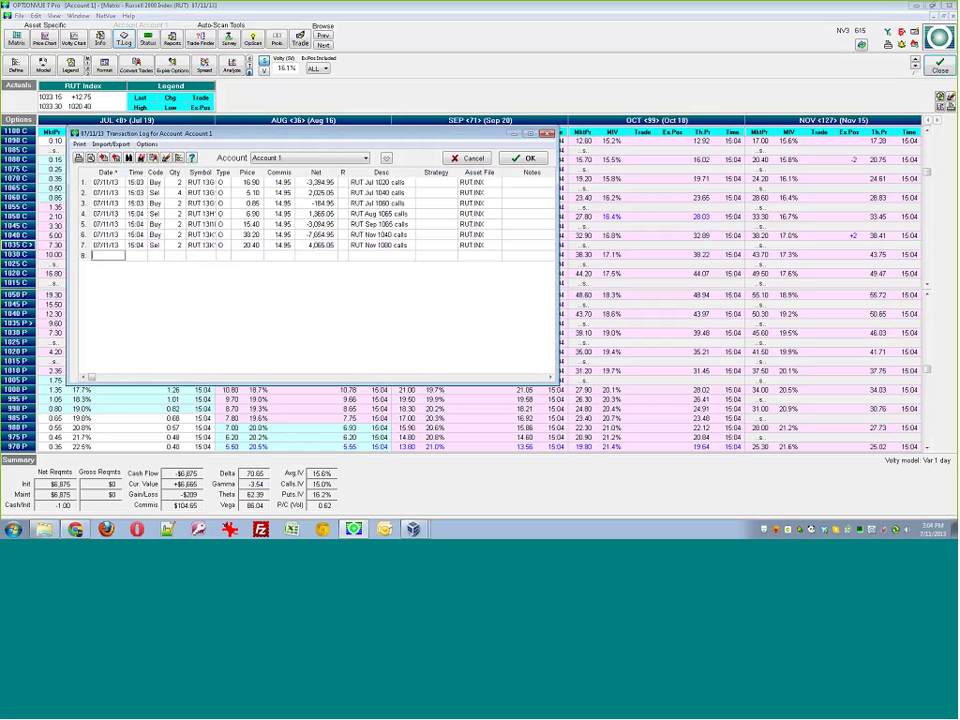
click(342, 184)
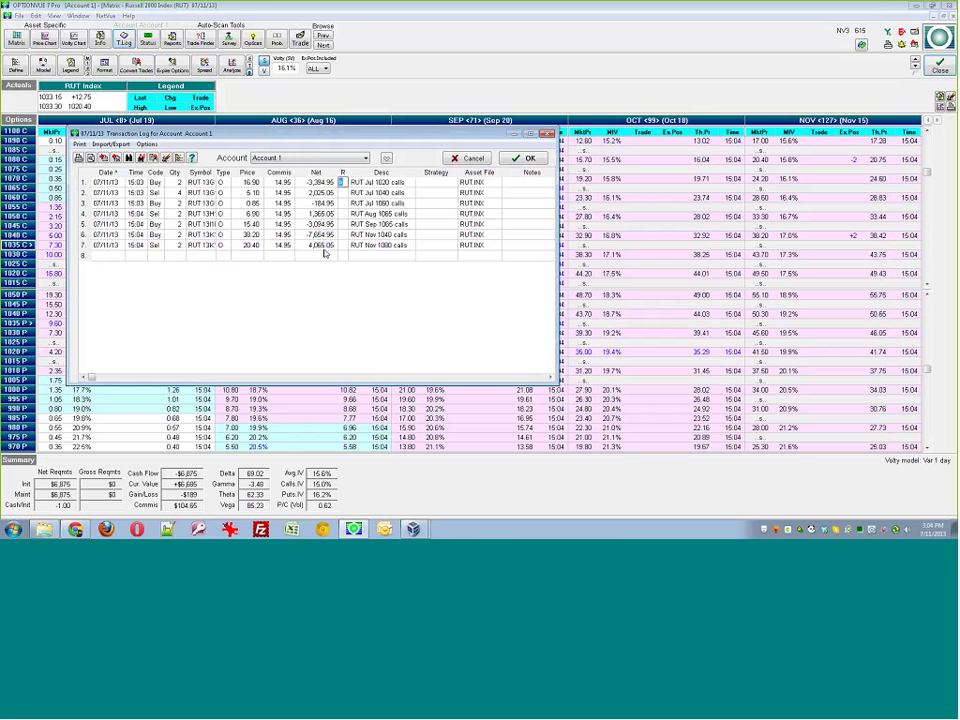
text(a)
key(Return)
key(Up)
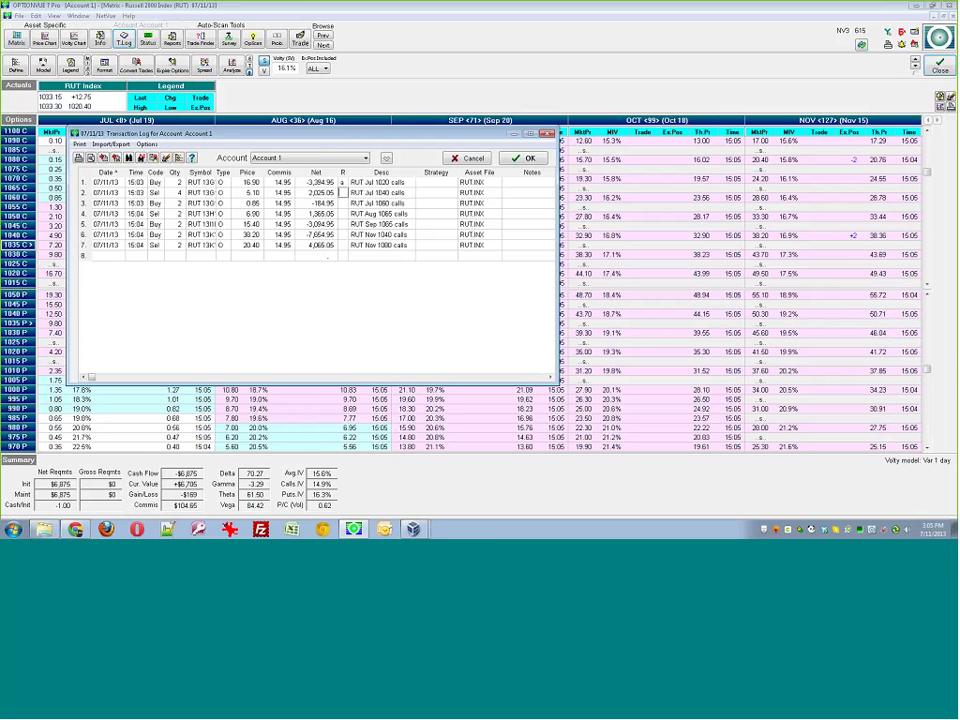
Enter code a in the R column for the Jul 1040 and Jul 1060 calls.
click(247, 182)
click(279, 192)
click(279, 182)
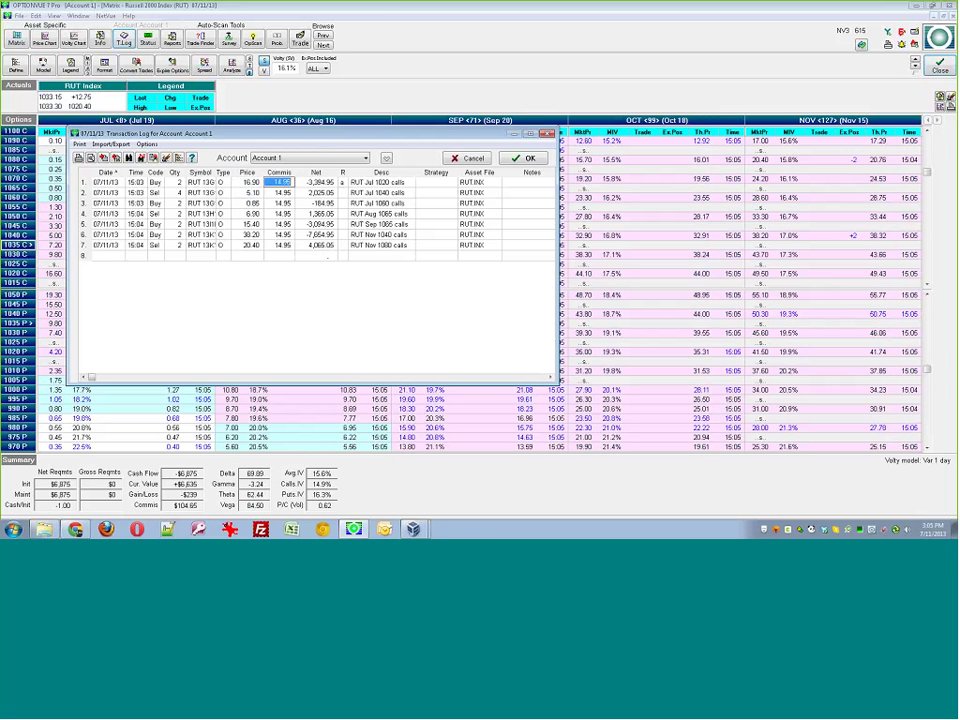
click(279, 192)
click(342, 192)
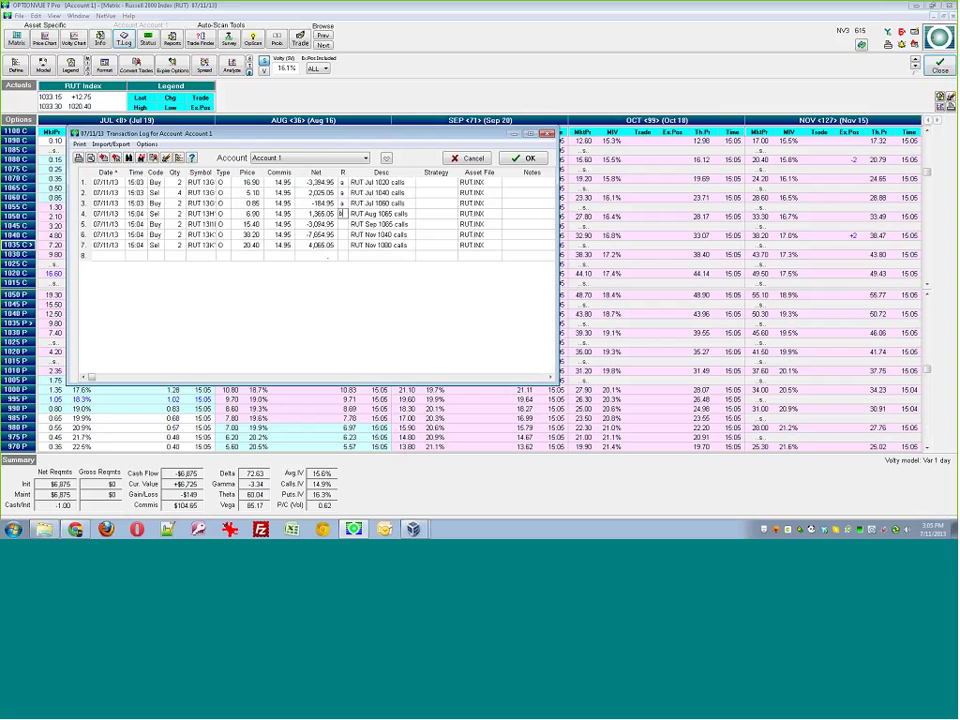
Tag the Aug and Sep 1065 calls with code b and both November call transactions with code c, and save the log.
key(Return)
text(b)
key(Return)
text(c)
key(Return)
text(c)
key(Return)
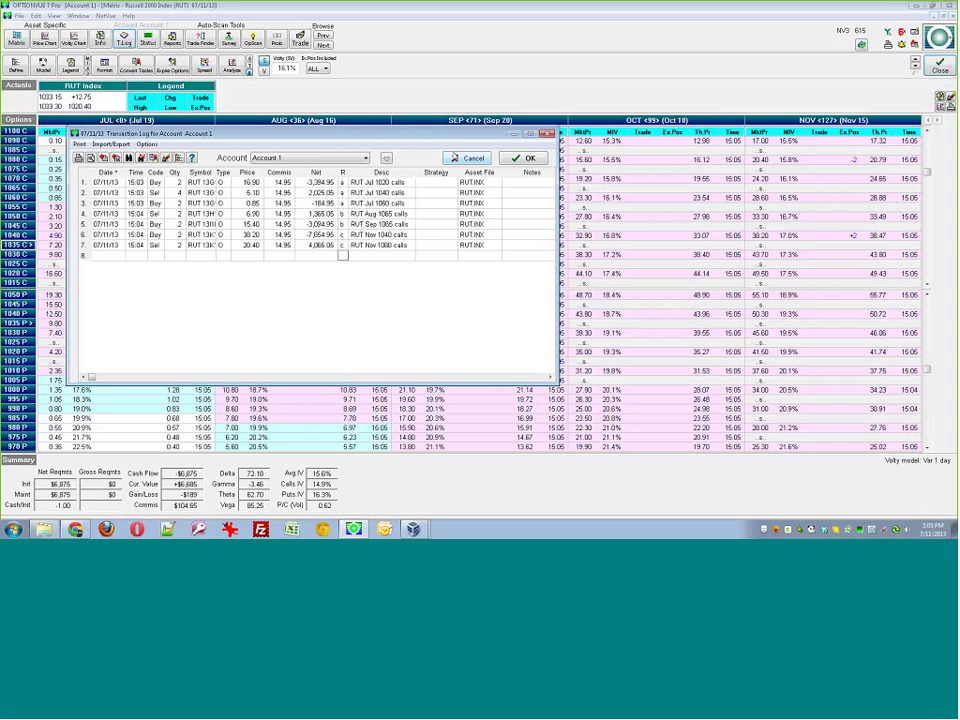
click(518, 160)
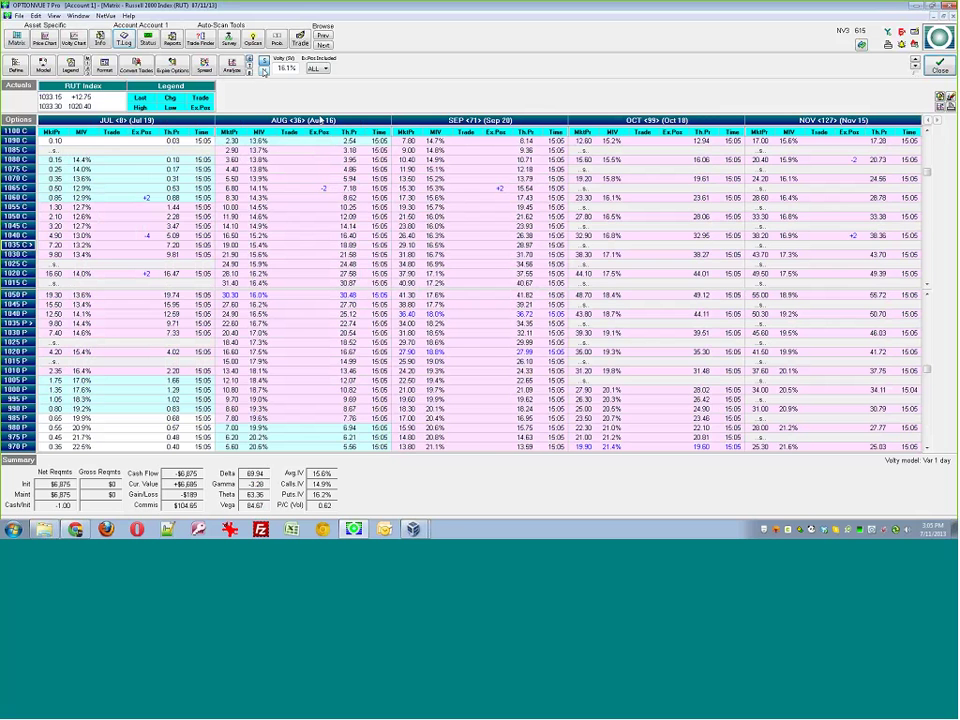
Limit the included existing positions to group A, view its profit/loss graph and leg list, and return to the matrix.
click(318, 68)
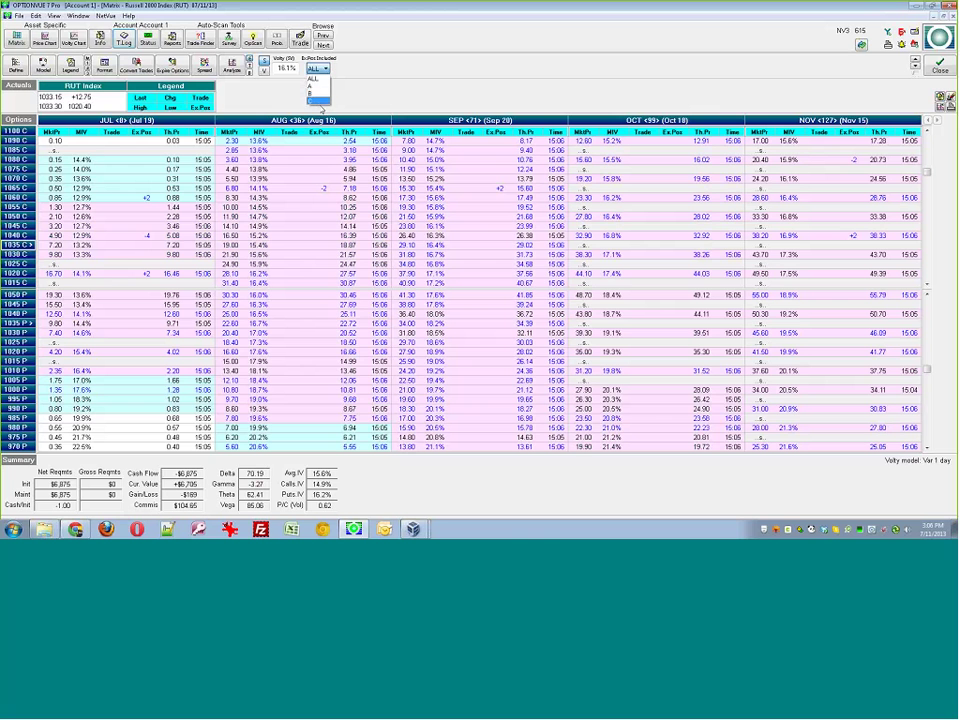
click(318, 87)
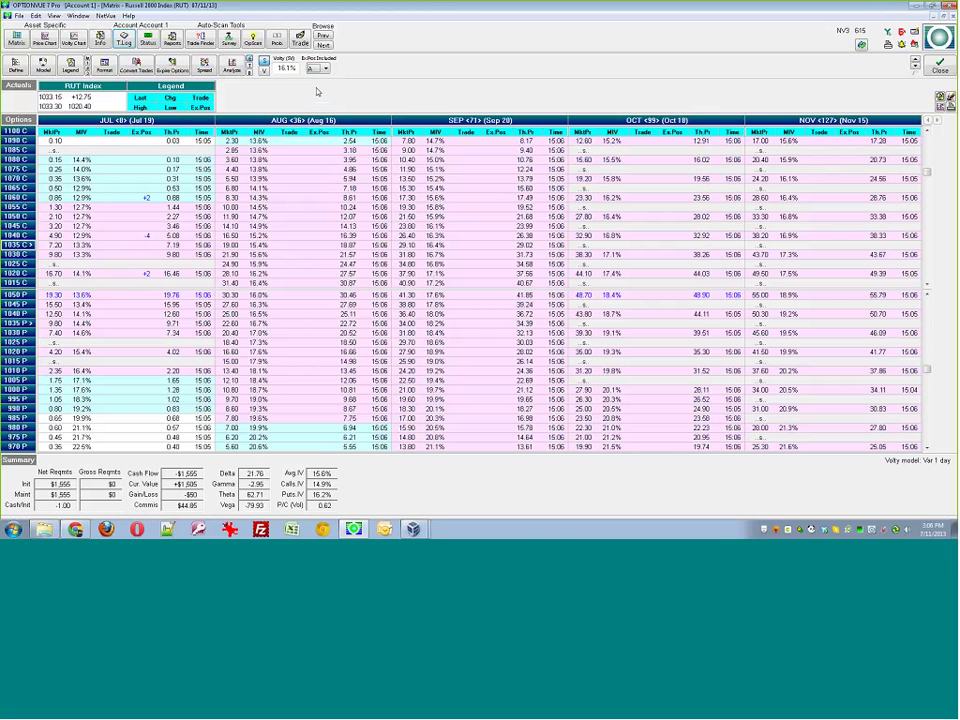
click(233, 67)
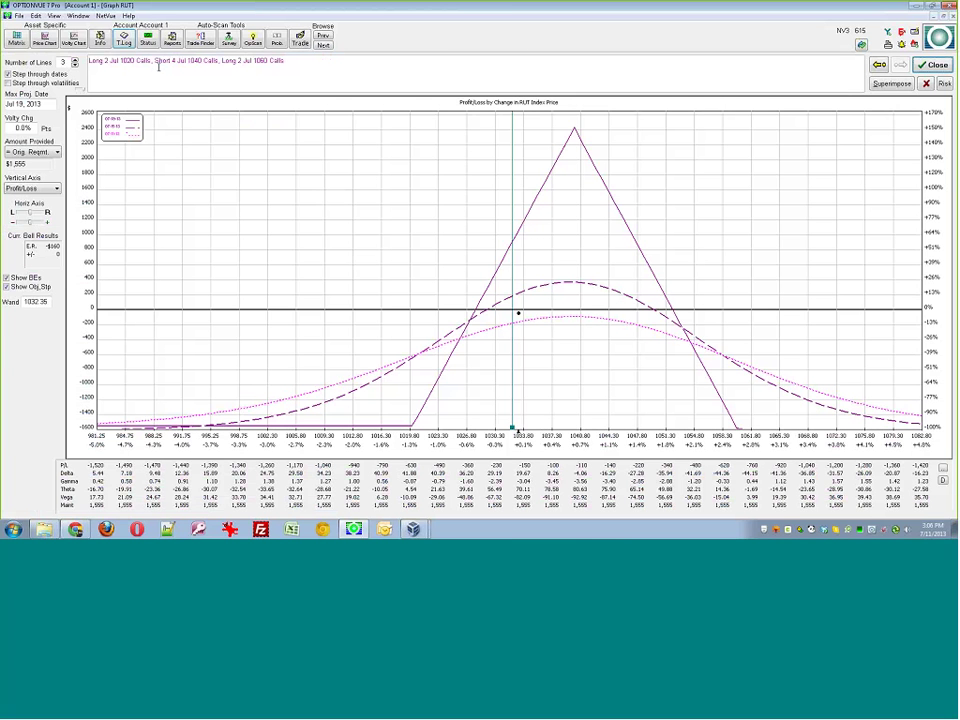
click(158, 66)
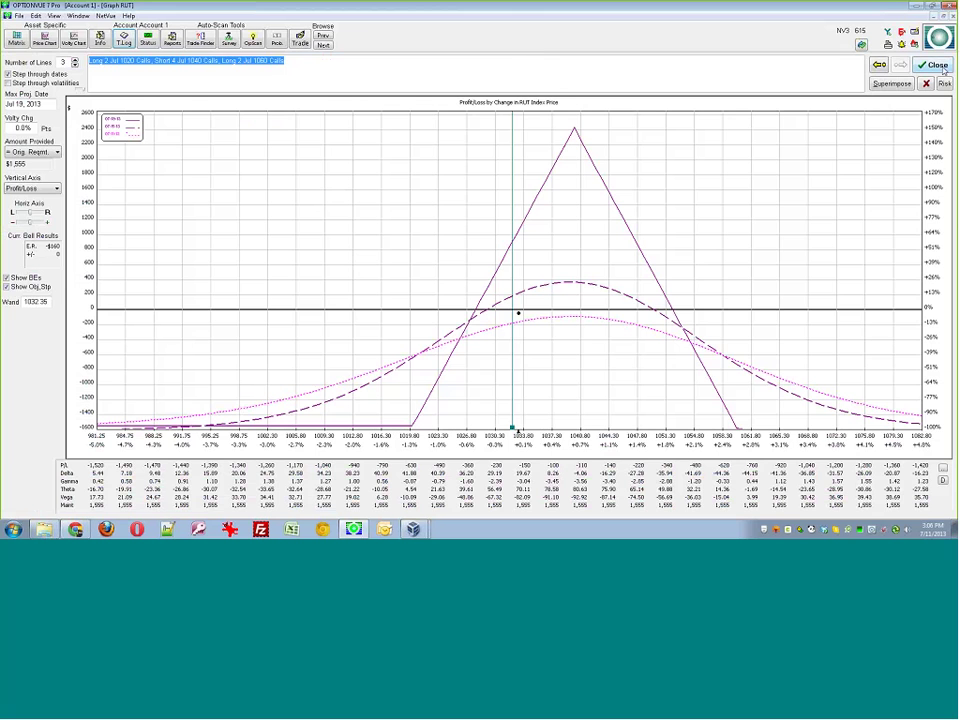
key(Escape)
Limit the included existing positions to group B, view its profit/loss graph, and return to the matrix.
click(328, 68)
click(236, 68)
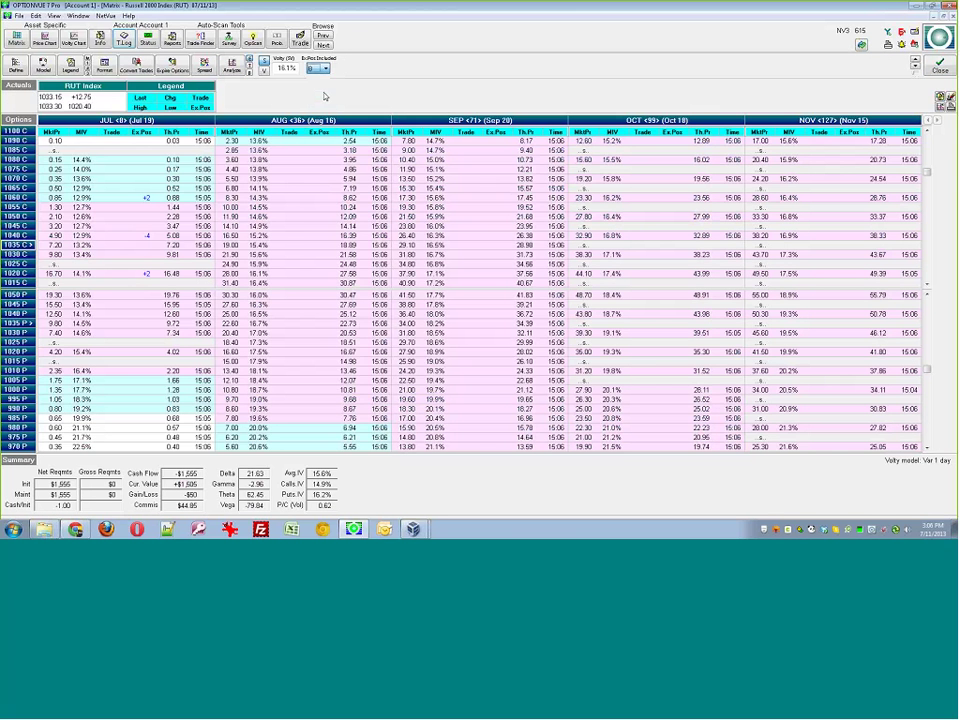
click(236, 68)
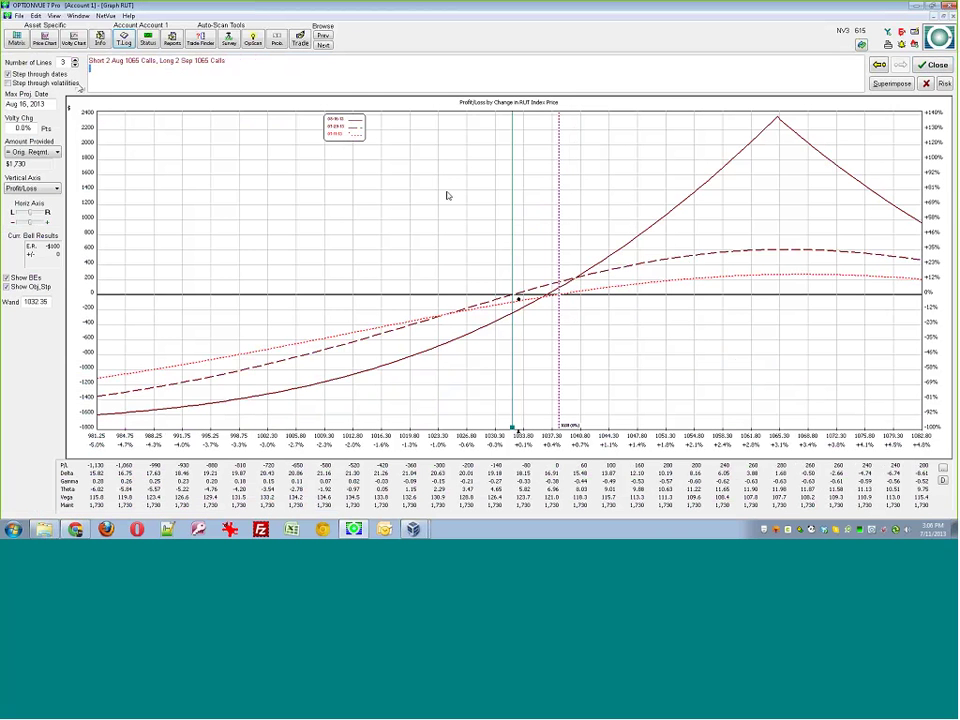
click(936, 65)
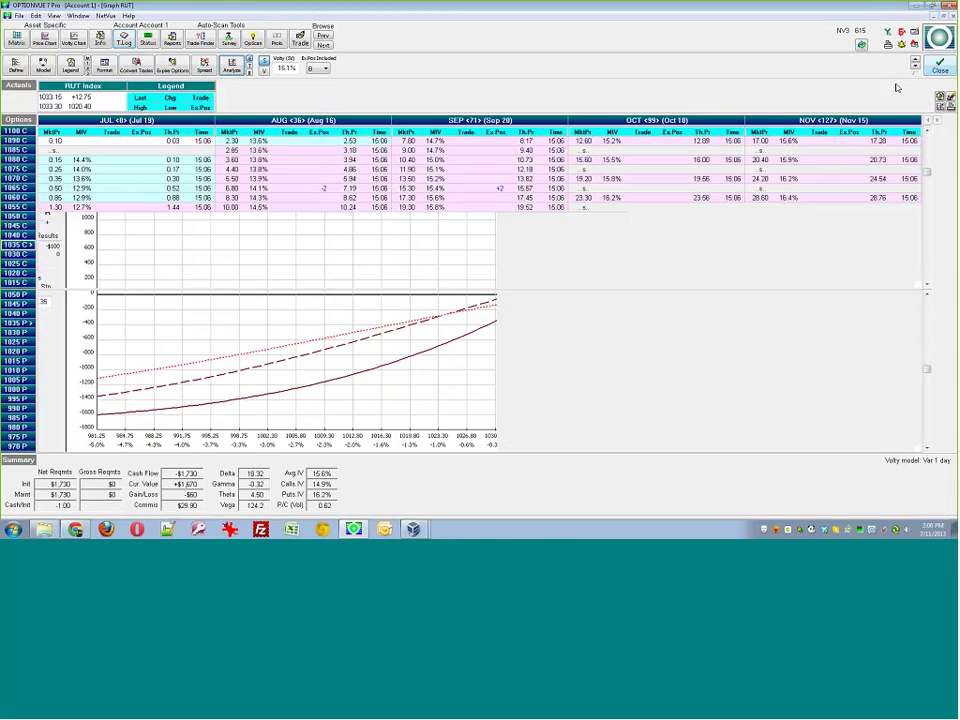
Limit the included existing positions to group C, view its graph with a wider price range, and return to the matrix.
click(318, 68)
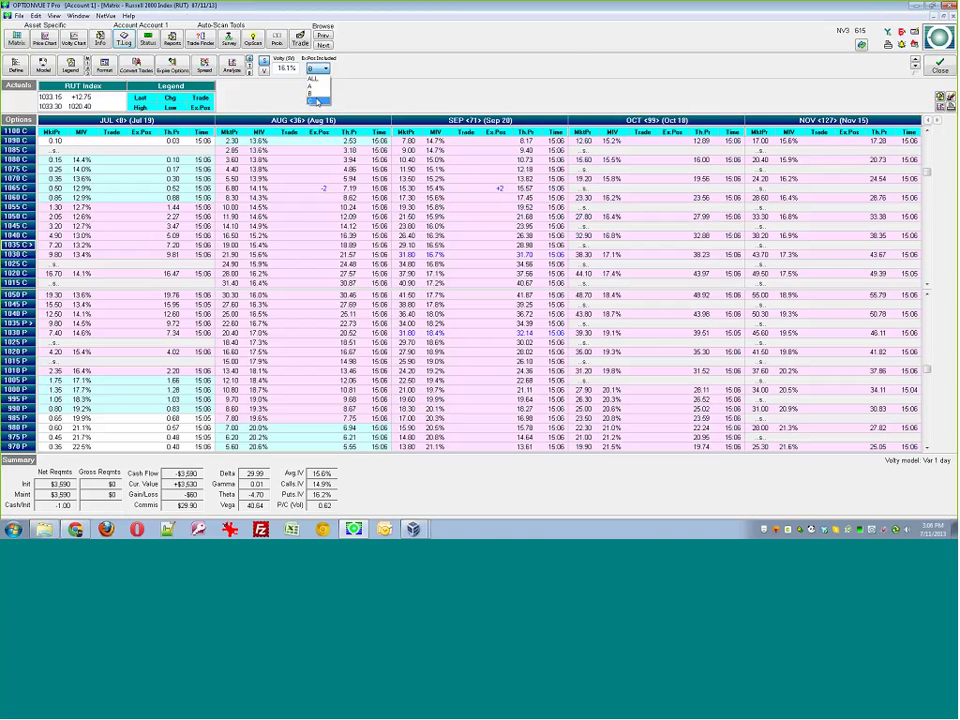
click(318, 97)
click(236, 68)
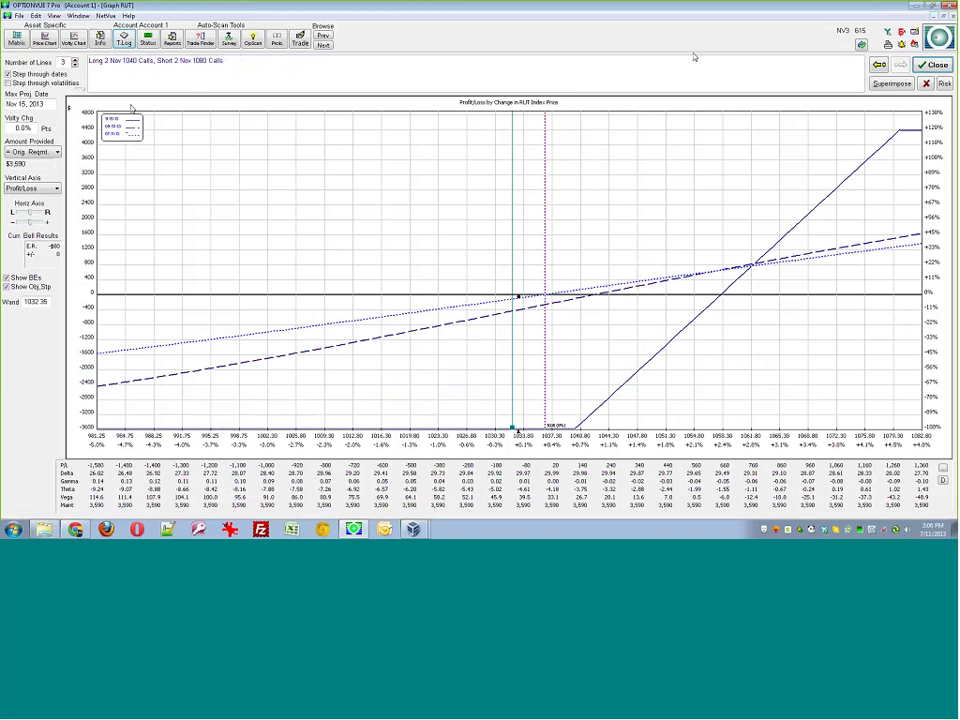
click(18, 222)
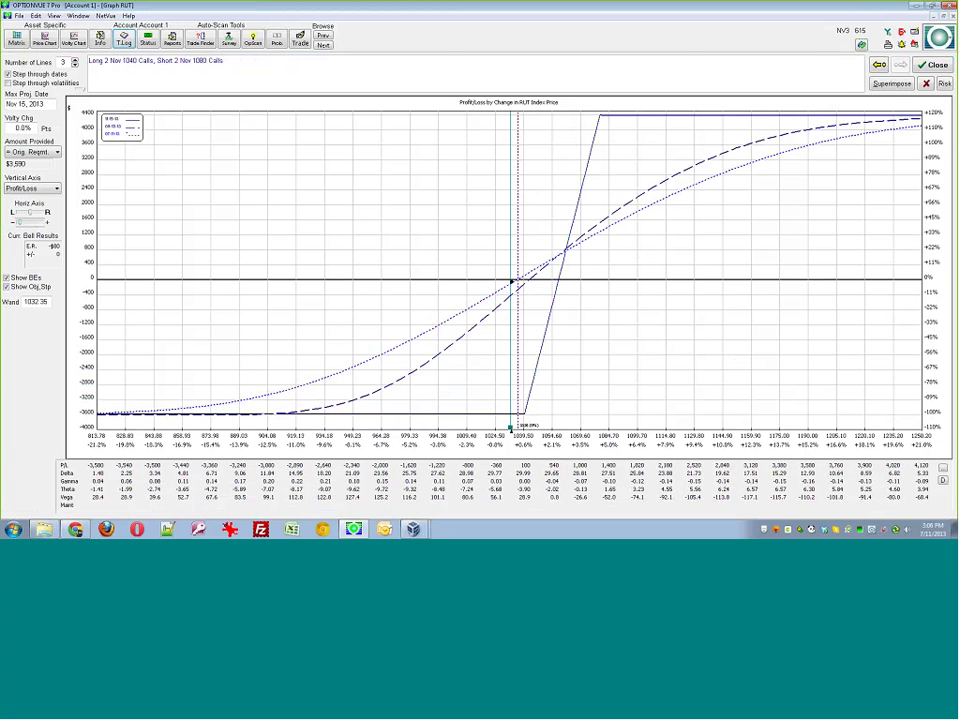
click(936, 66)
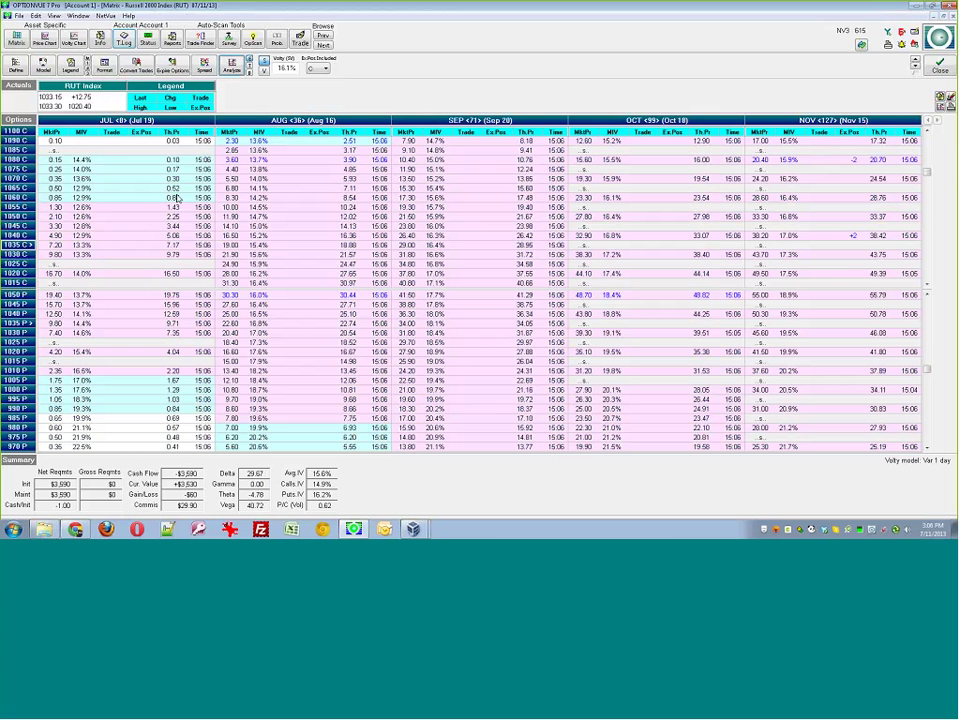
Set the included existing positions back to ALL.
click(322, 68)
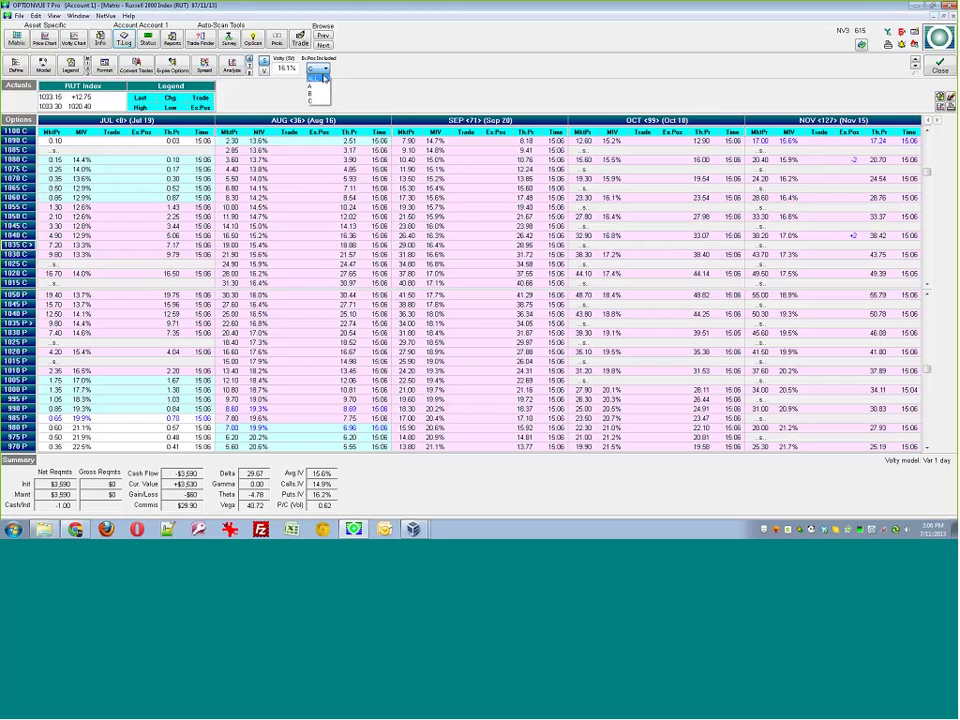
click(323, 77)
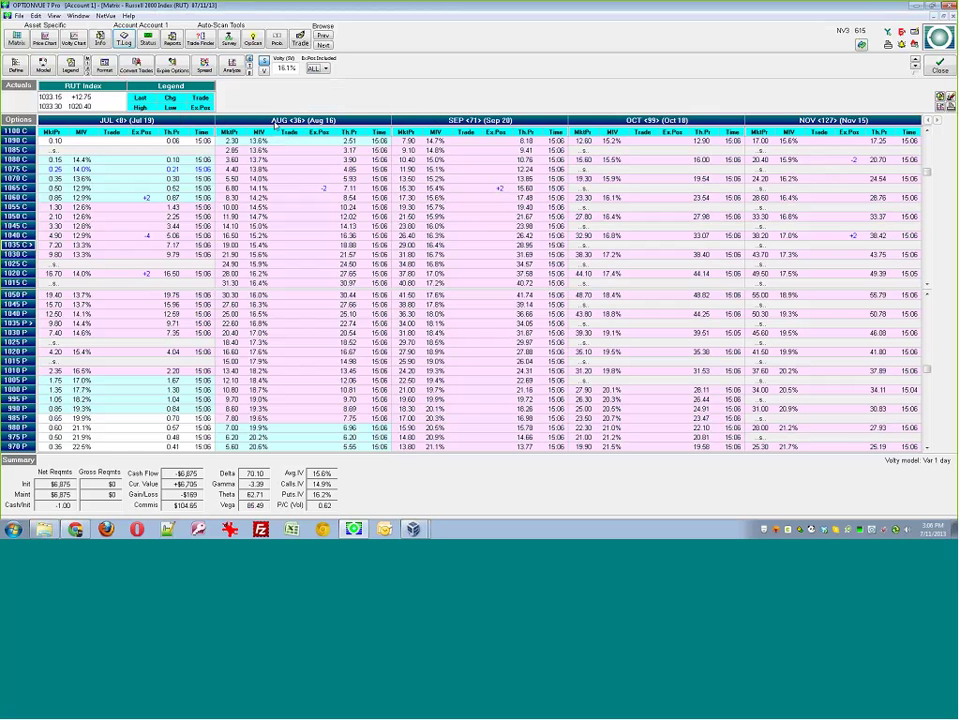
click(125, 120)
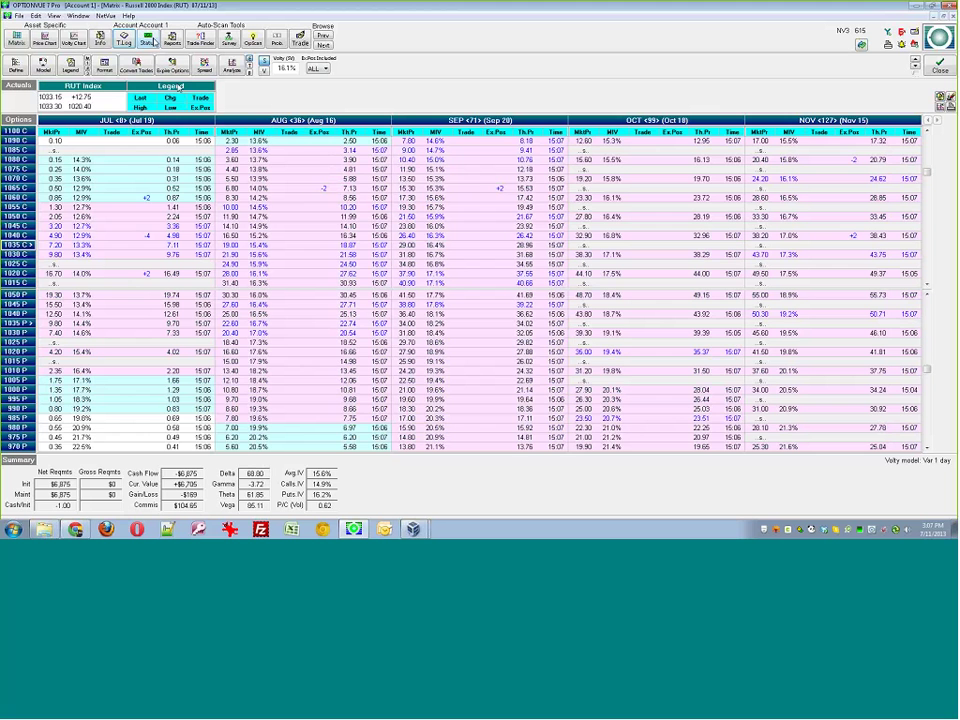
Enter trades of -1 July 1060 call and +2 July 1040 calls in the matrix.
click(112, 197)
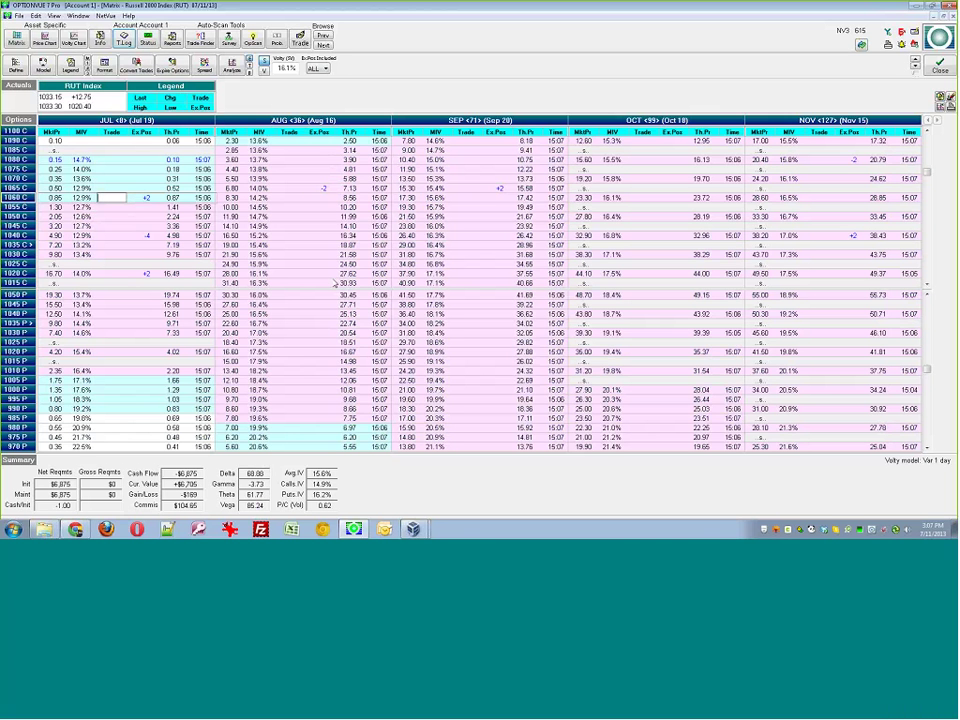
text(-1)
key(Down)
key(Down)
key(Down)
key(Down)
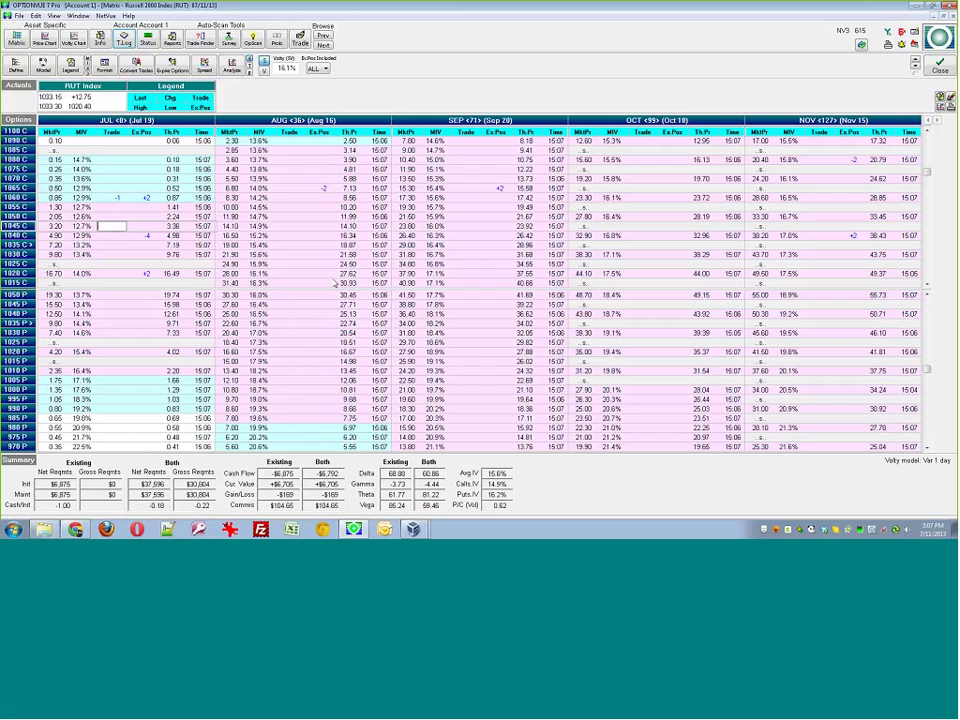
text(2)
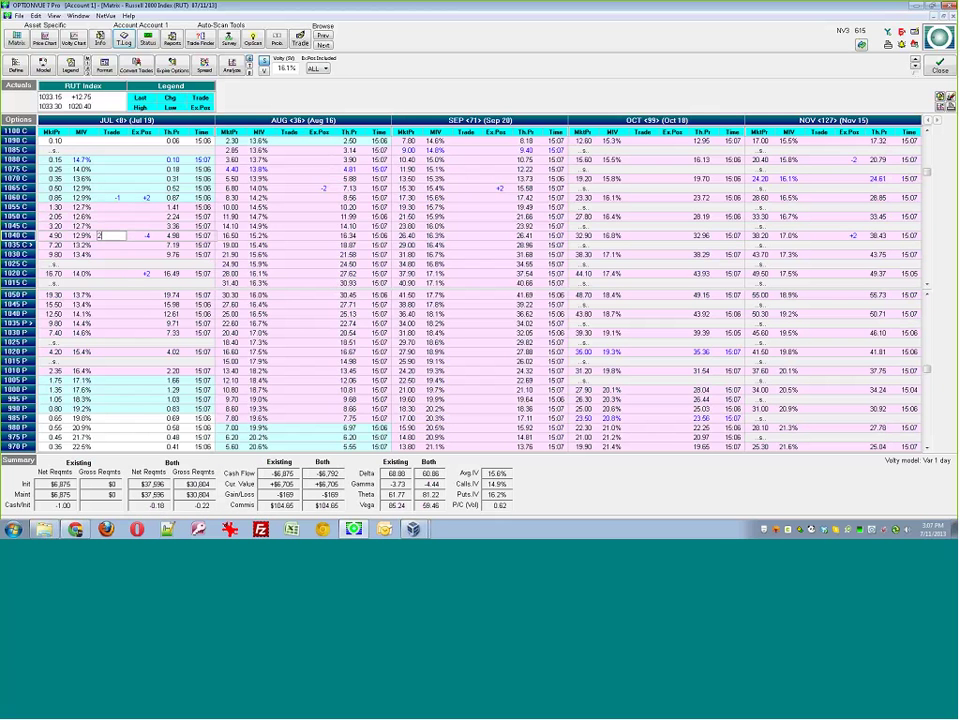
Enter a trade of -1 July 1020 call and convert the July trades into existing positions.
key(Down)
key(Down)
key(Down)
key(Down)
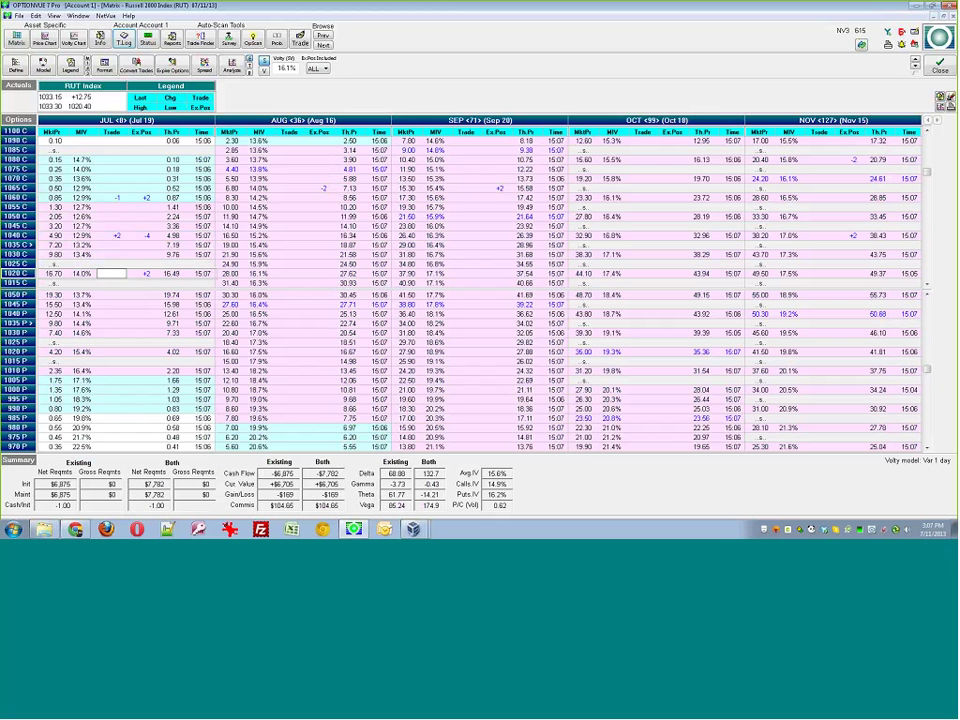
text(-1)
key(Up)
key(Up)
key(Up)
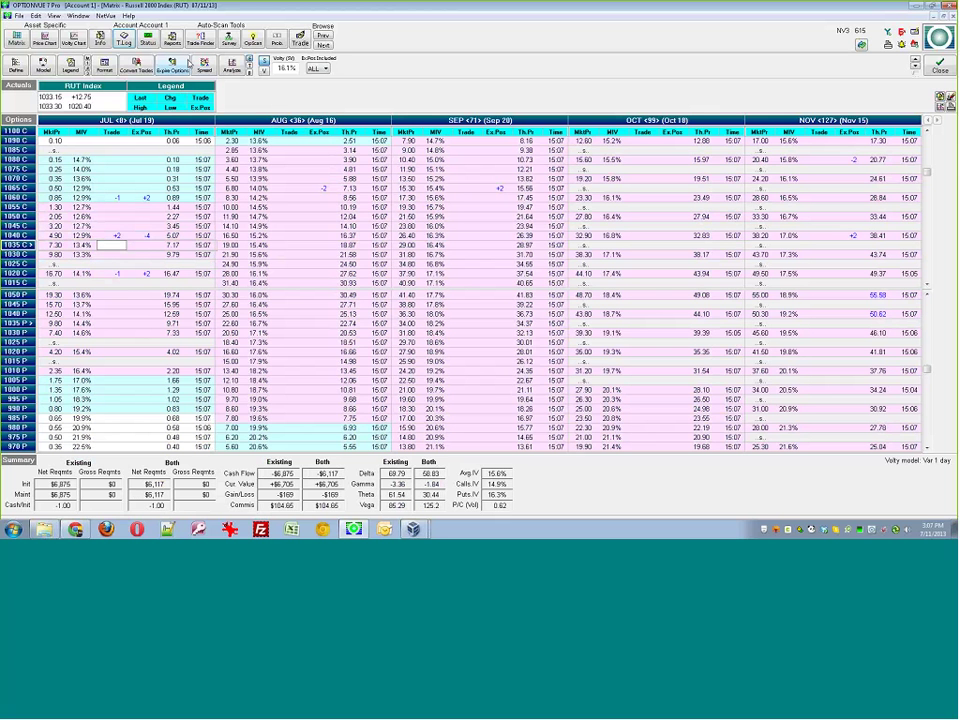
click(140, 65)
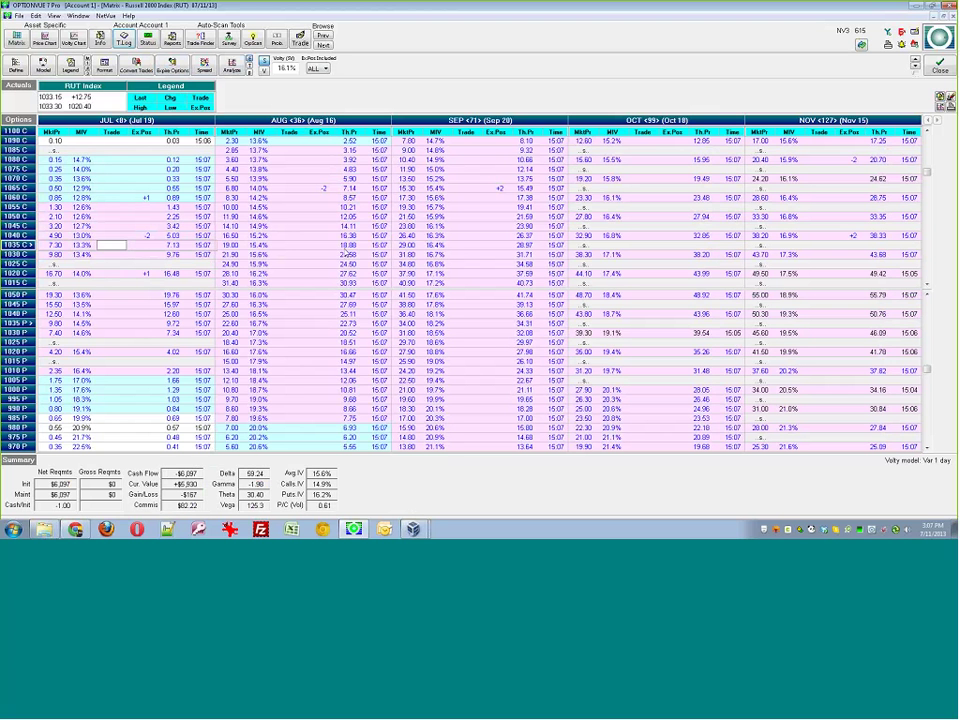
click(321, 228)
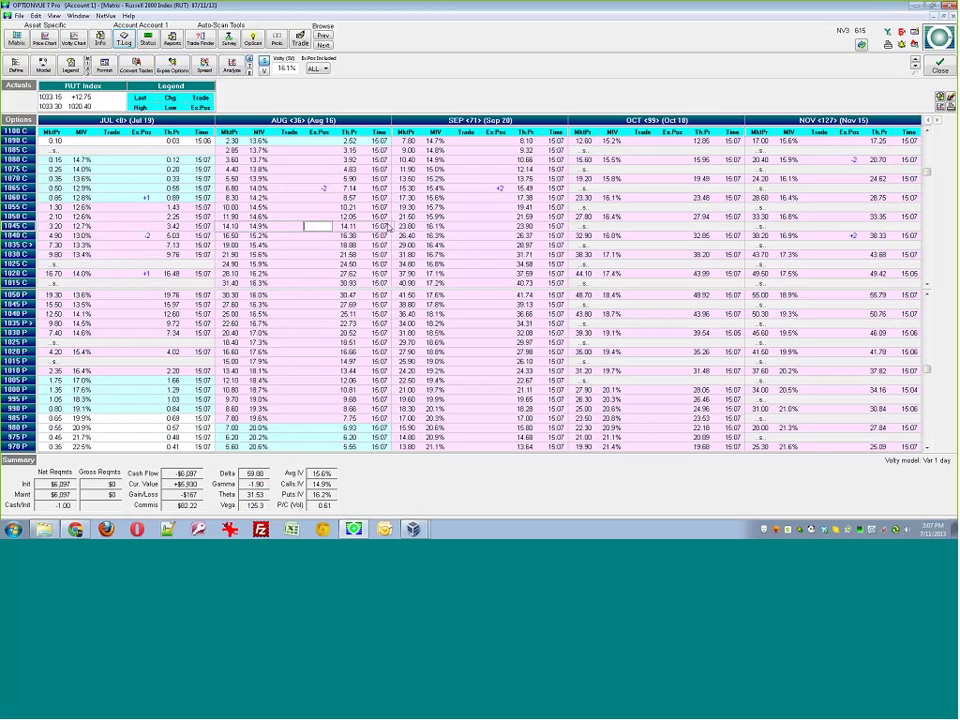
key(Down)
key(Down)
key(Down)
key(Down)
key(Down)
key(Down)
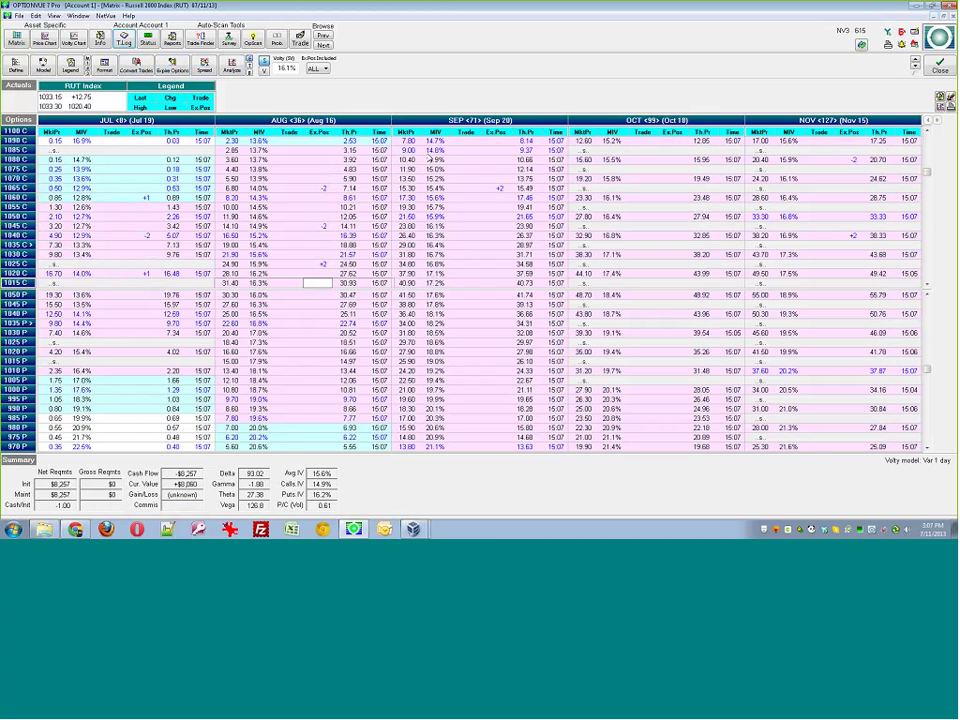
click(322, 235)
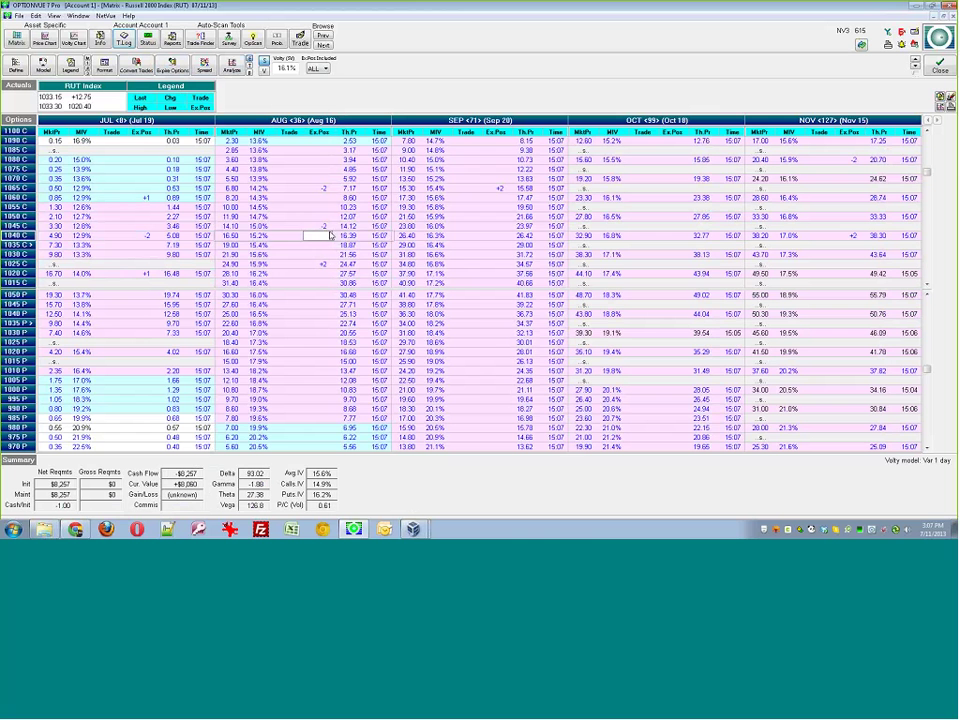
double_click(326, 227)
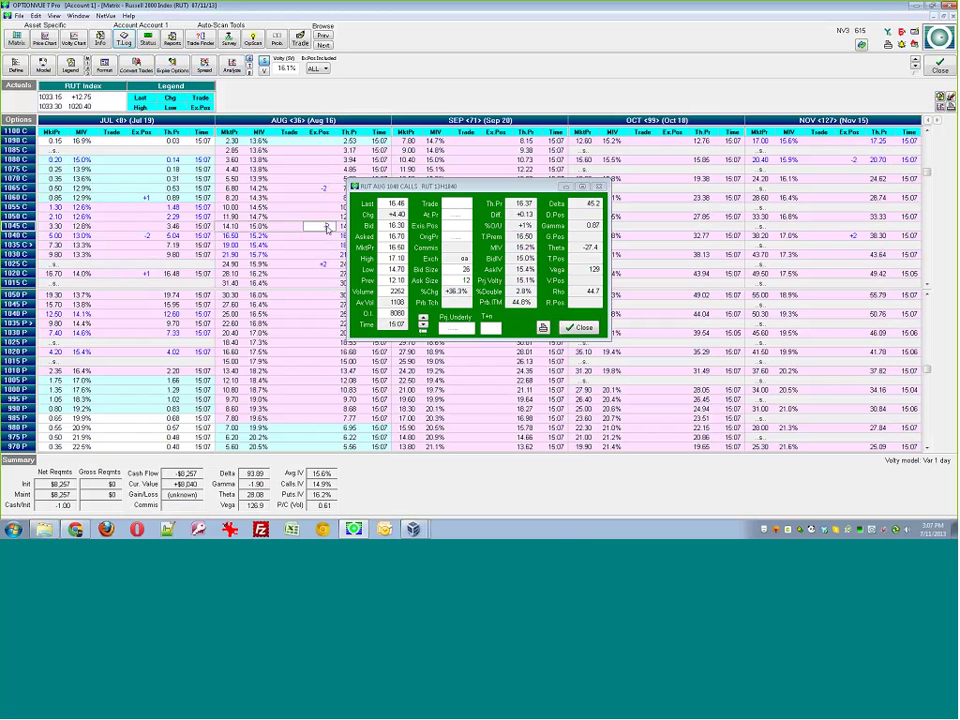
key(Escape)
key(Down)
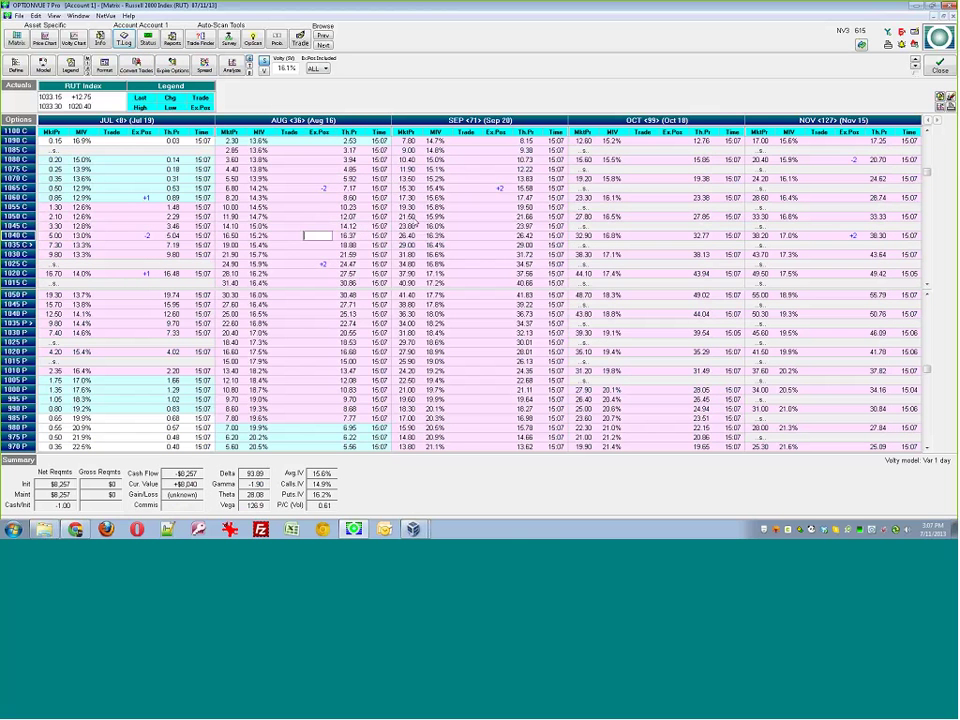
key(Down)
key(Down)
key(Up)
Enter trades of -2 August 1045 calls and +2 August 1025 calls, and convert them into existing positions.
key(Left)
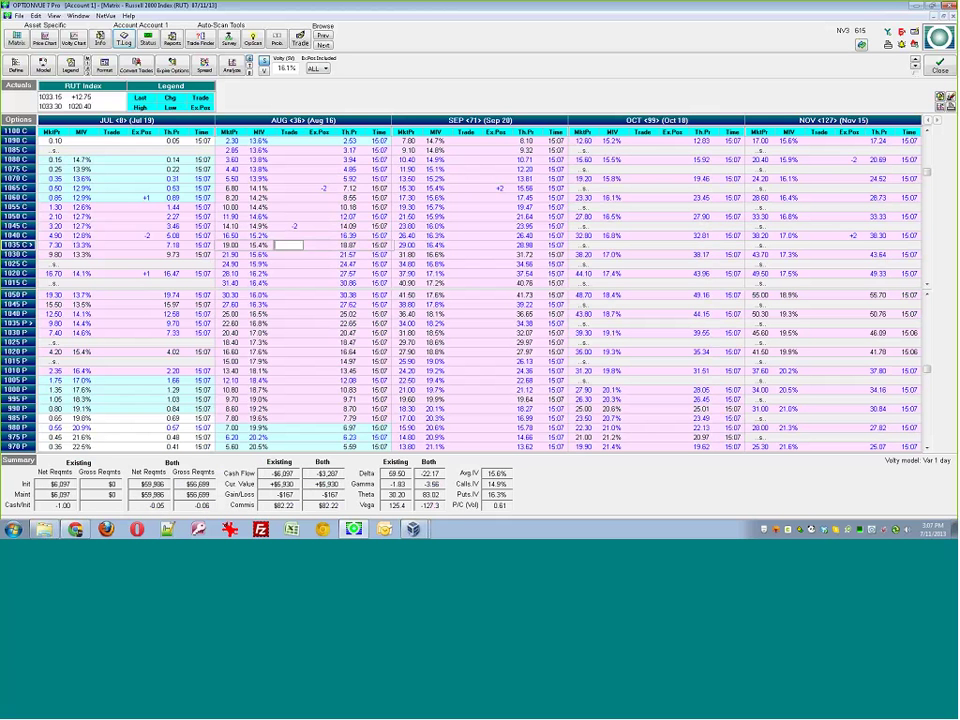
key(Down)
key(Down)
text(2)
key(Return)
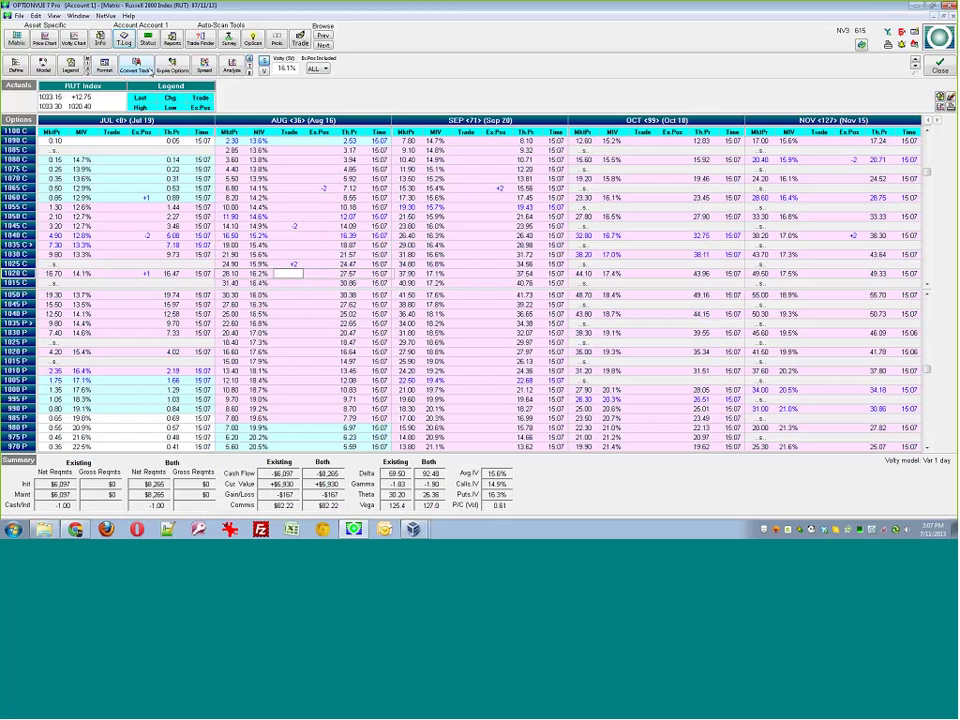
click(142, 72)
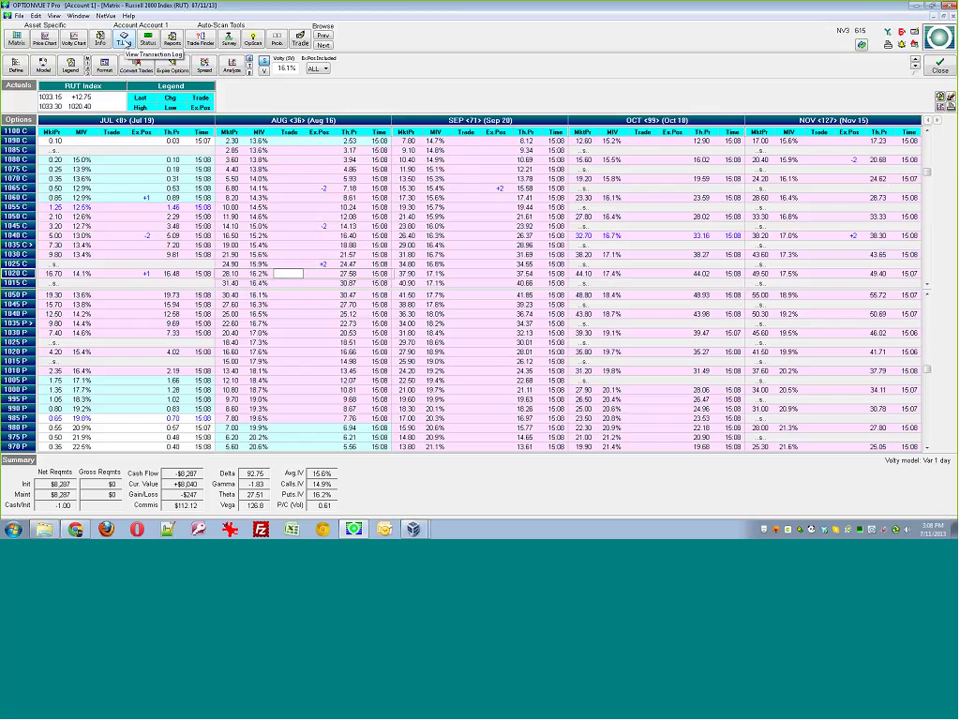
Tag the August 1025 and August 1045 call transactions as group a in the transaction log and save it.
click(123, 40)
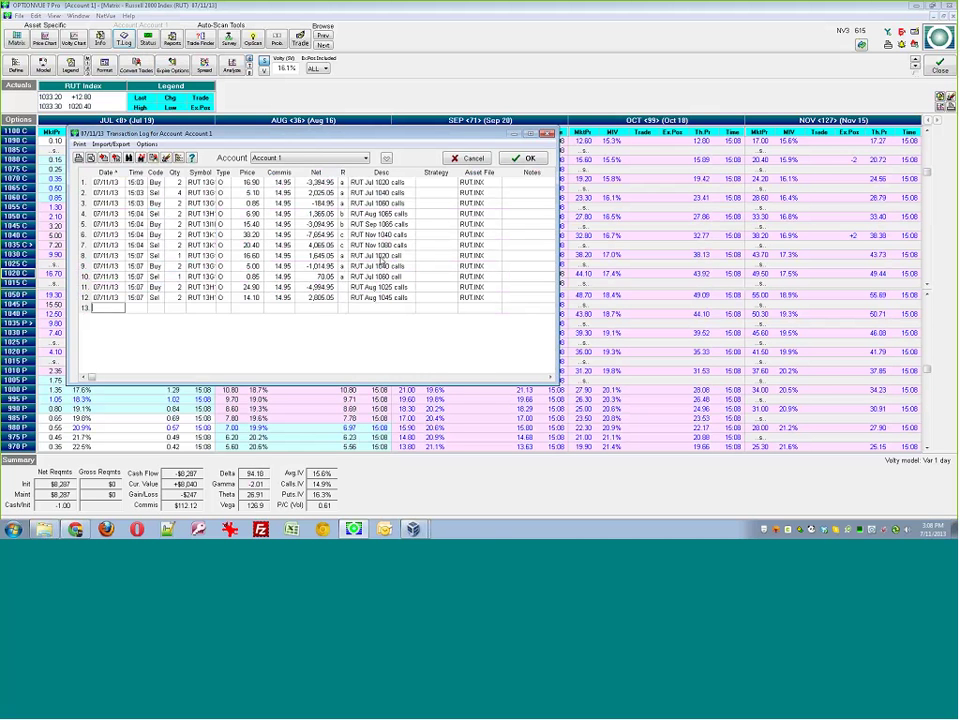
double_click(375, 256)
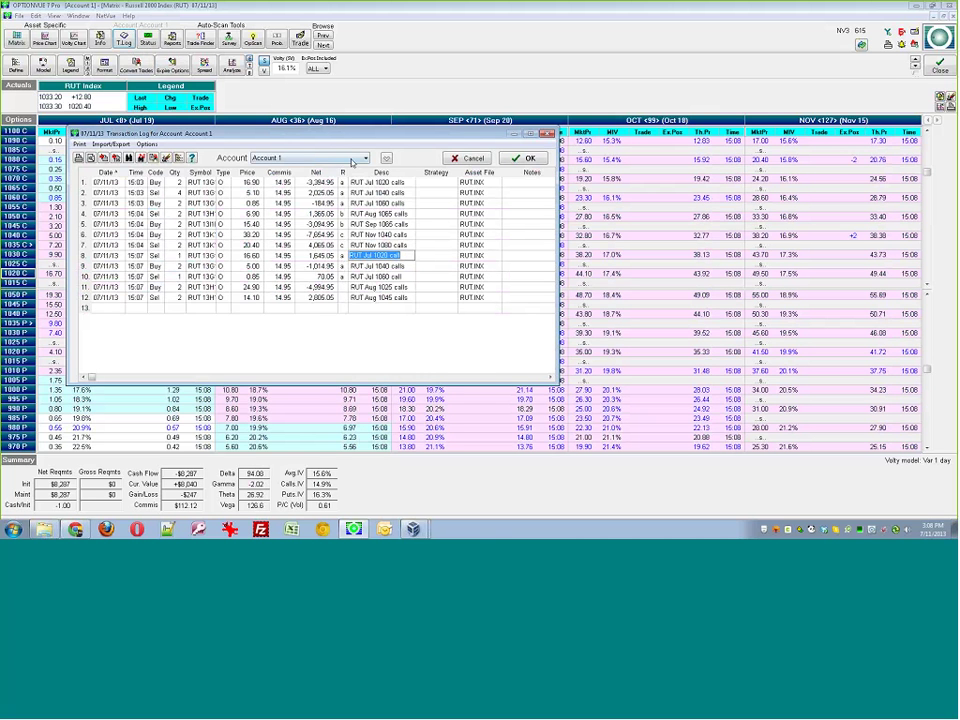
click(343, 287)
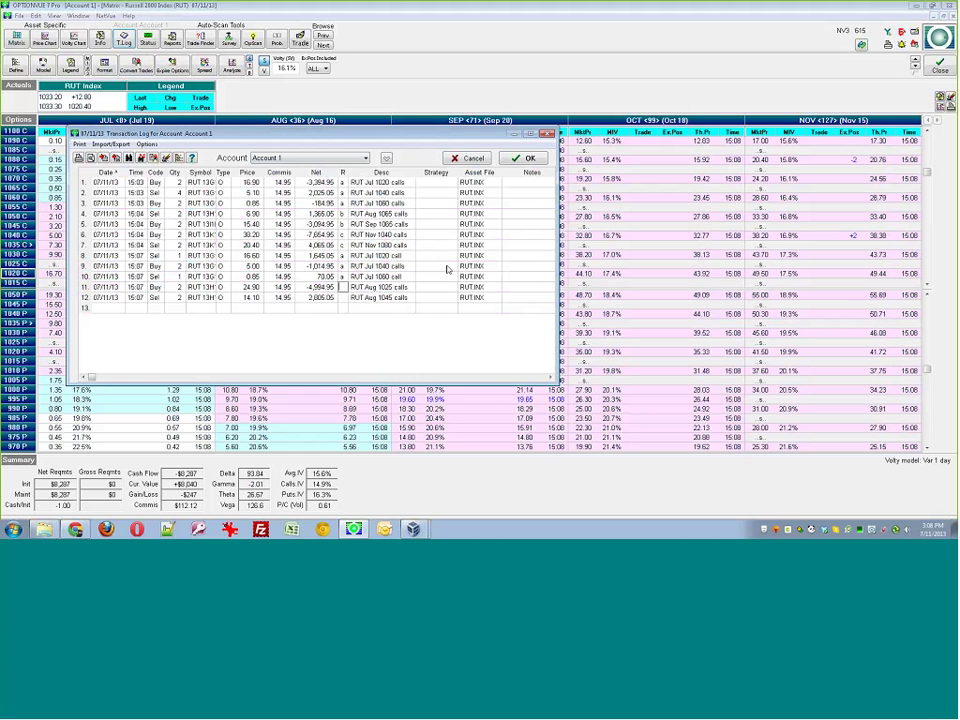
key(Down)
key(Down)
click(526, 158)
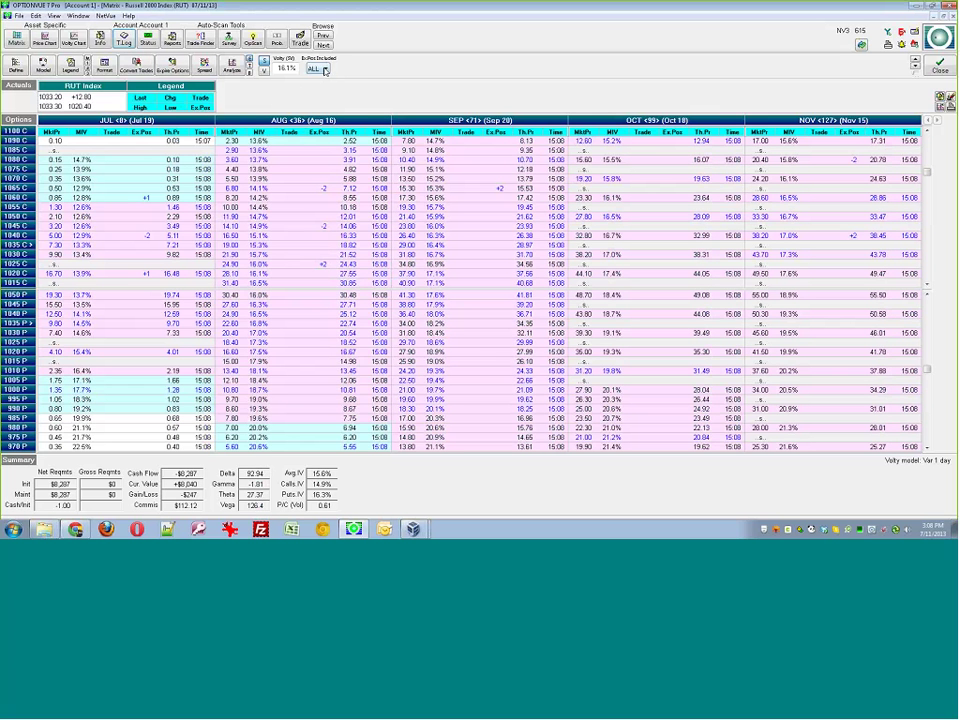
Limit the included existing positions to group A, view the adjusted position's profit/loss graph, and return to the matrix.
click(316, 68)
click(318, 88)
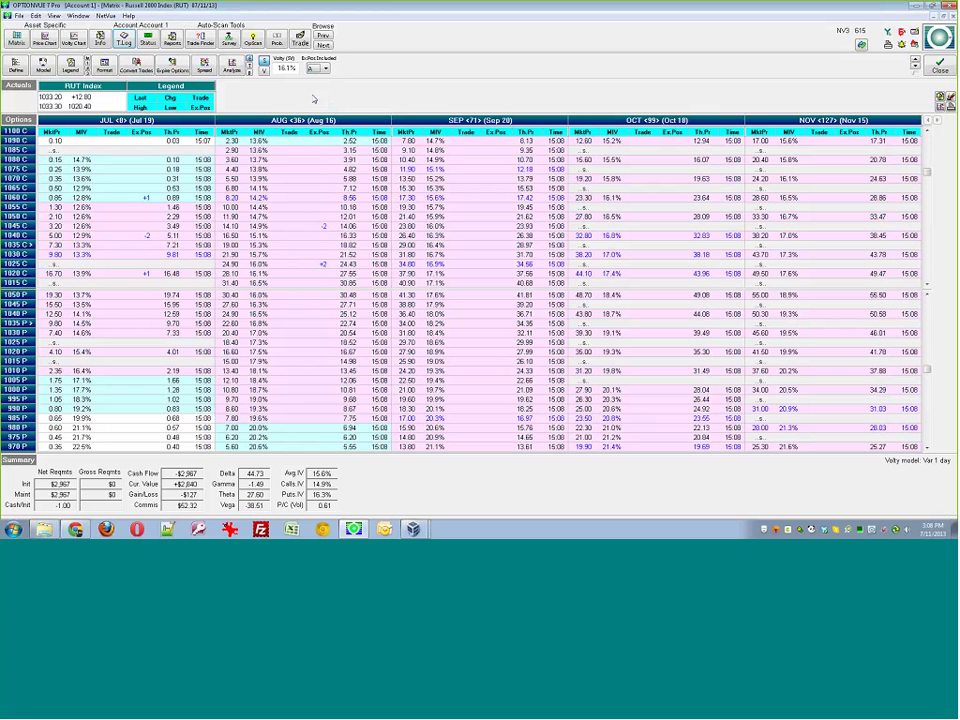
click(228, 68)
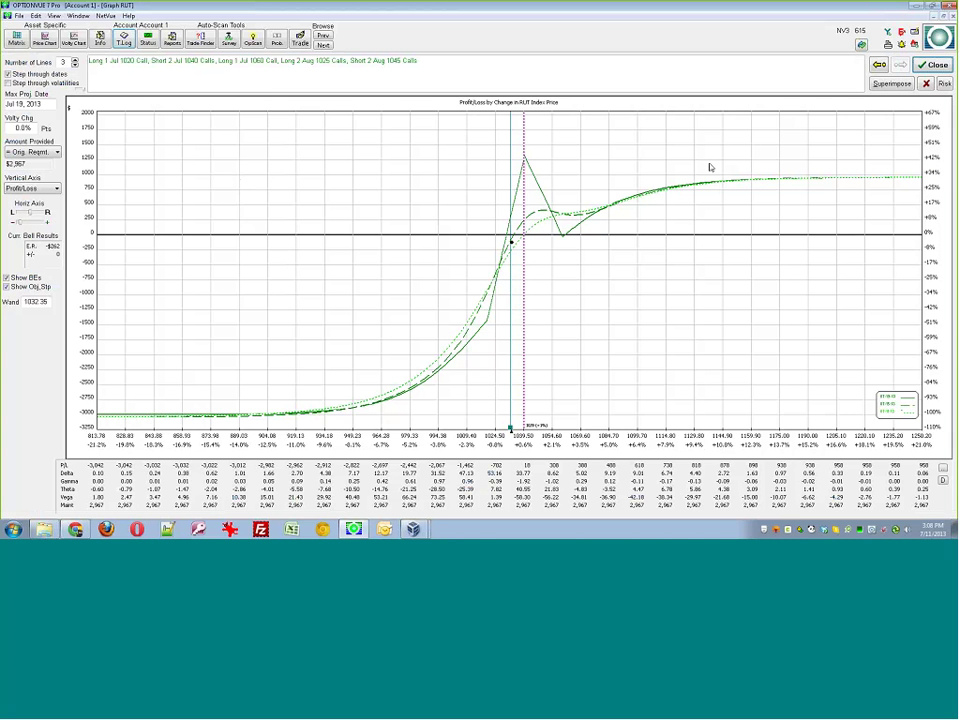
click(929, 68)
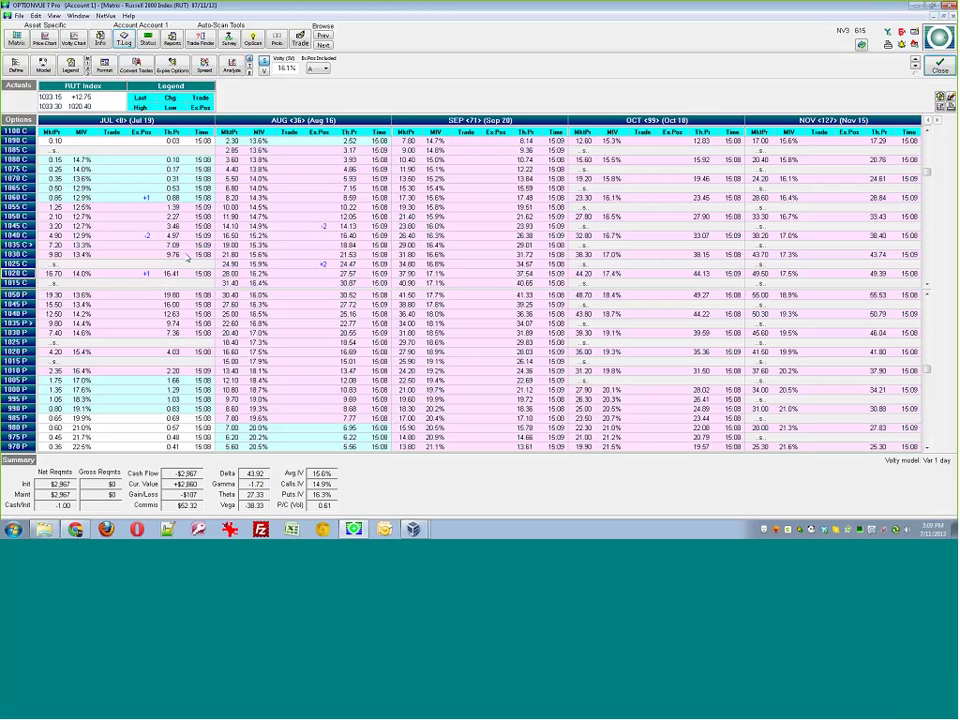
Review the group tags of all transactions in the transaction log and close it without saving.
click(128, 43)
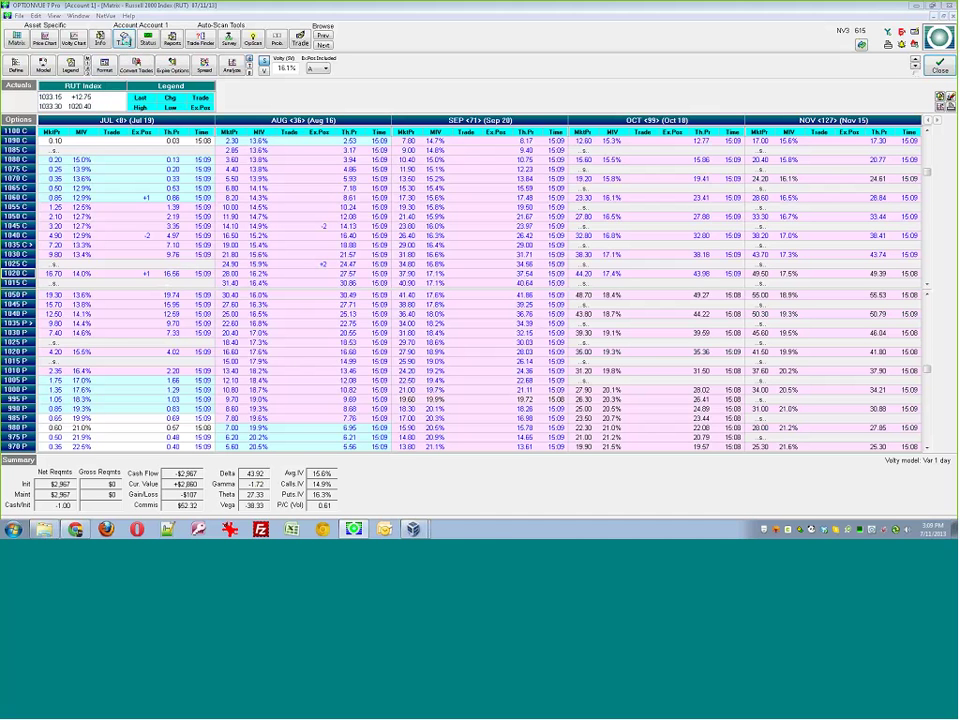
drag(244, 134, 377, 111)
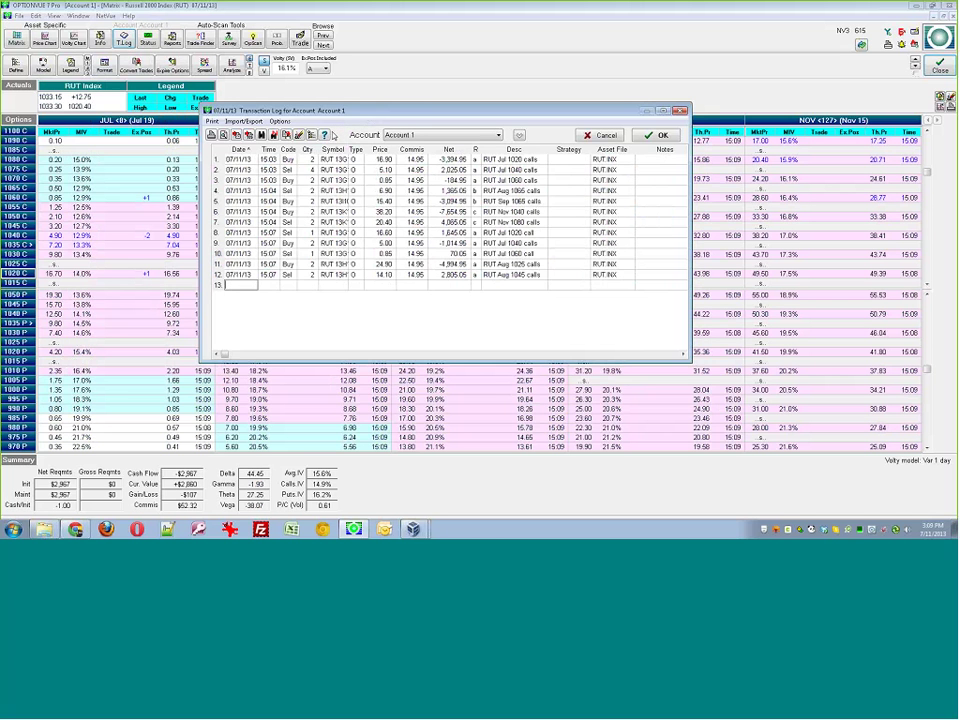
drag(360, 111, 337, 98)
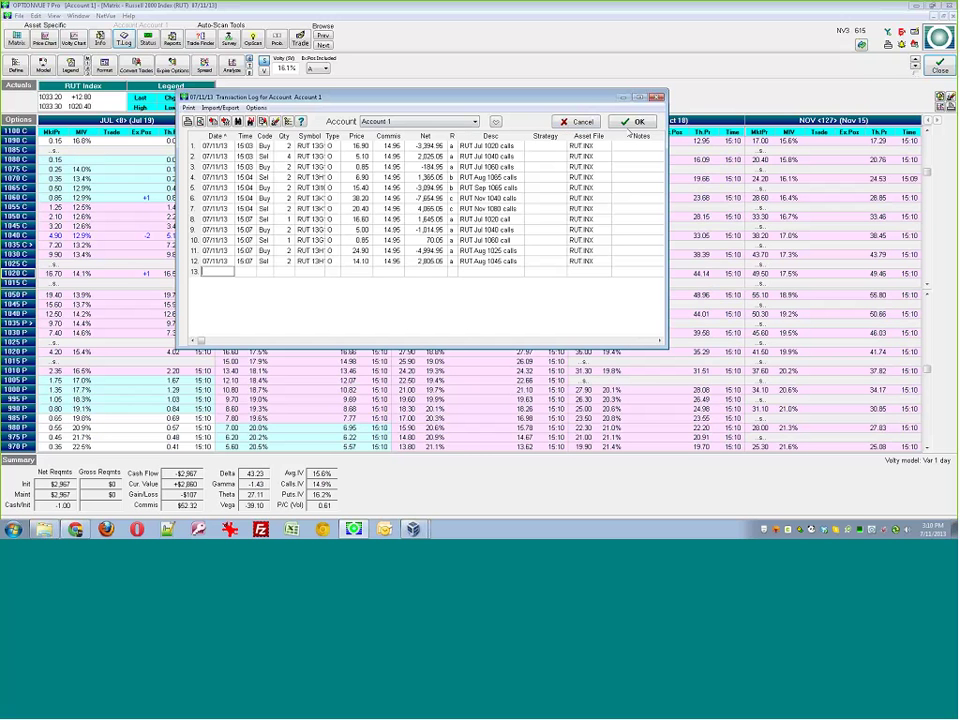
click(481, 177)
click(481, 187)
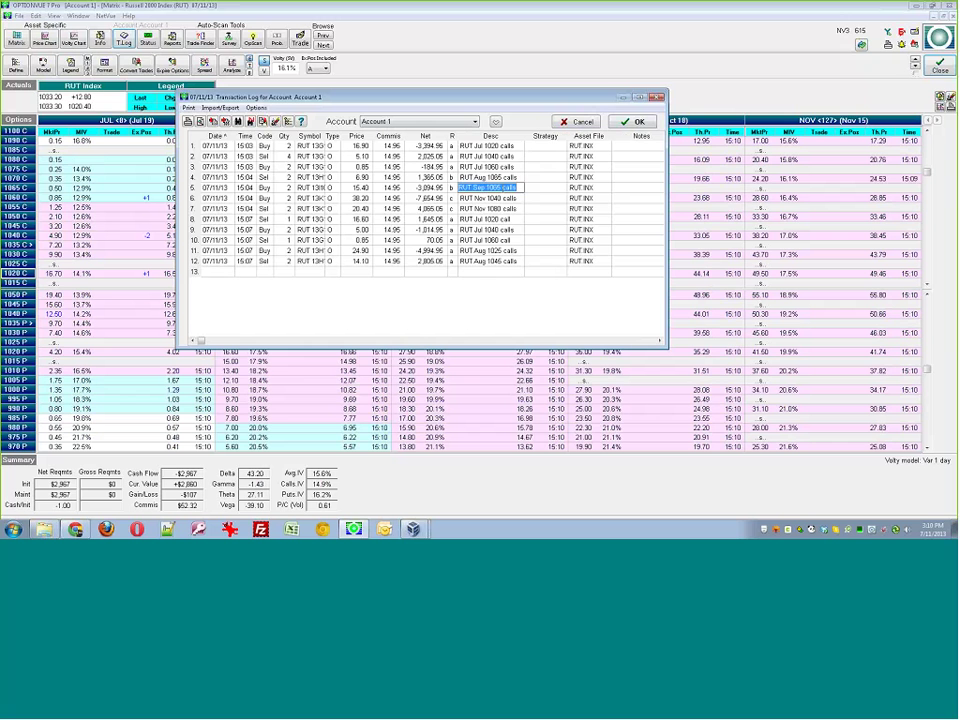
click(583, 122)
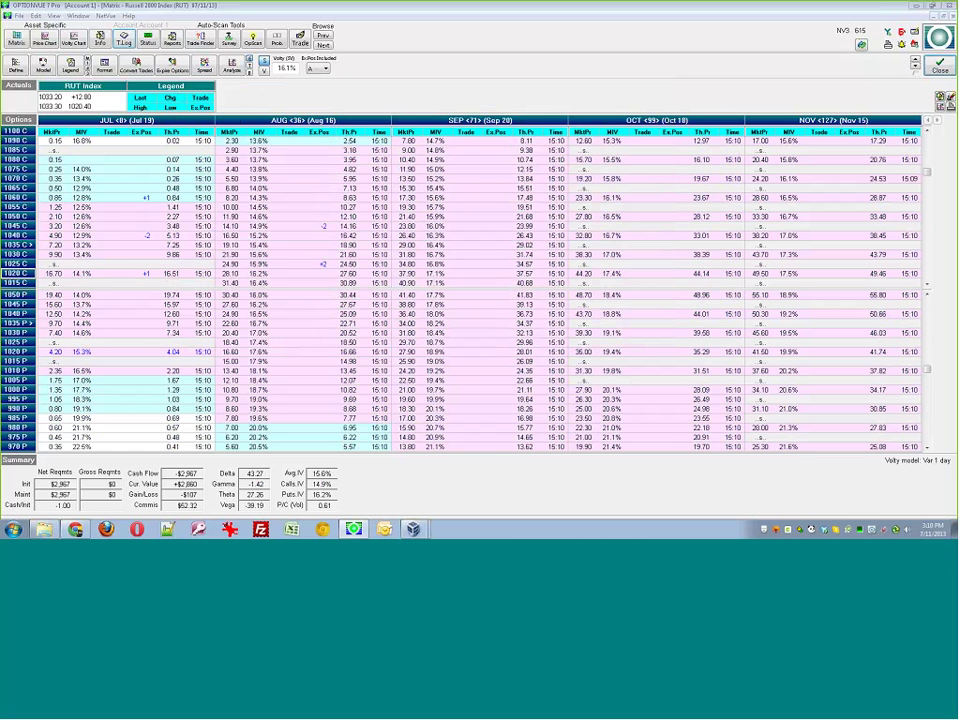
Limit the included existing positions to group B and enter closing trades of +2 August 1065 calls and -2 September 1065 calls.
click(325, 69)
click(320, 91)
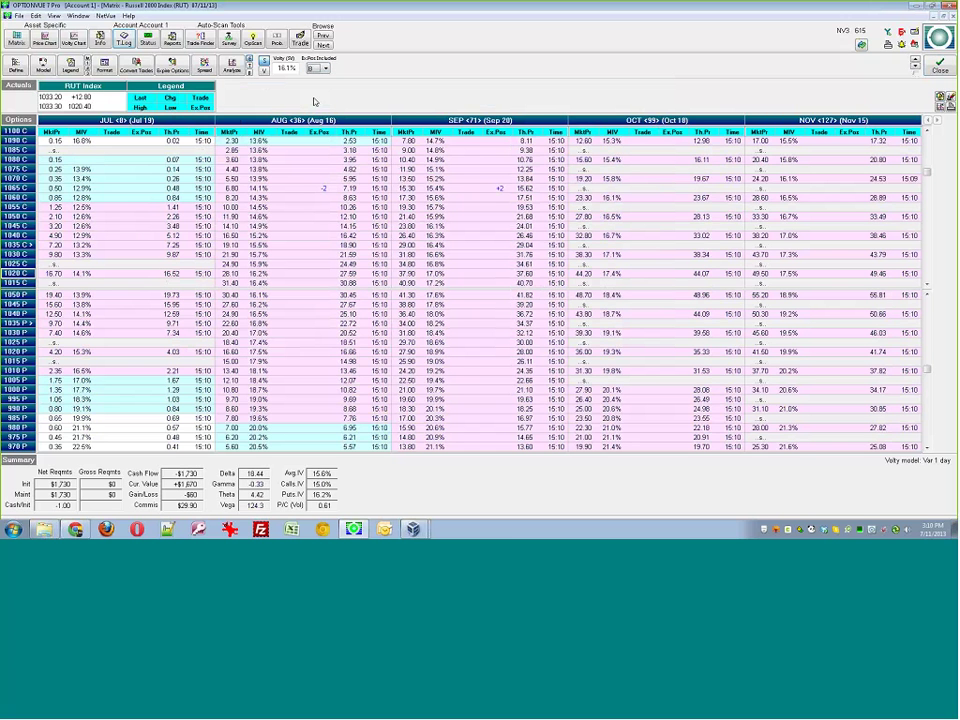
click(292, 188)
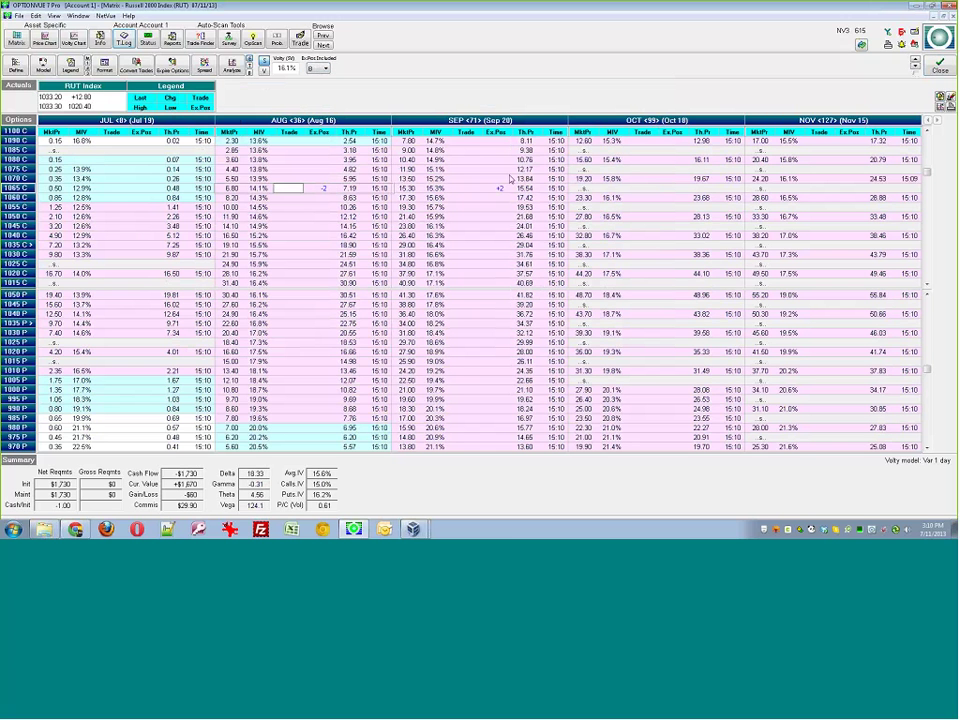
text(2)
click(465, 188)
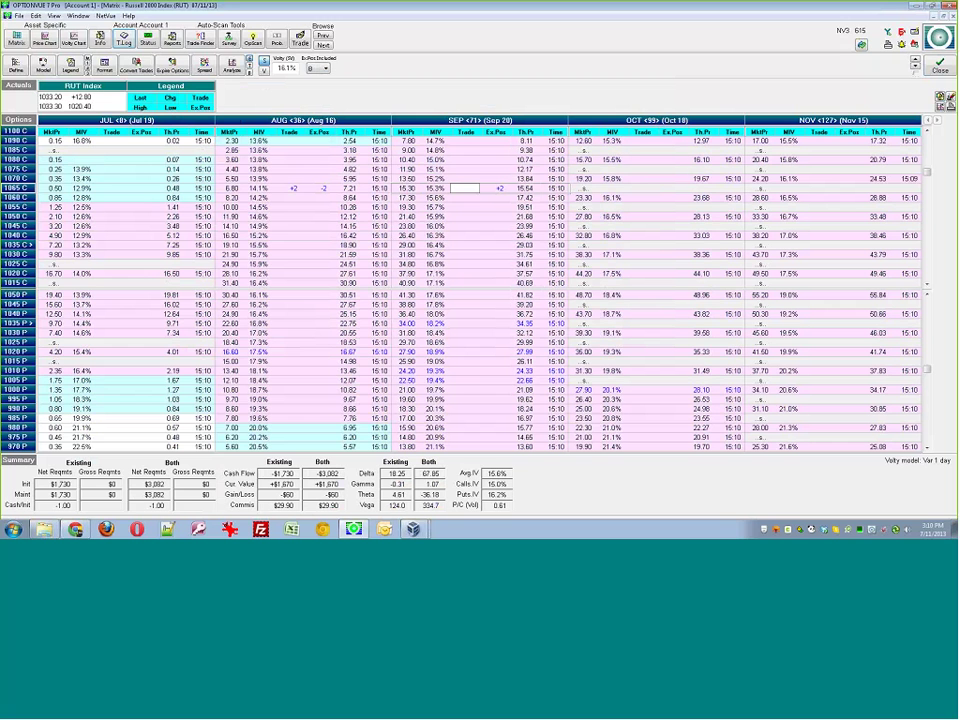
text(-2)
key(Up)
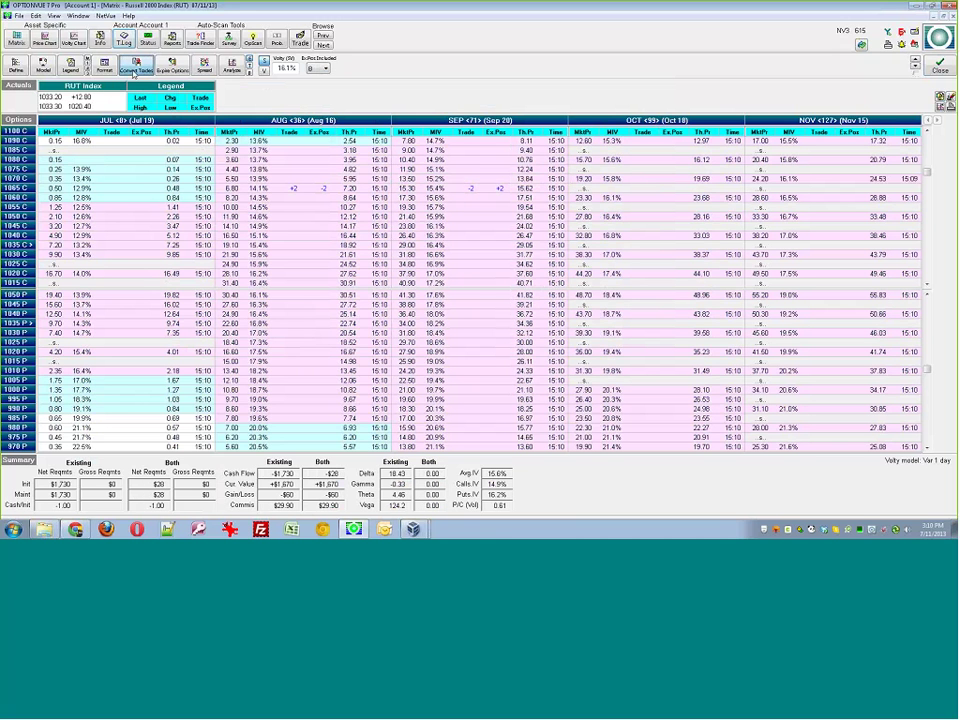
Convert the group B closing trades into existing positions and check their group tags in the transaction log.
click(135, 65)
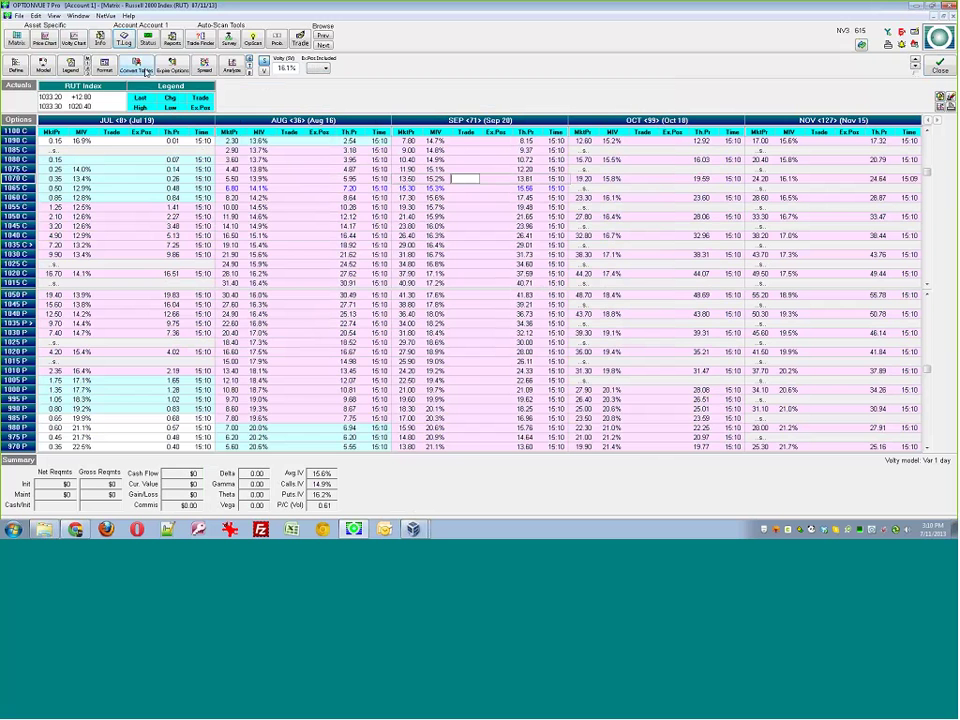
click(124, 40)
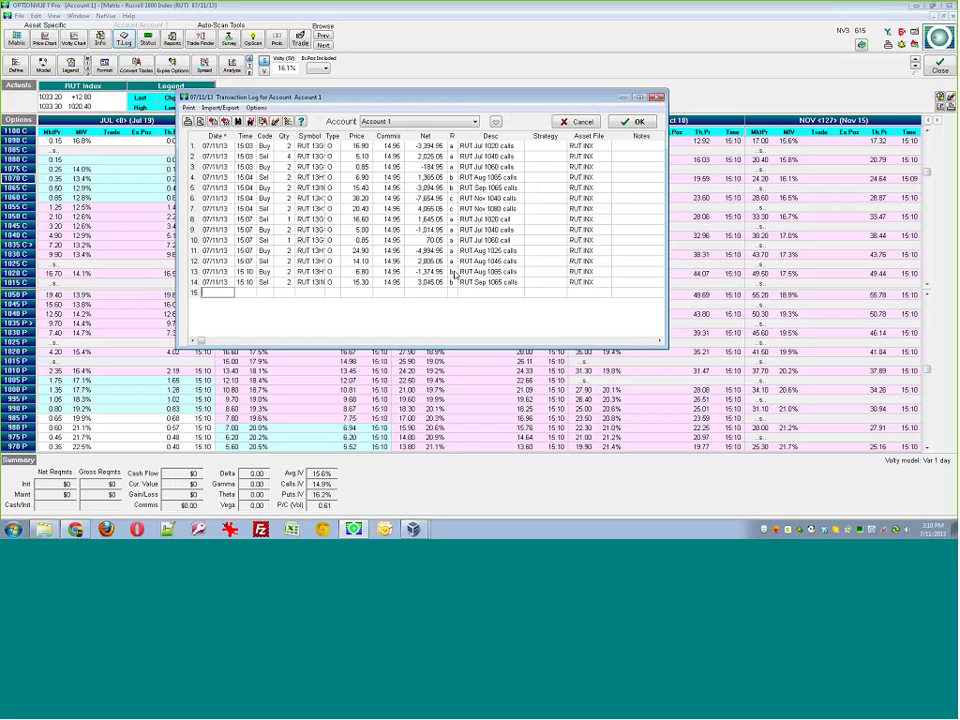
click(632, 122)
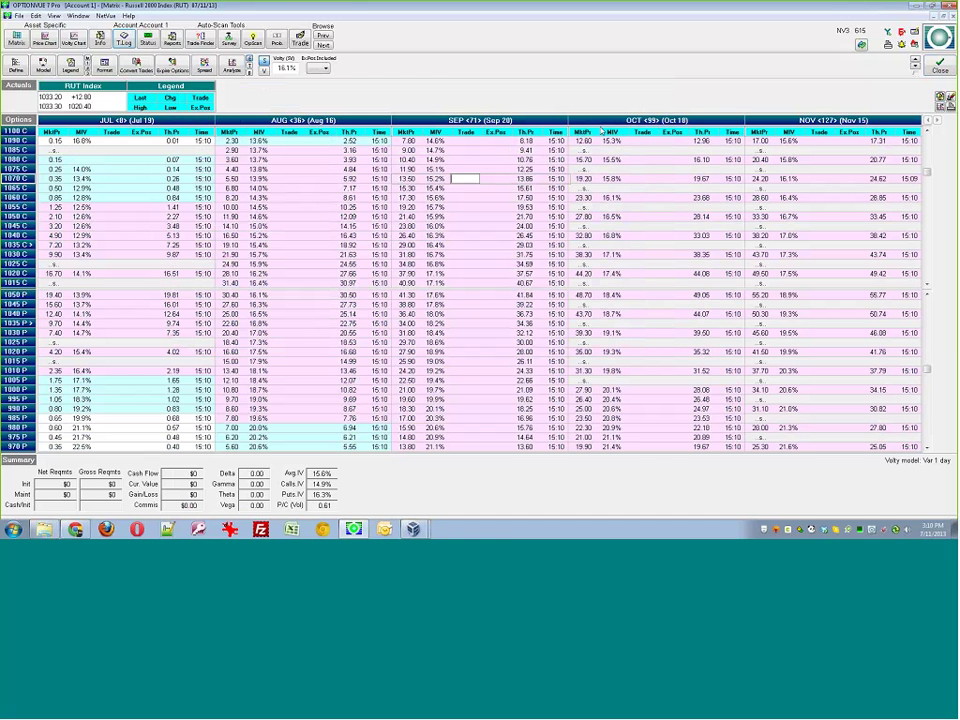
click(290, 187)
click(294, 226)
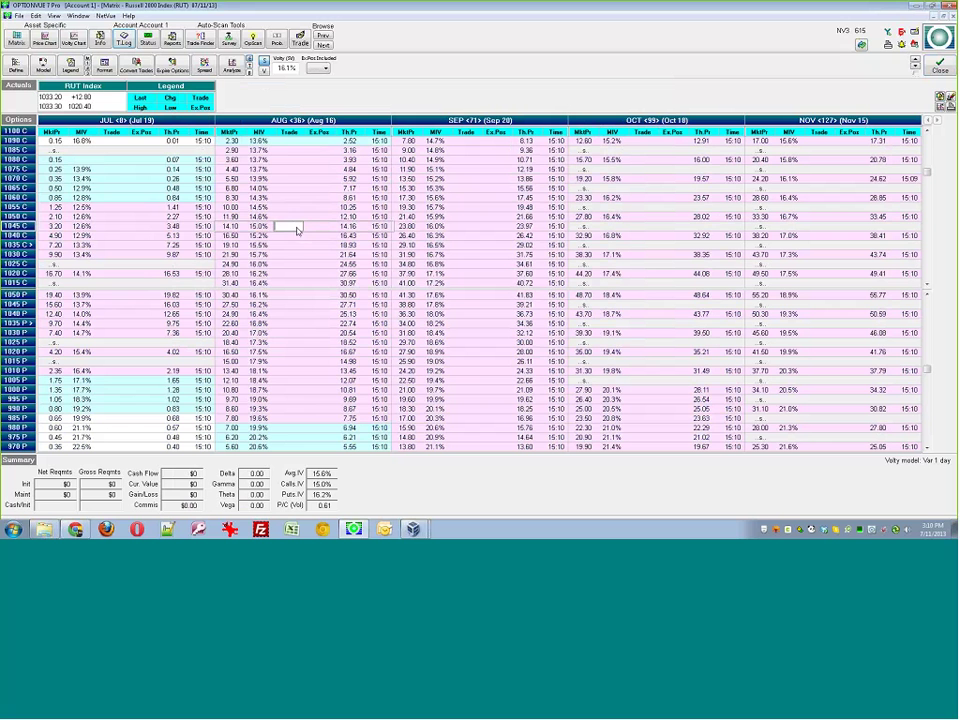
click(297, 236)
click(298, 246)
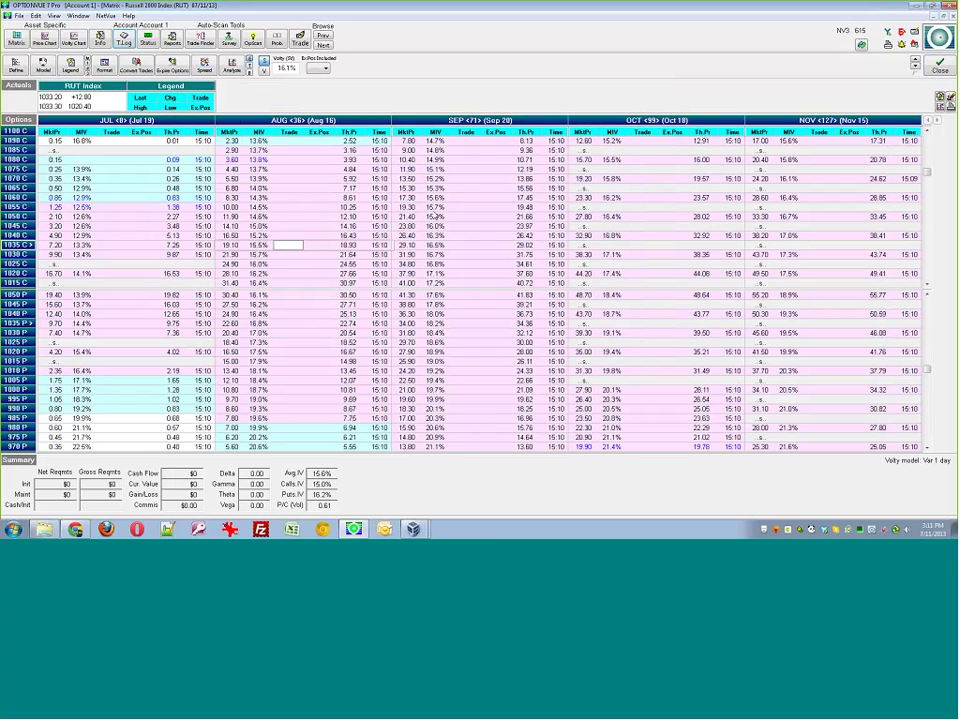
Enter an August call butterfly of +2 1055 calls, -4 1035 calls and +2 1020 calls in the RUT matrix.
text(-4)
key(Return)
click(290, 273)
text(+2)
key(Return)
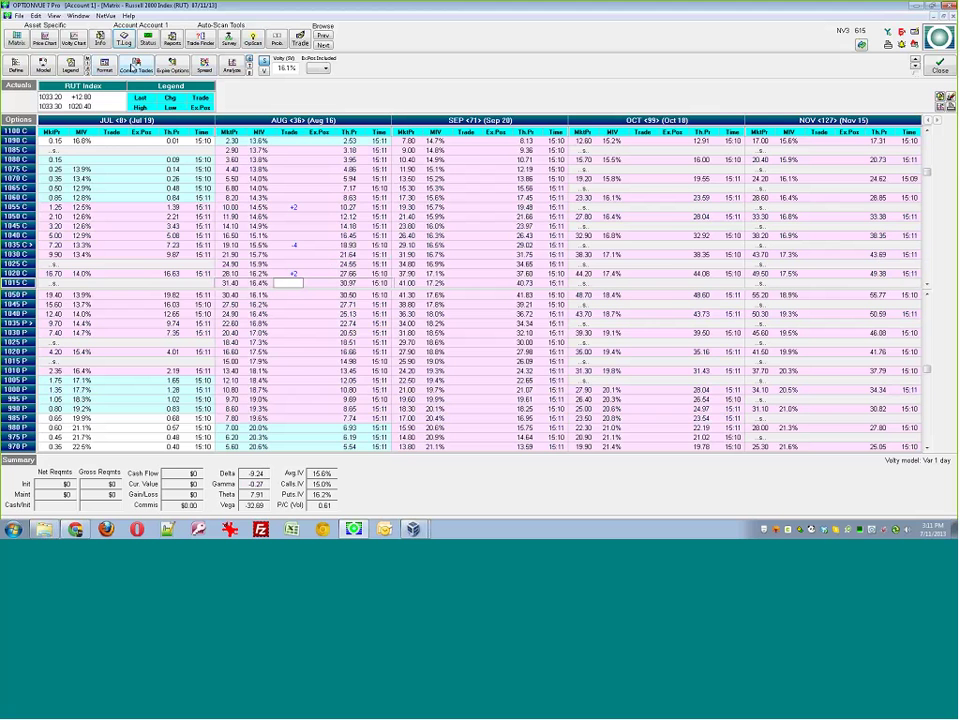
Convert the August butterfly trades into existing positions and tag all three legs as group b in the transaction log.
click(98, 48)
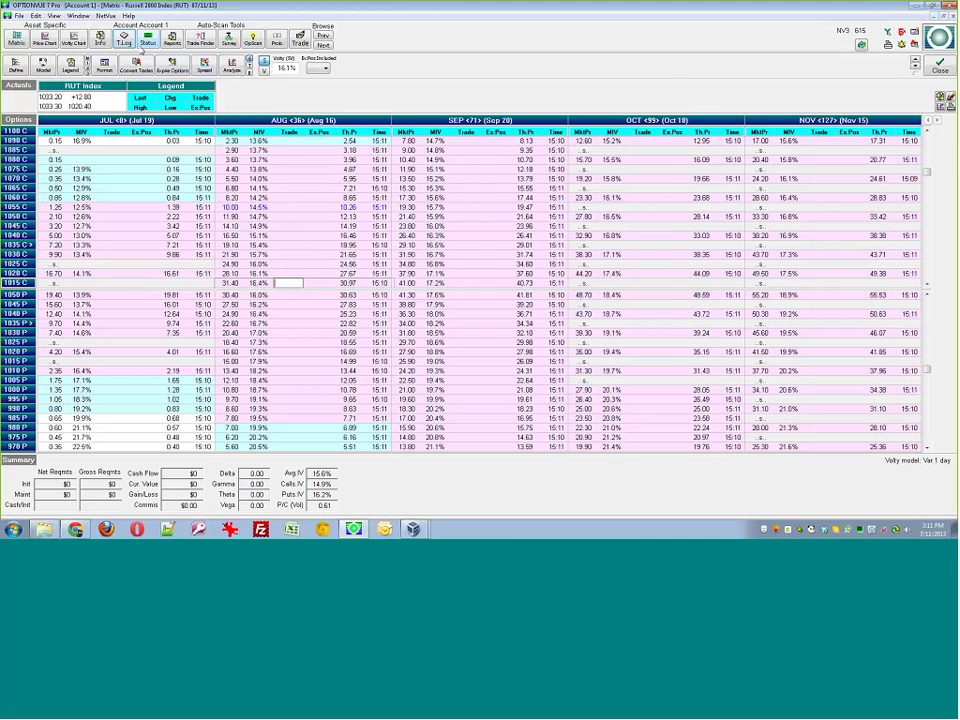
click(124, 41)
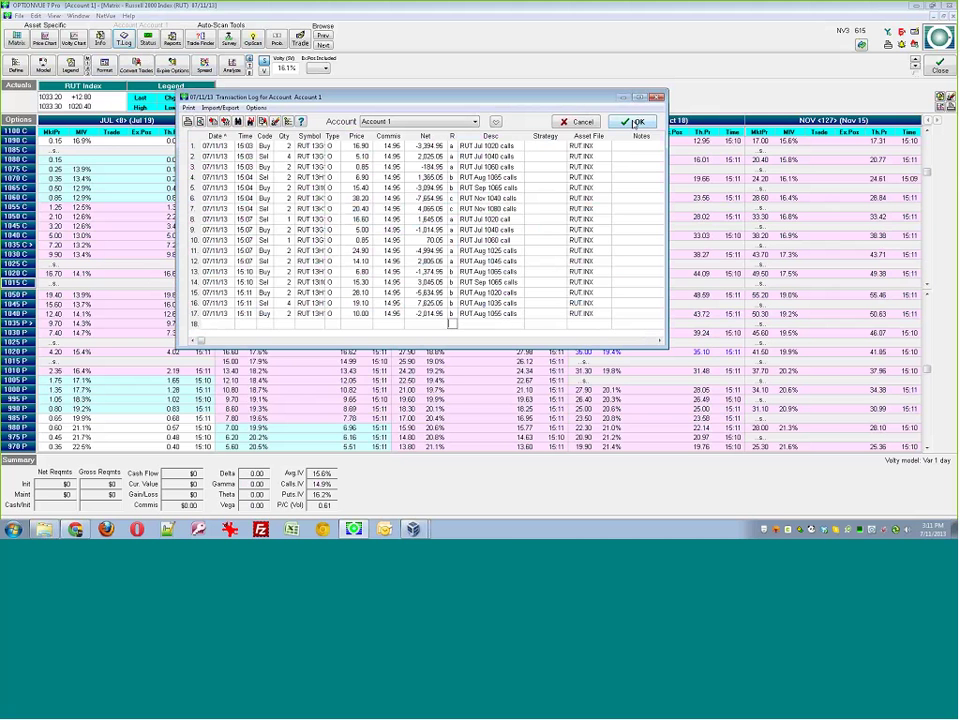
click(637, 123)
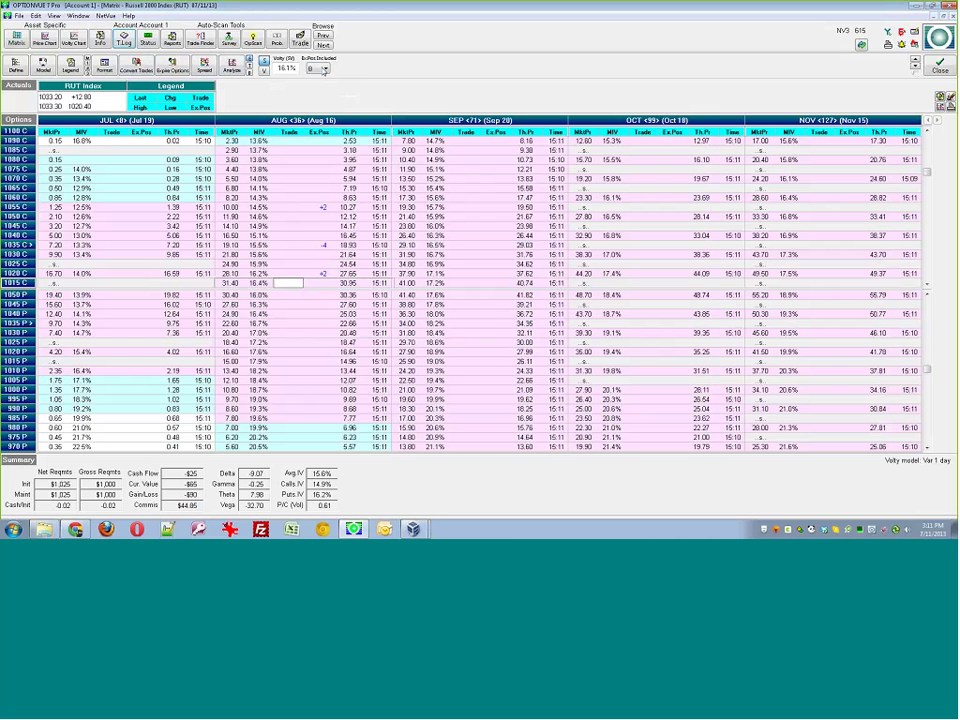
Check the groups available for the included existing positions and close the RUT matrix.
click(324, 69)
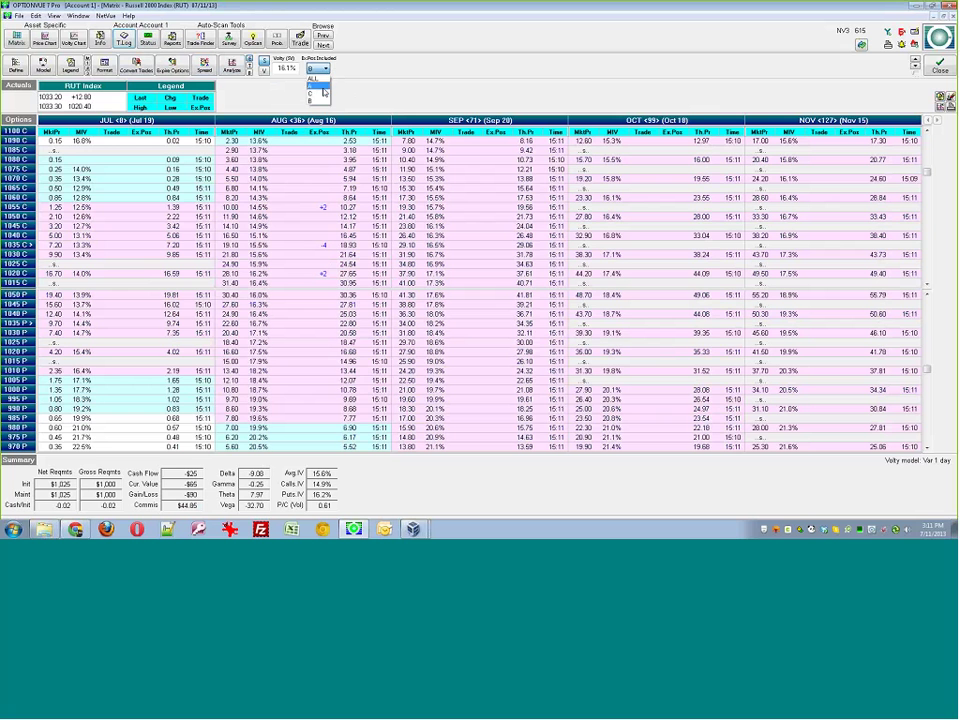
click(324, 88)
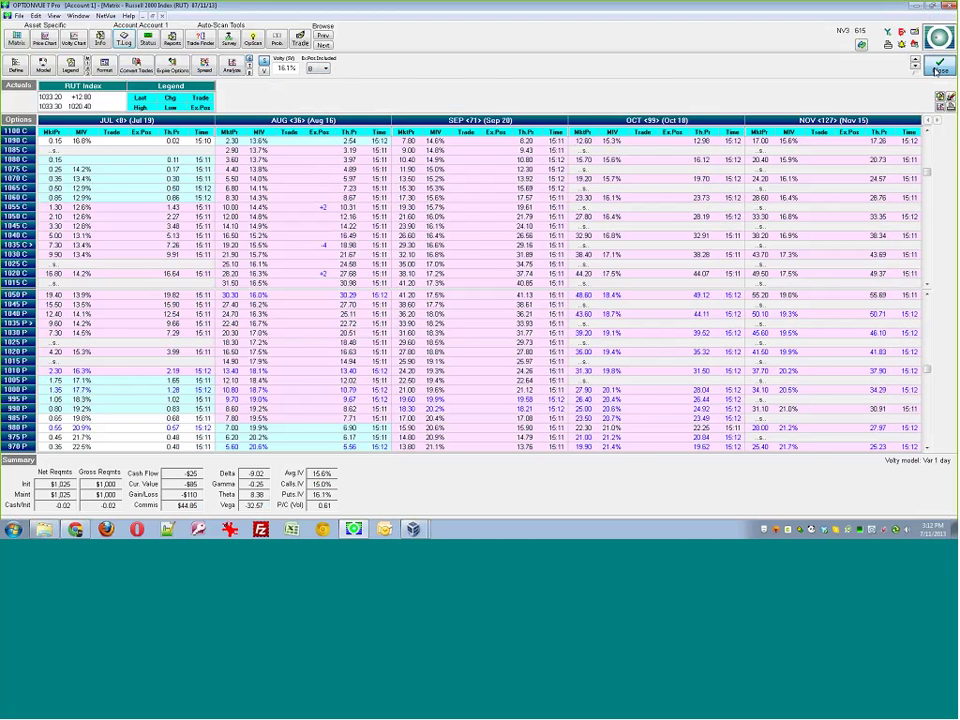
click(938, 70)
Examine how the RUT positions are grouped and valued in the status report of Account 1, closing and reopening it.
click(148, 28)
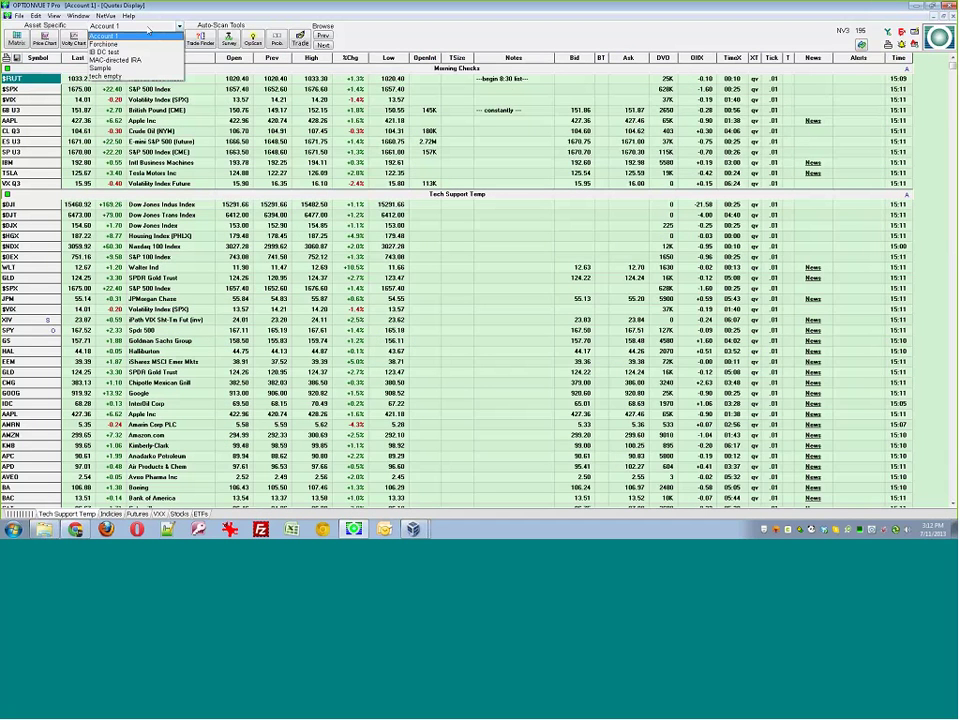
click(112, 36)
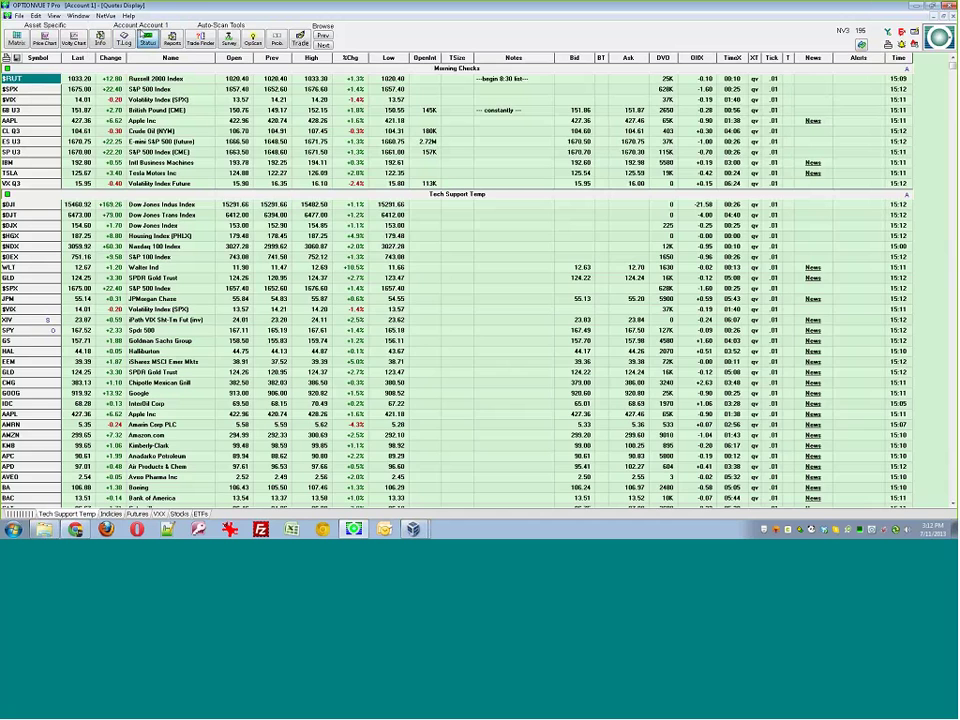
click(147, 40)
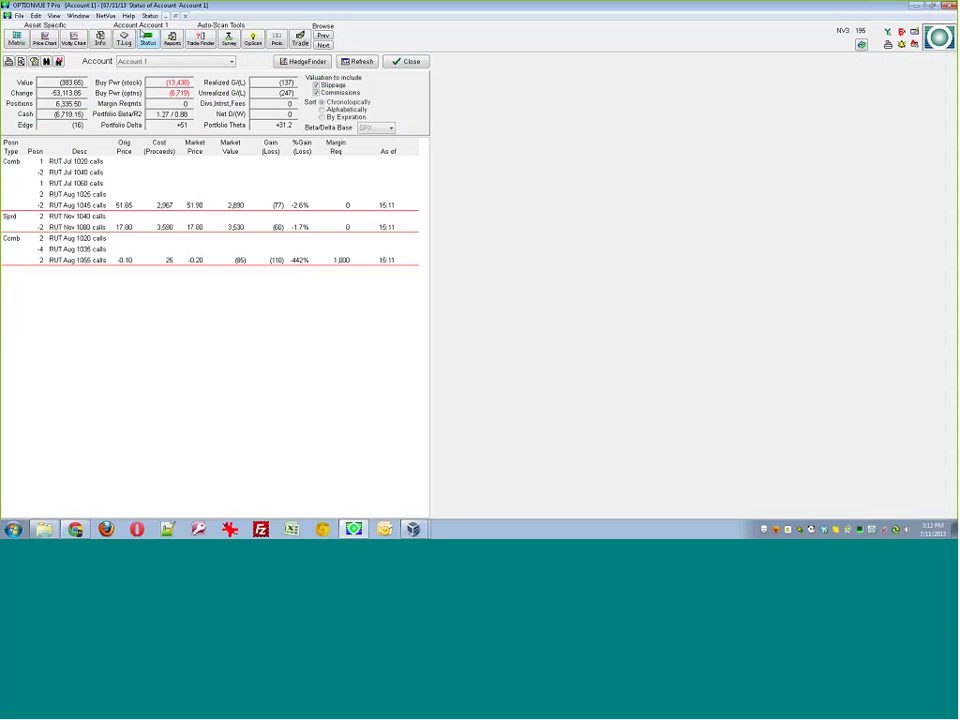
click(421, 63)
click(153, 27)
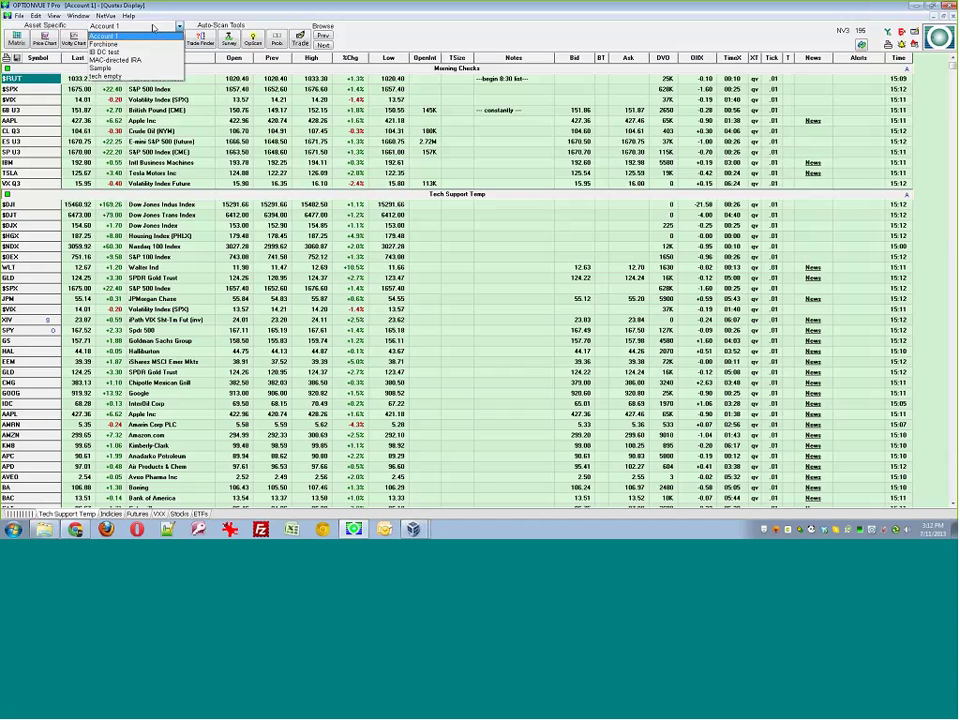
click(151, 36)
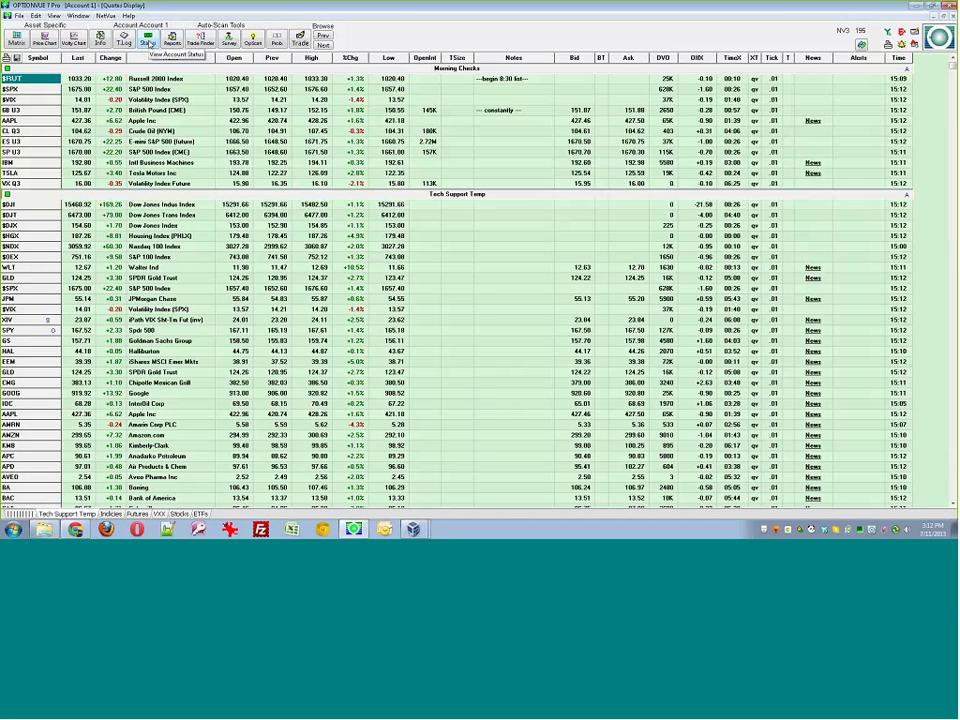
click(148, 42)
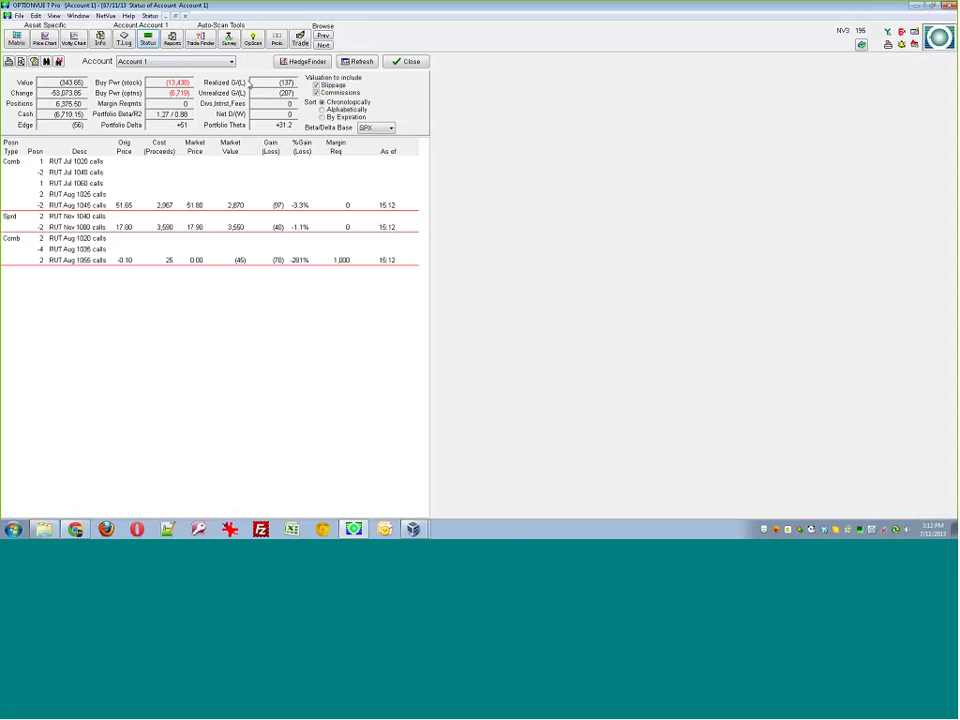
click(412, 65)
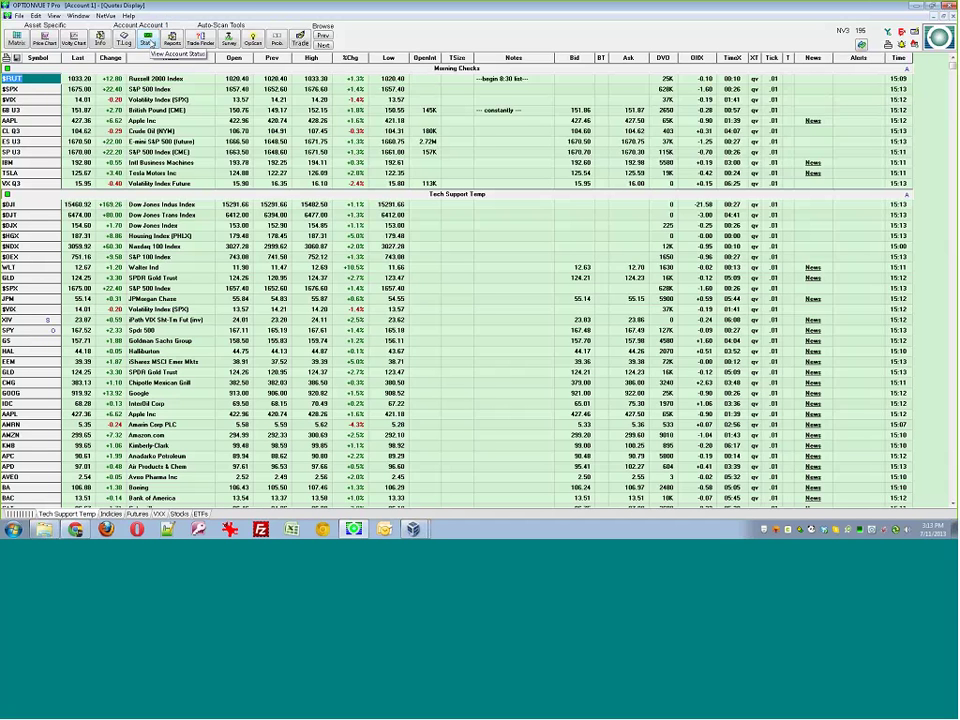
click(148, 41)
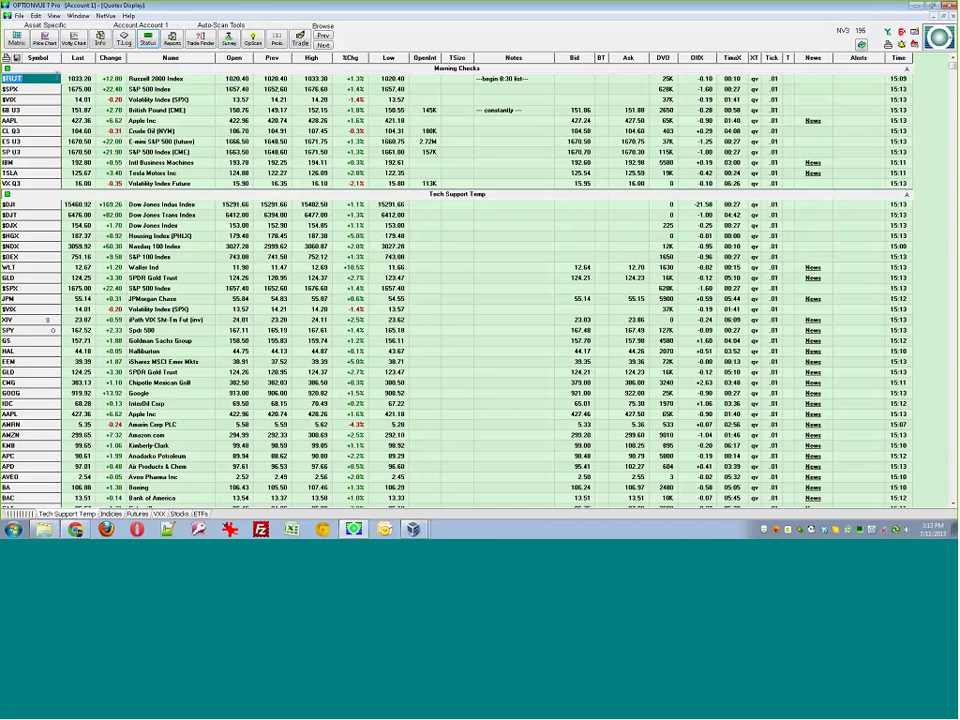
key(Down)
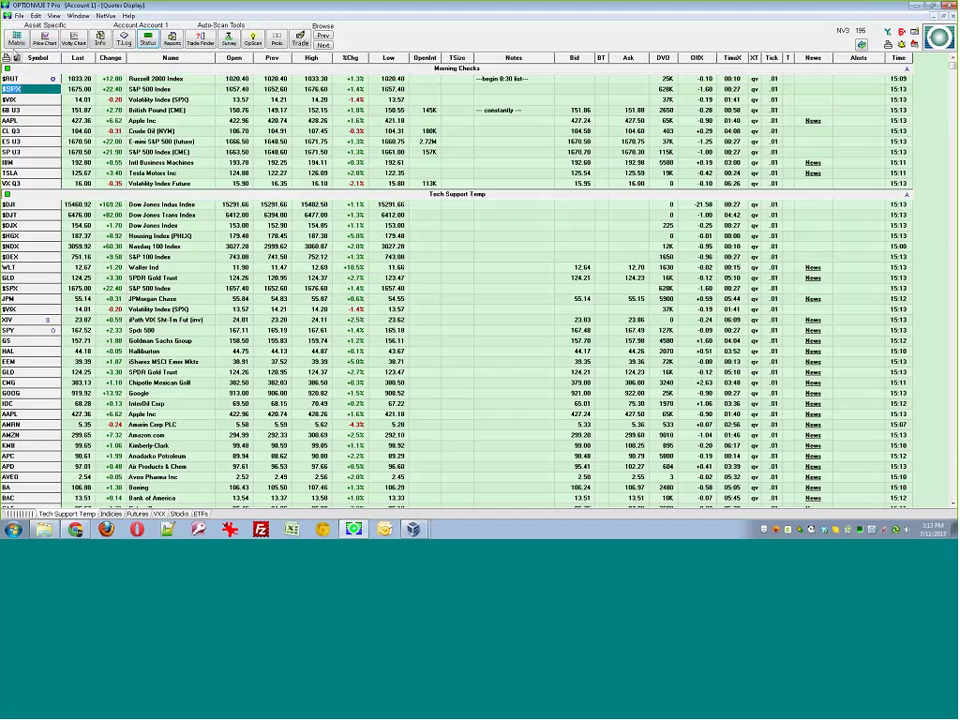
click(15, 37)
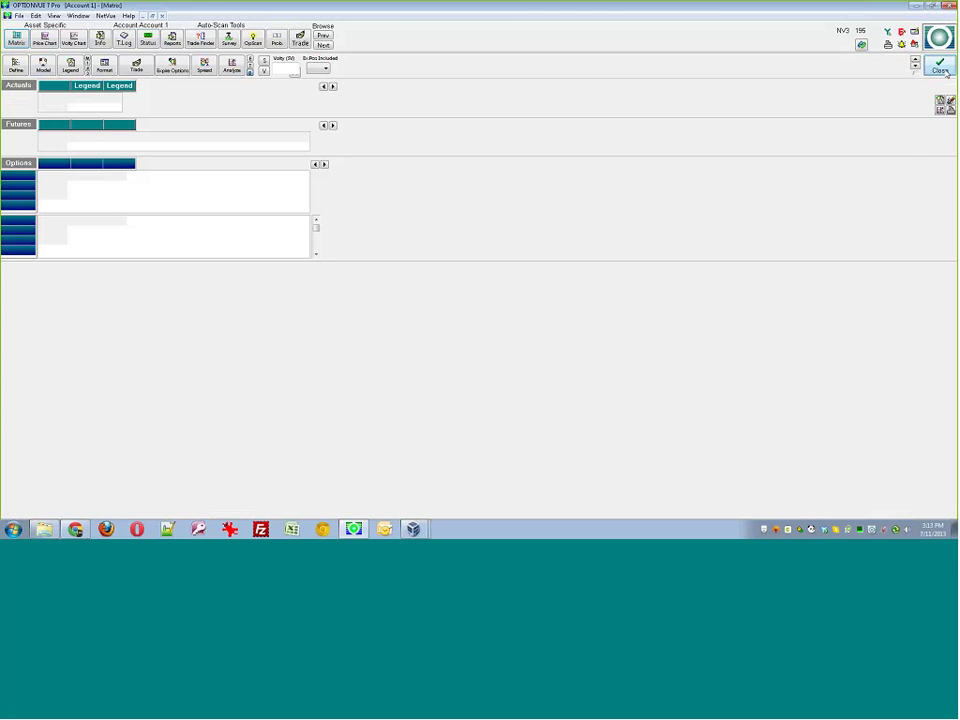
key(Escape)
key(Up)
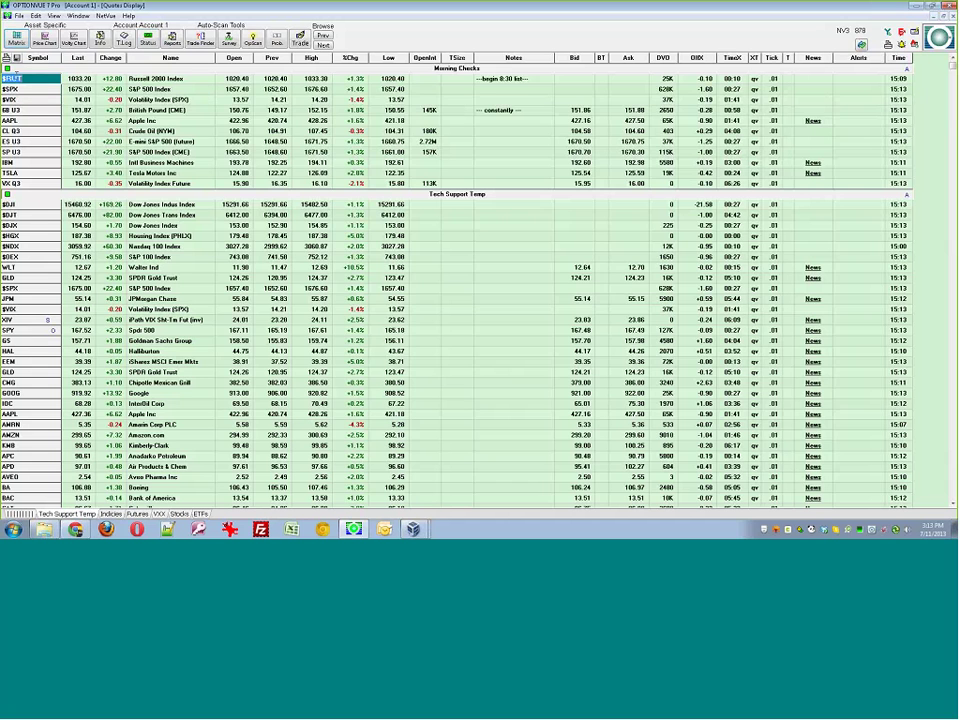
Review the group tags of the RUT transactions in the transaction log and close it.
click(124, 38)
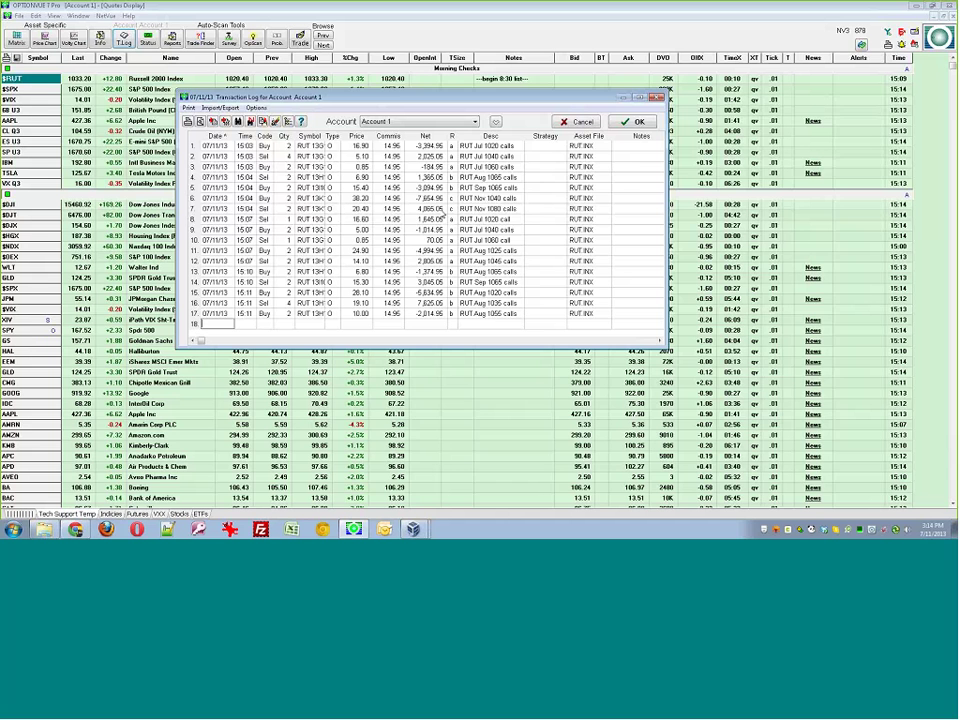
click(630, 121)
In the SPX matrix, enter -2 WKLY4 (Jul 27) 1670 calls and +2 WKLY1 (Aug 3) 1670 calls and convert them into existing positions.
double_click(48, 90)
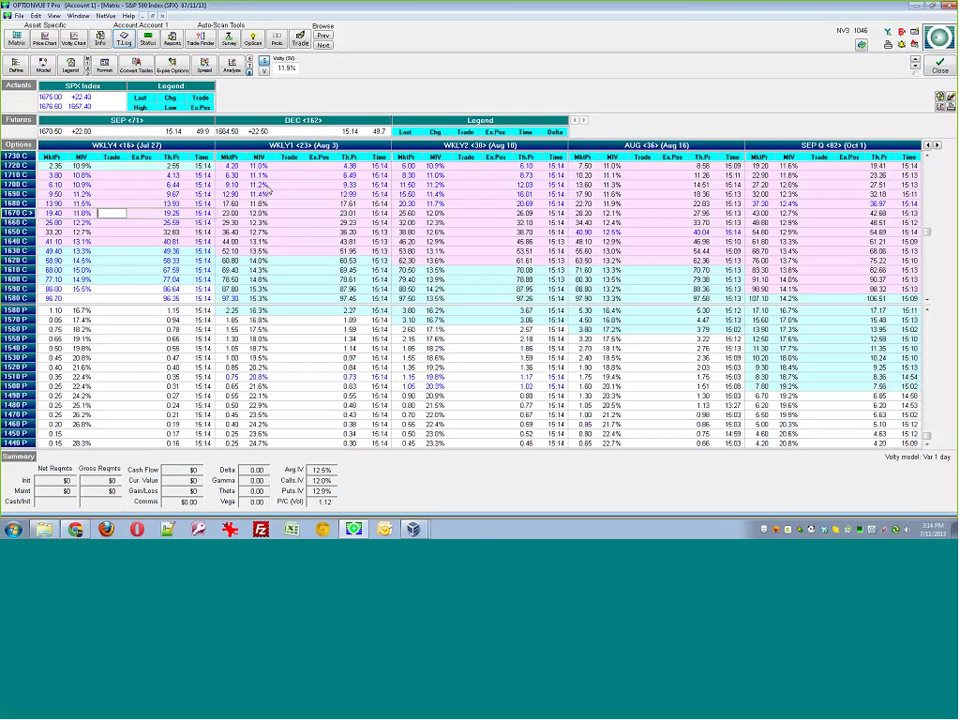
text(2)
key(Return)
click(292, 213)
text(2)
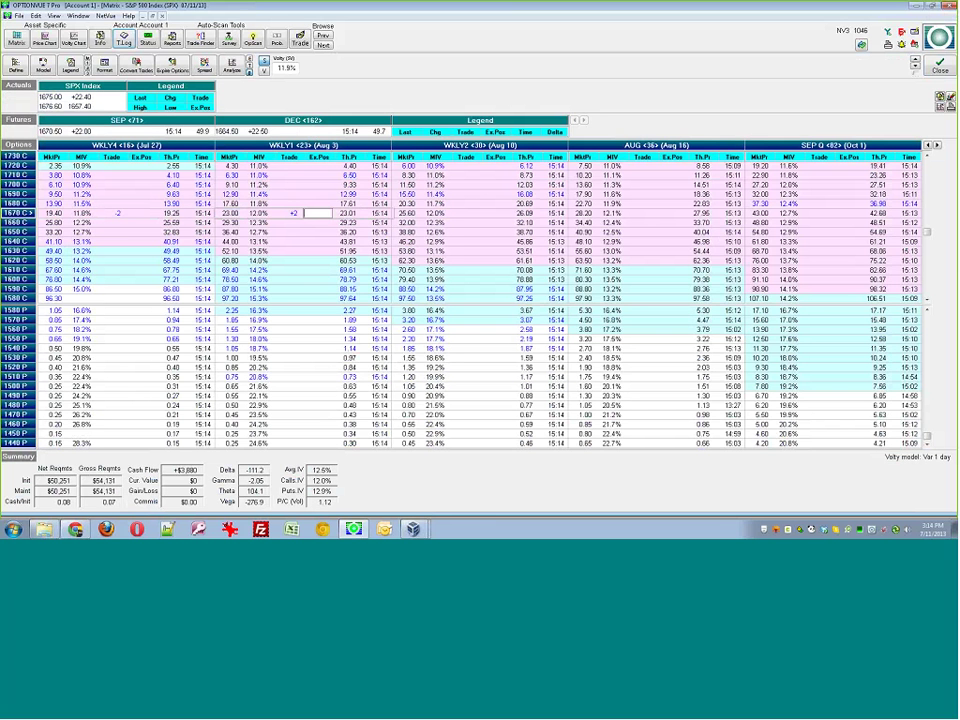
key(Return)
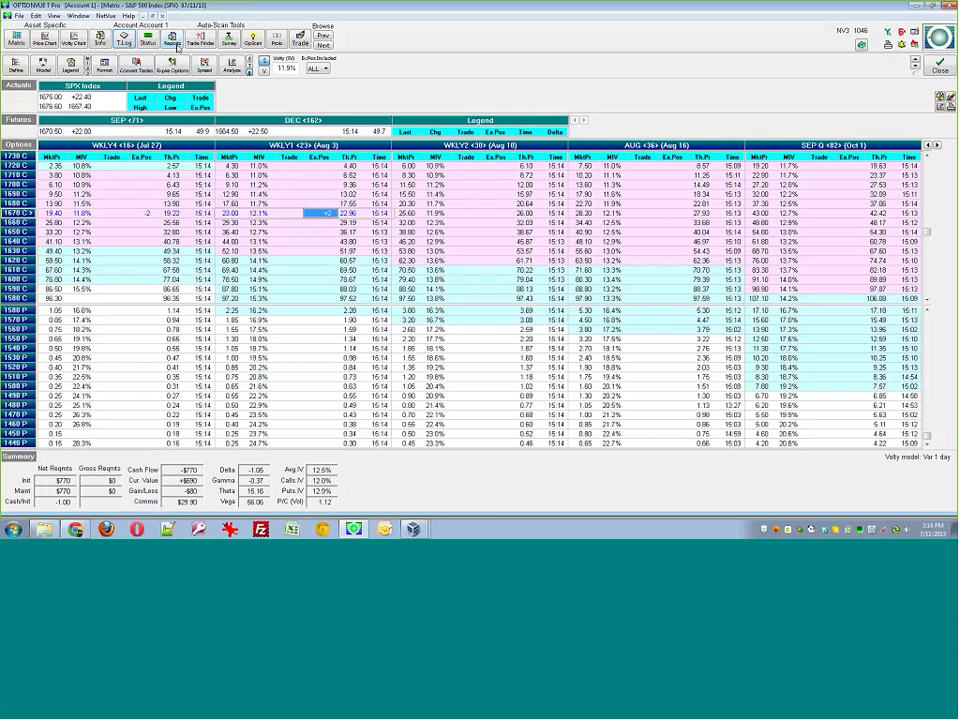
Tag both SPX 1670 call transactions as group c in the transaction log and close the SPX matrix.
click(124, 40)
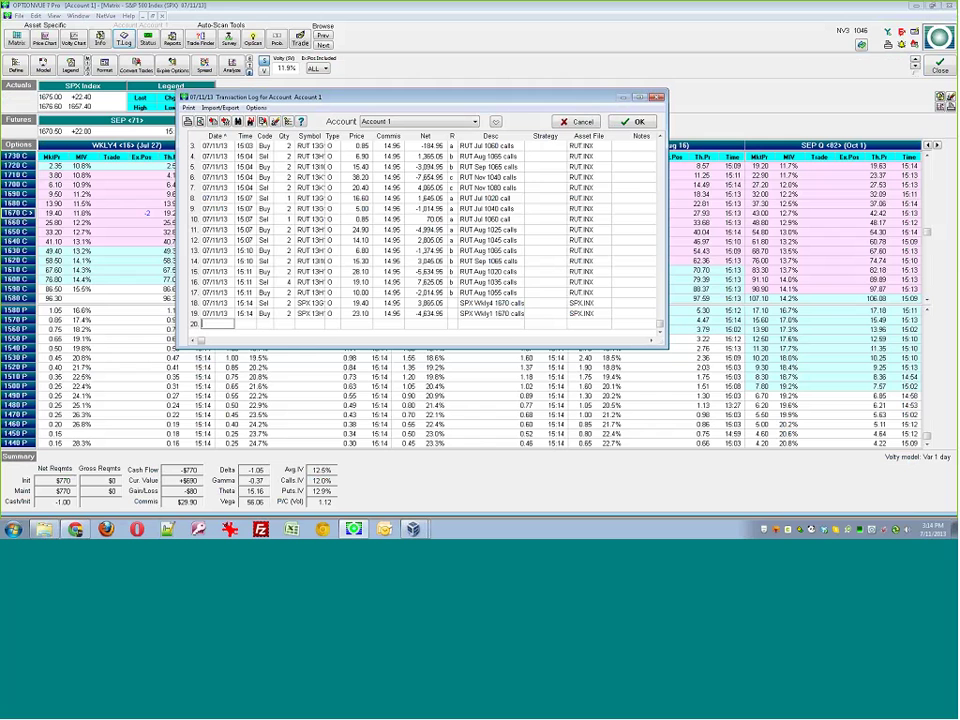
click(438, 303)
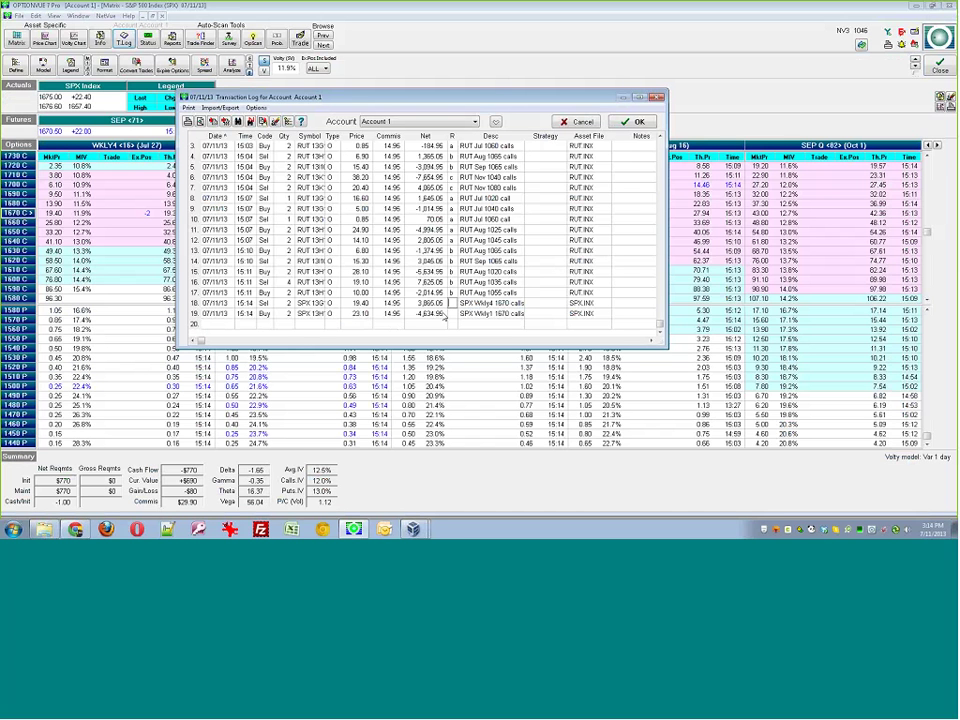
key(Down)
key(Down)
key(Down)
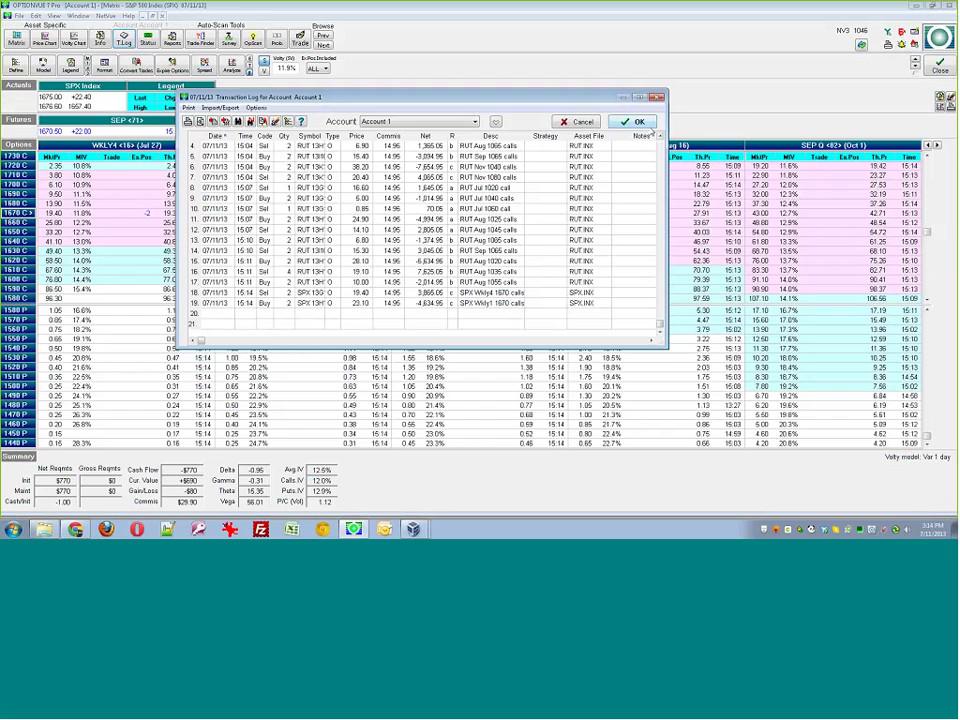
click(633, 121)
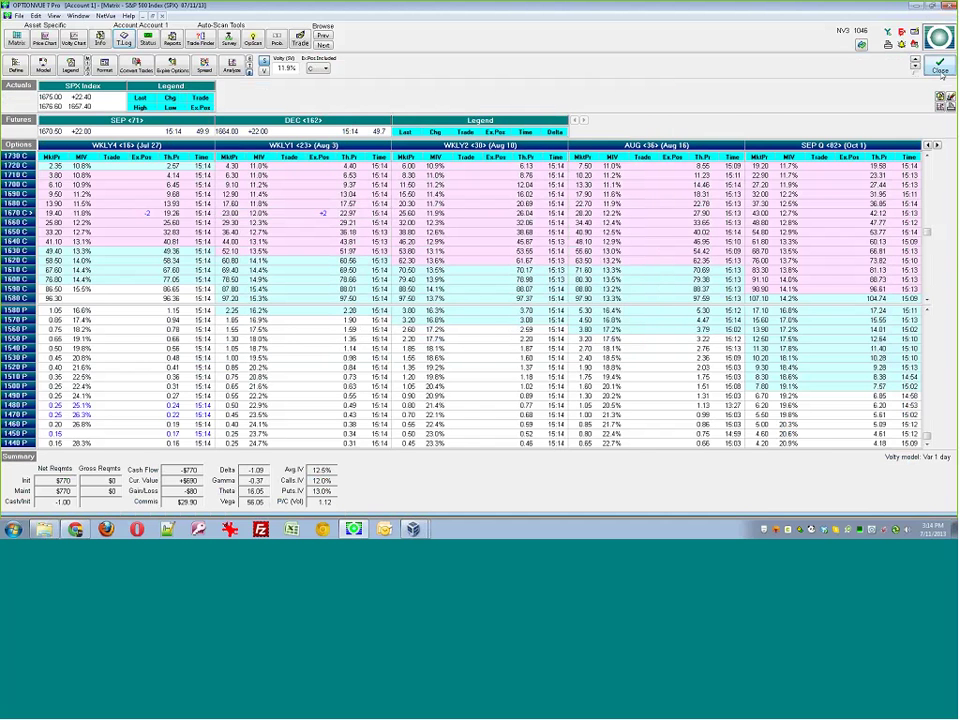
key(Escape)
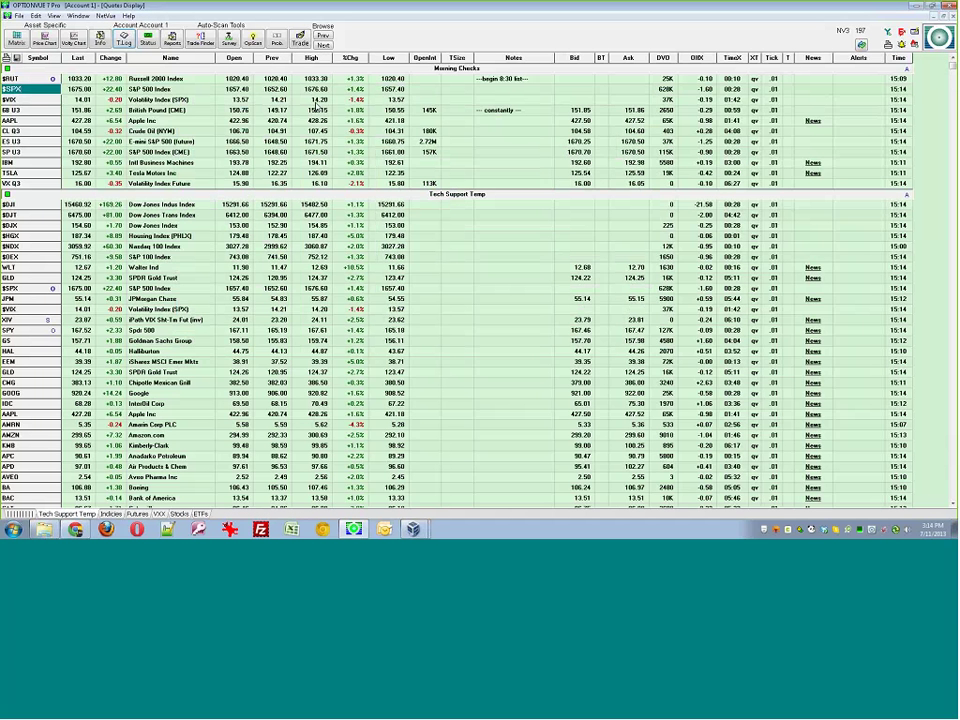
Review how the account status groups the SPX spread and view all existing positions in the RUT matrix.
click(147, 40)
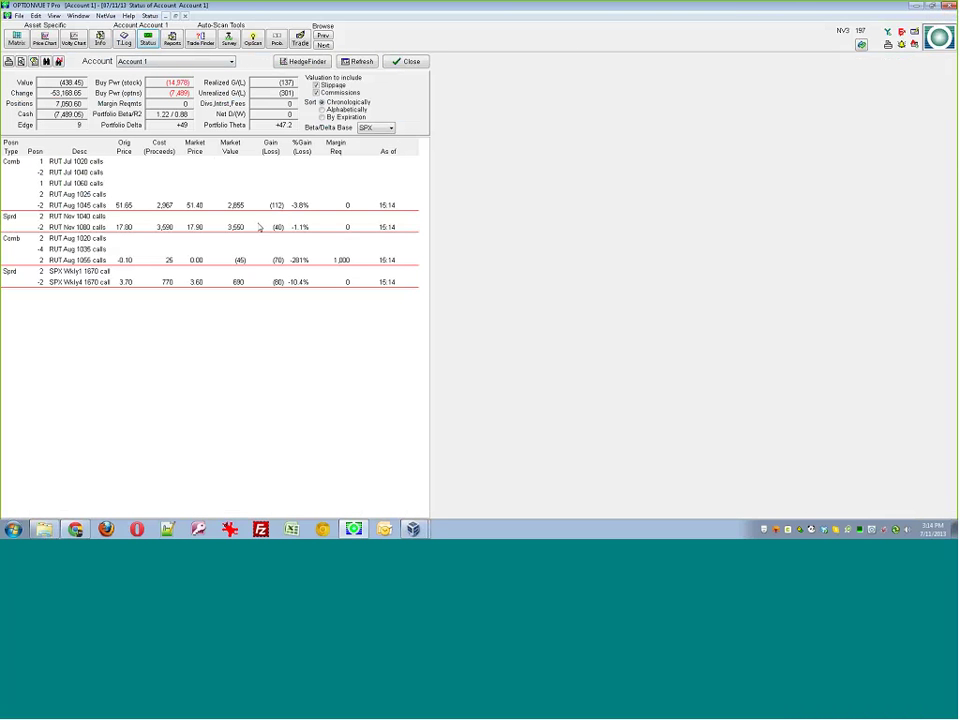
click(412, 63)
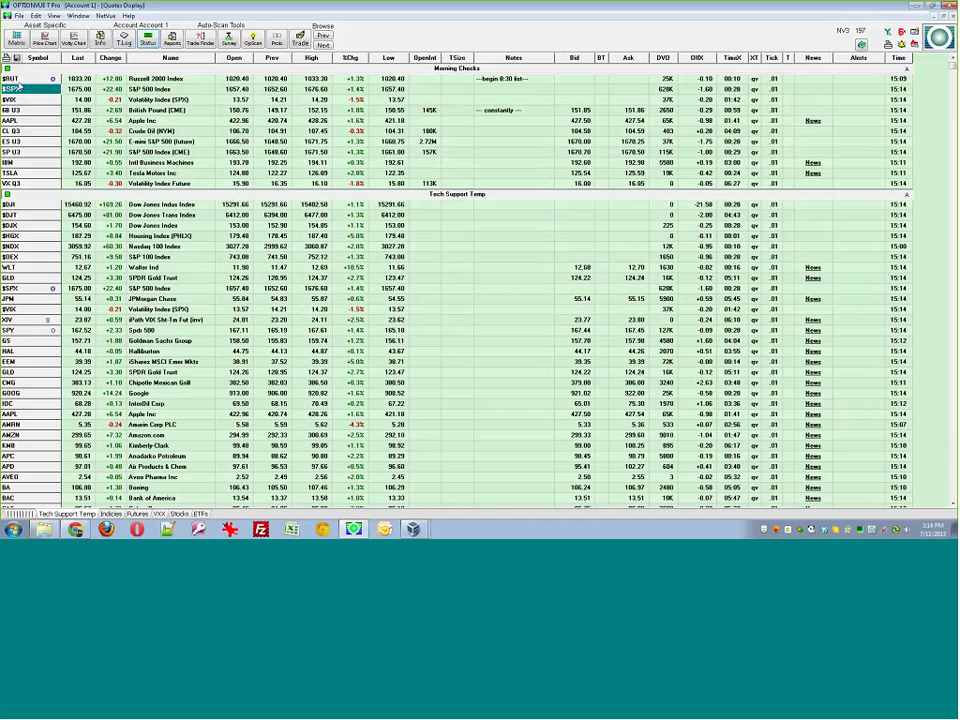
double_click(17, 81)
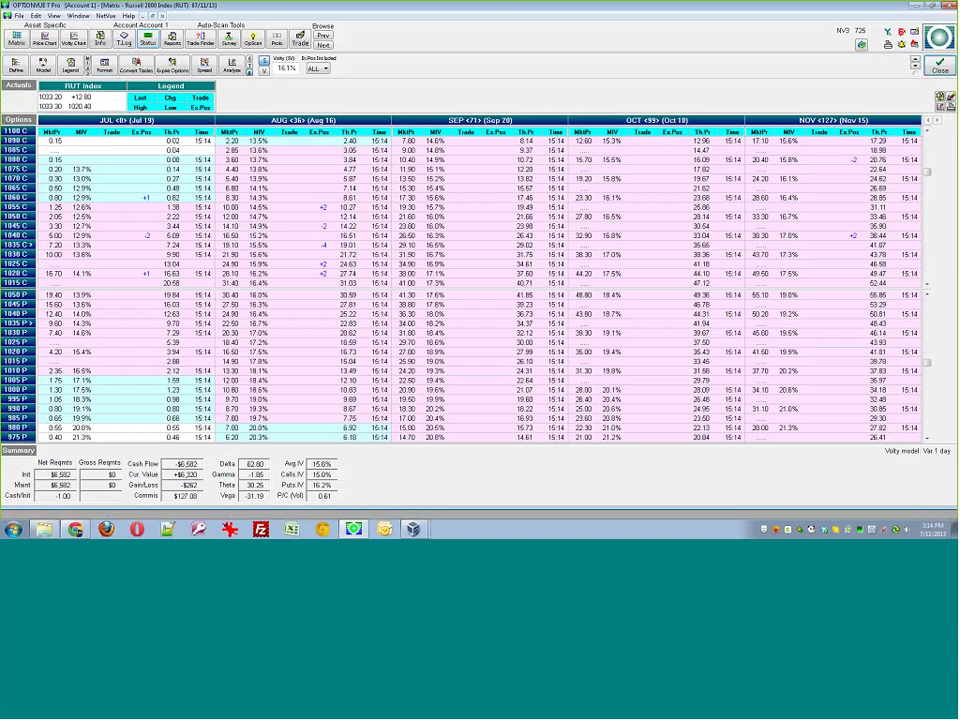
click(941, 68)
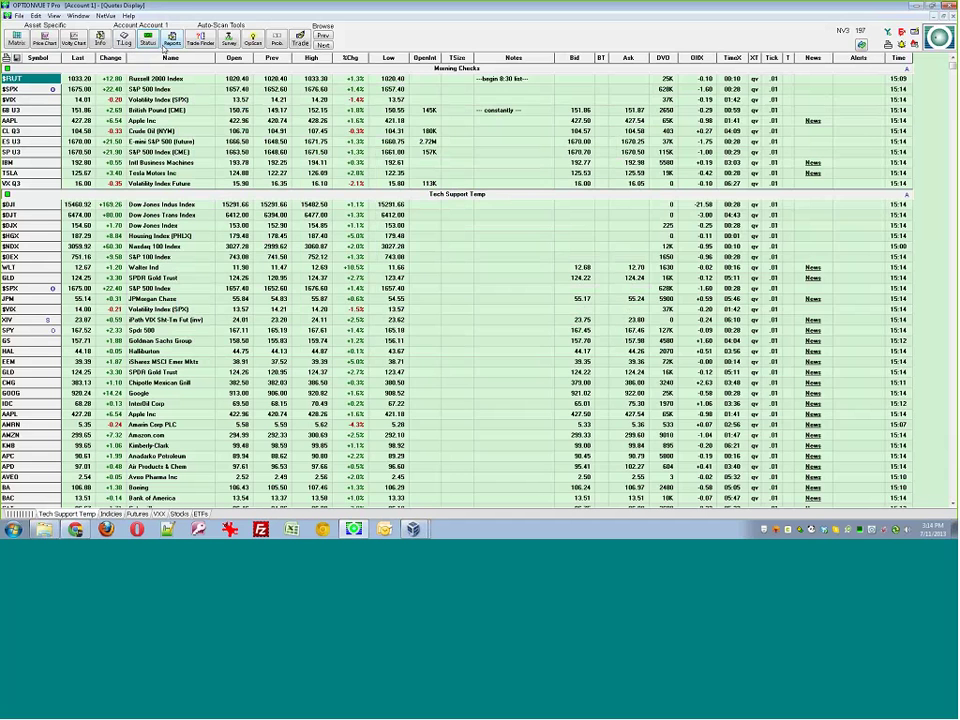
Examine the group tags of the RUT and SPX transactions in the transaction log and close it without saving.
click(123, 38)
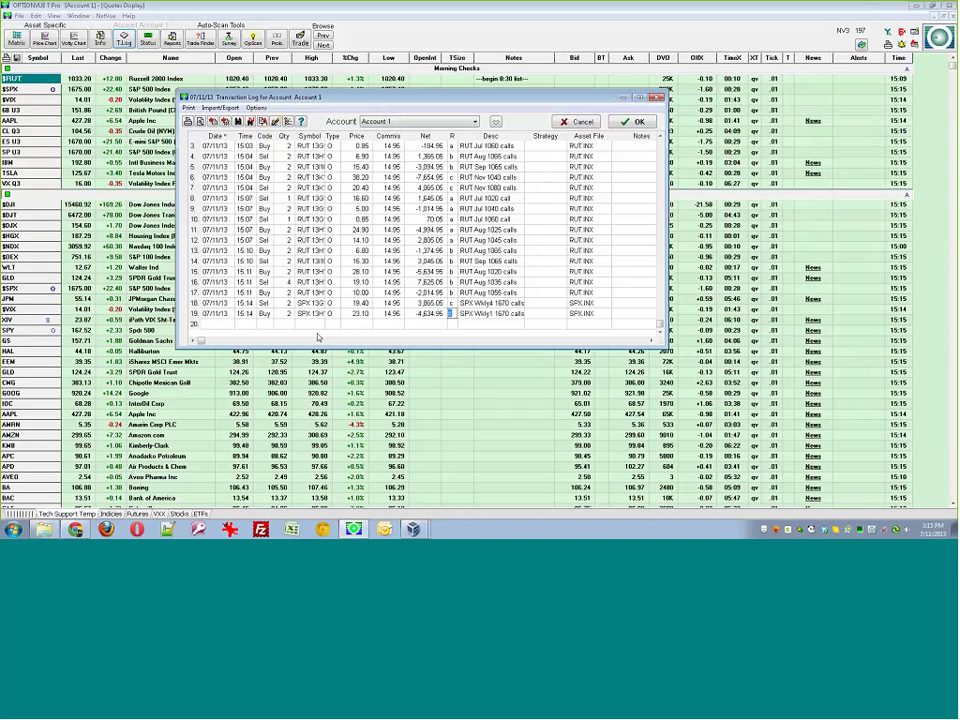
key(Up)
key(Down)
text(S)
key(Up)
key(Down)
key(Up)
key(Down)
key(Up)
key(Up)
key(Down)
click(578, 121)
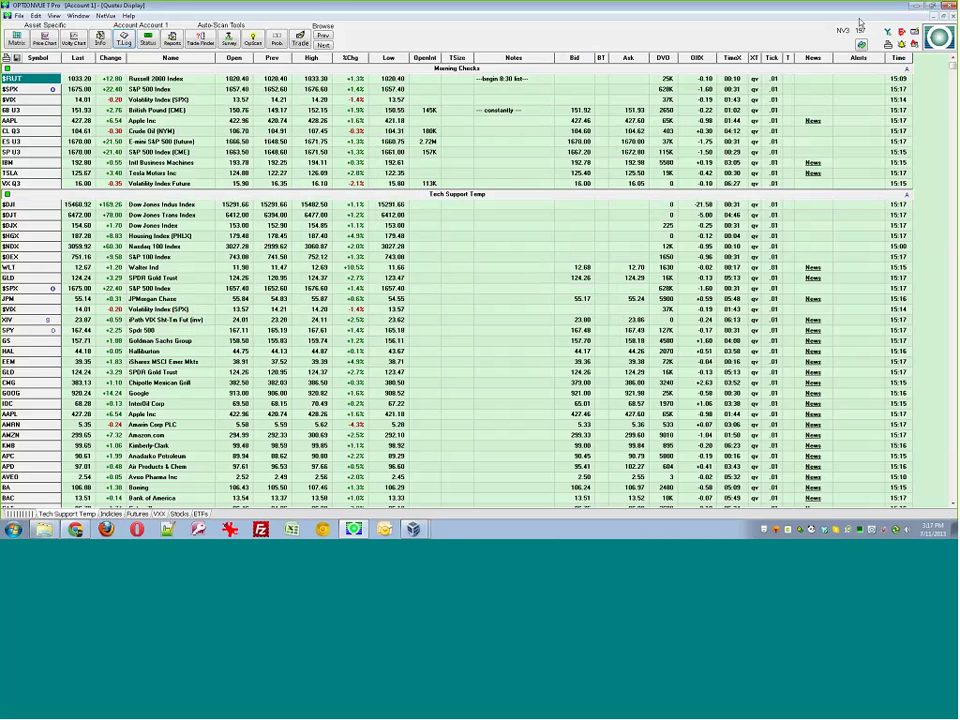
Switch to Chrome and examine the service offerings on the Commercial Network Services home page.
click(916, 7)
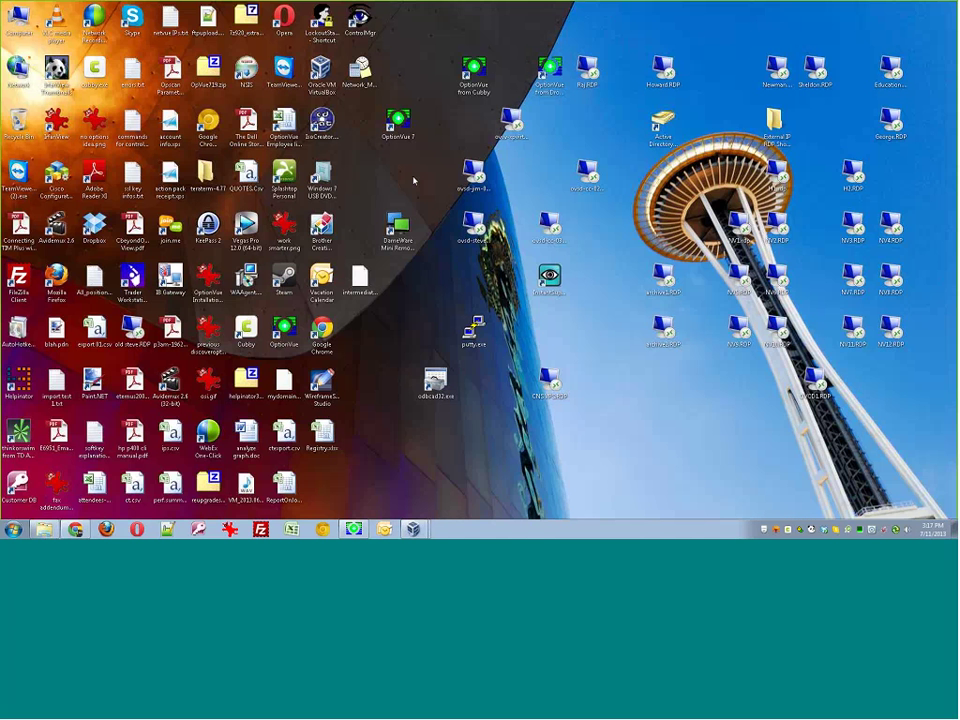
click(75, 529)
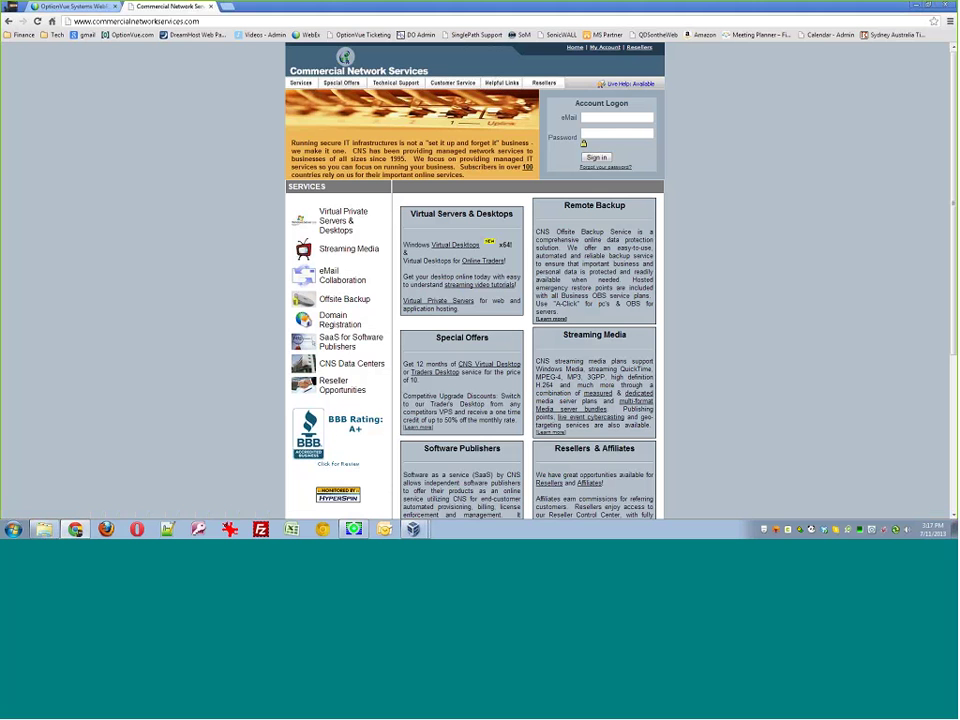
drag(291, 142, 498, 167)
click(368, 128)
scroll(214, 206, down, 3)
scroll(214, 208, up, 3)
scroll(228, 180, down, 4)
scroll(228, 180, up, 4)
scroll(261, 253, down, 1)
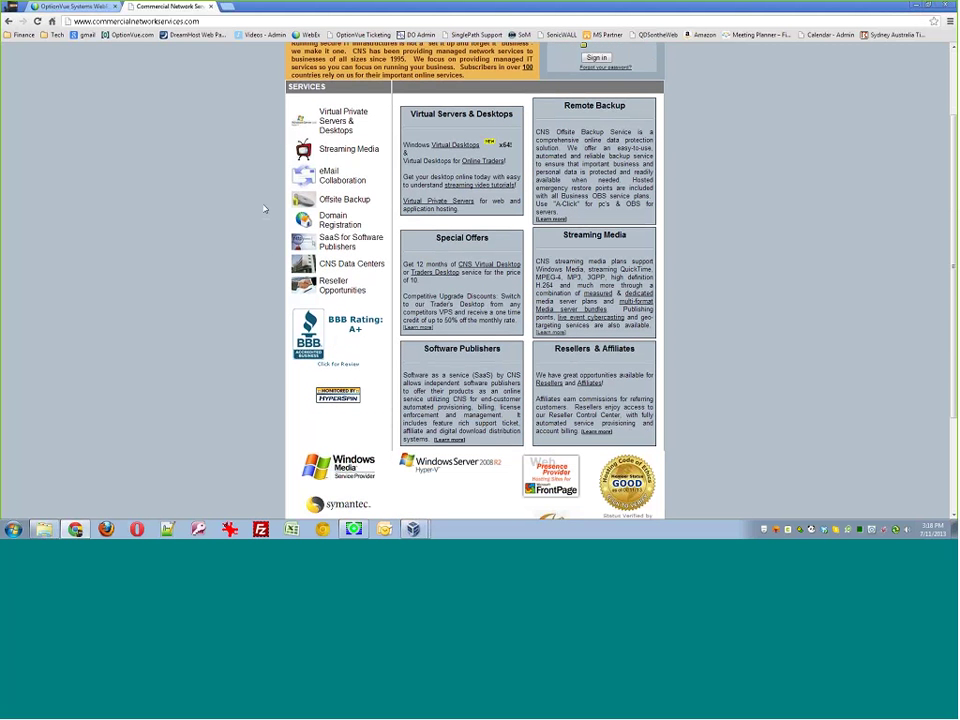
Examine the New York City plans of the virtual desktops for Online Traders and return to the Commercial Network Services home page.
click(481, 162)
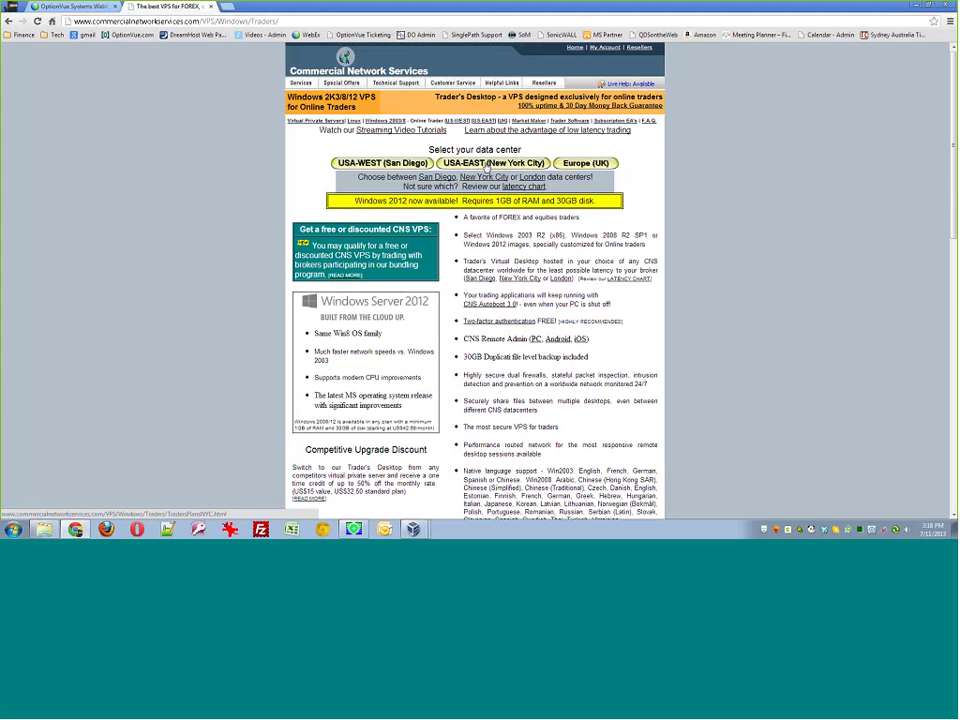
click(488, 167)
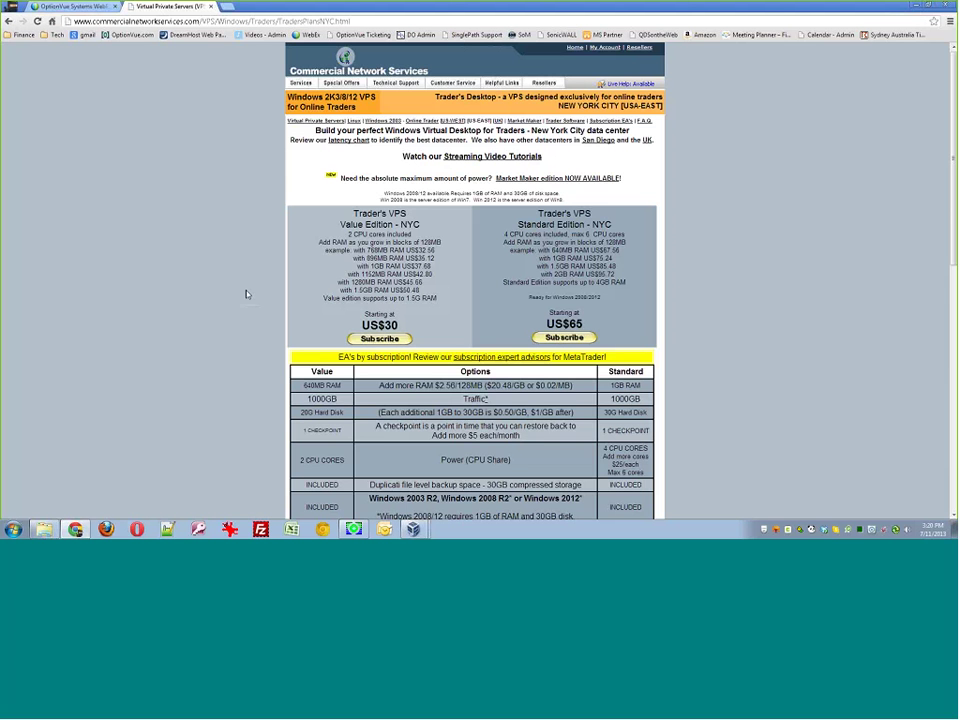
scroll(257, 186, down, 2)
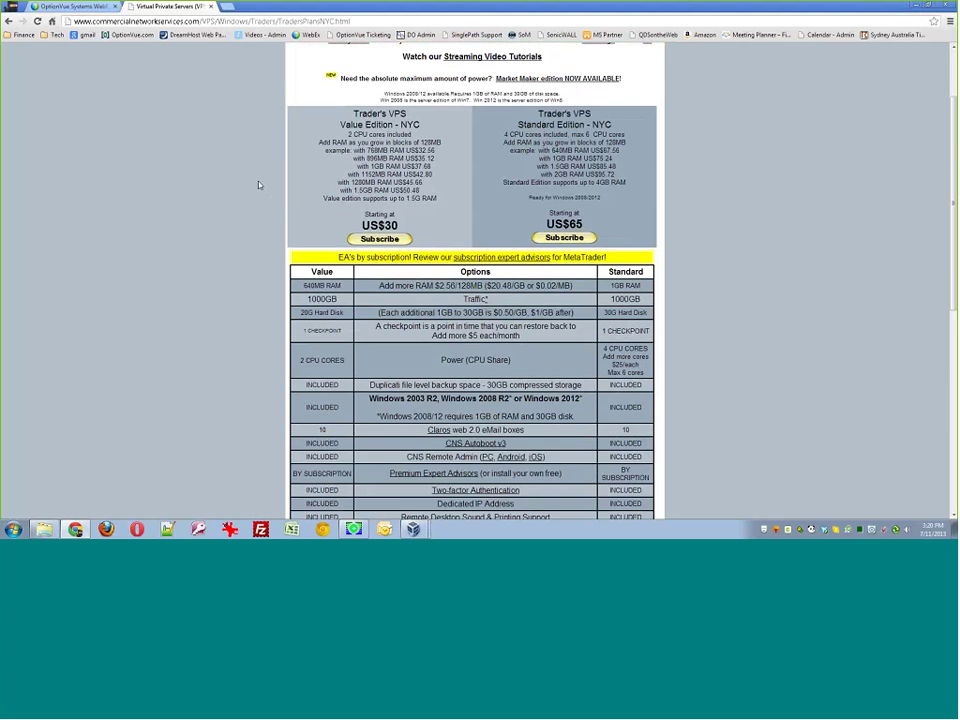
scroll(259, 182, up, 2)
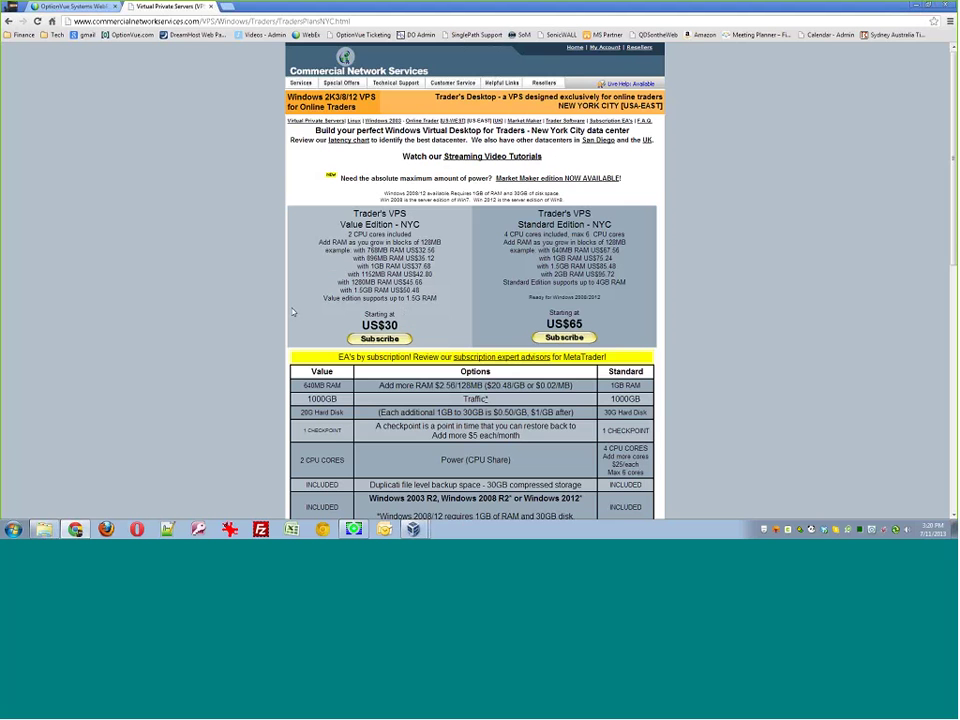
scroll(239, 328, down, 3)
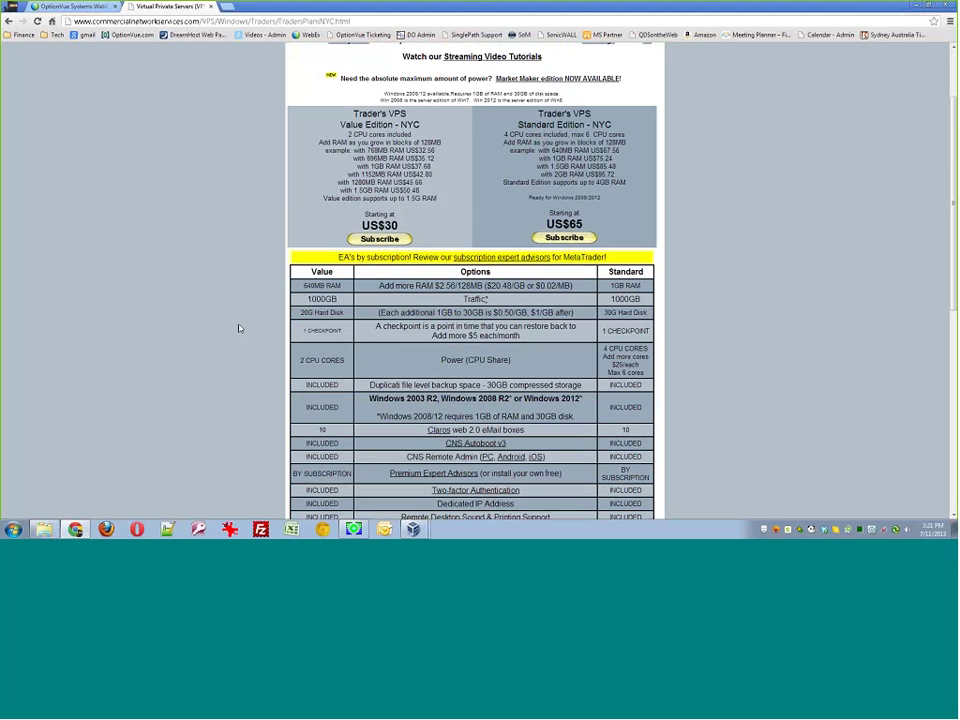
scroll(240, 326, down, 3)
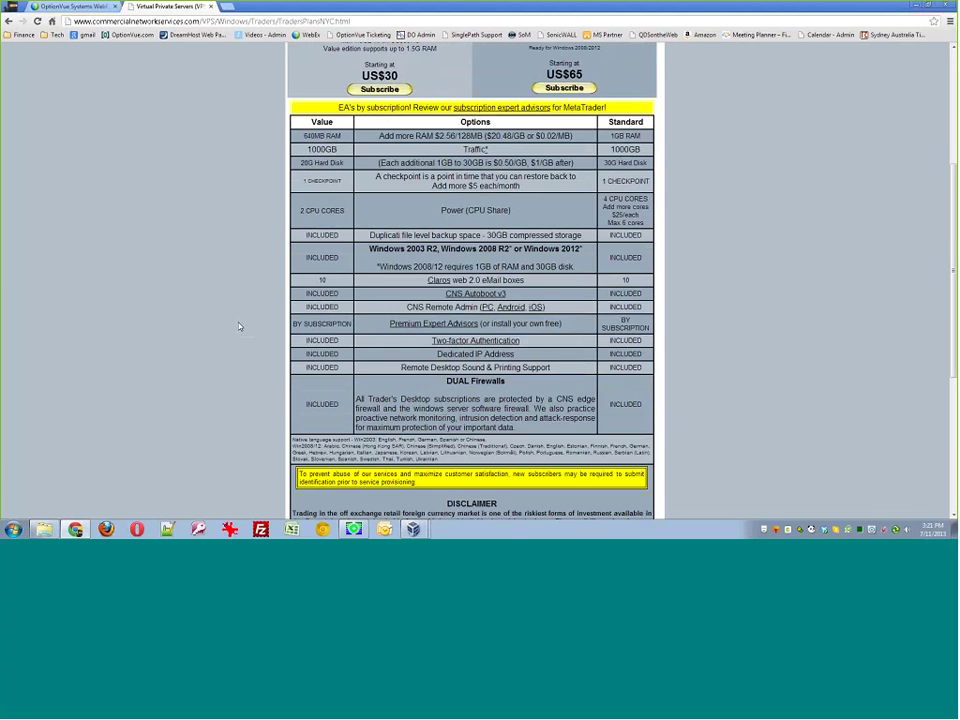
scroll(281, 251, up, 1)
scroll(281, 251, up, 5)
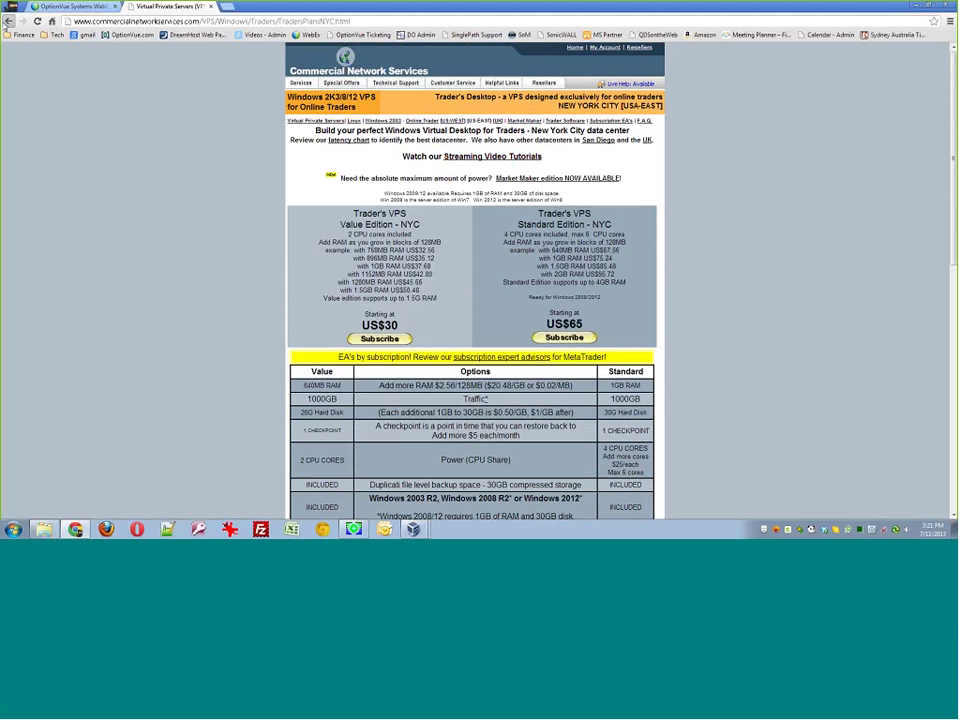
click(7, 20)
click(7, 20)
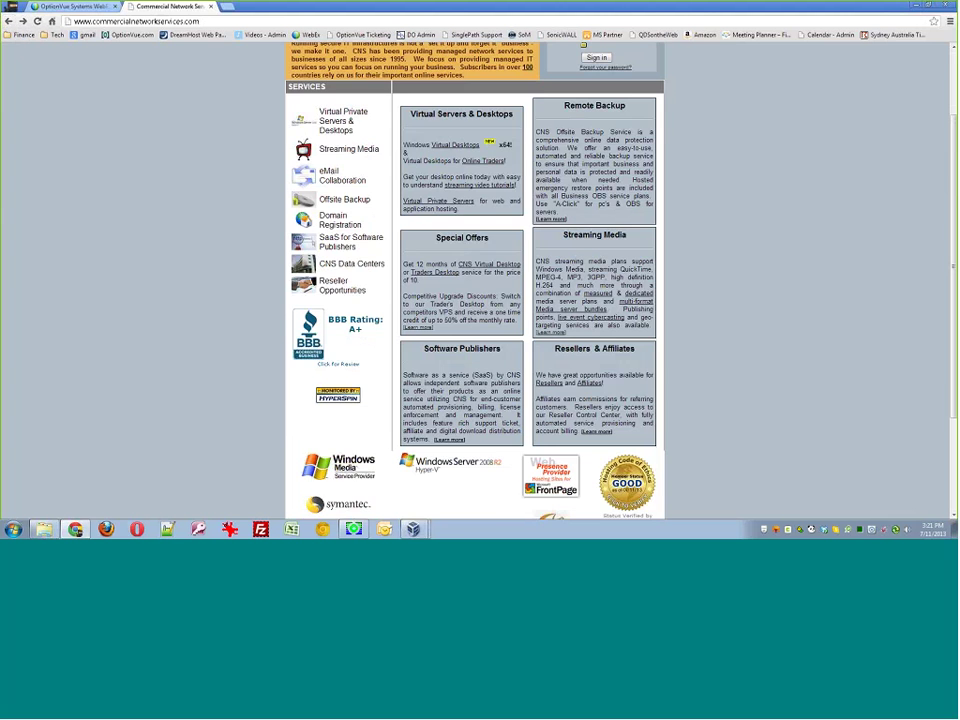
scroll(90, 55, up, 2)
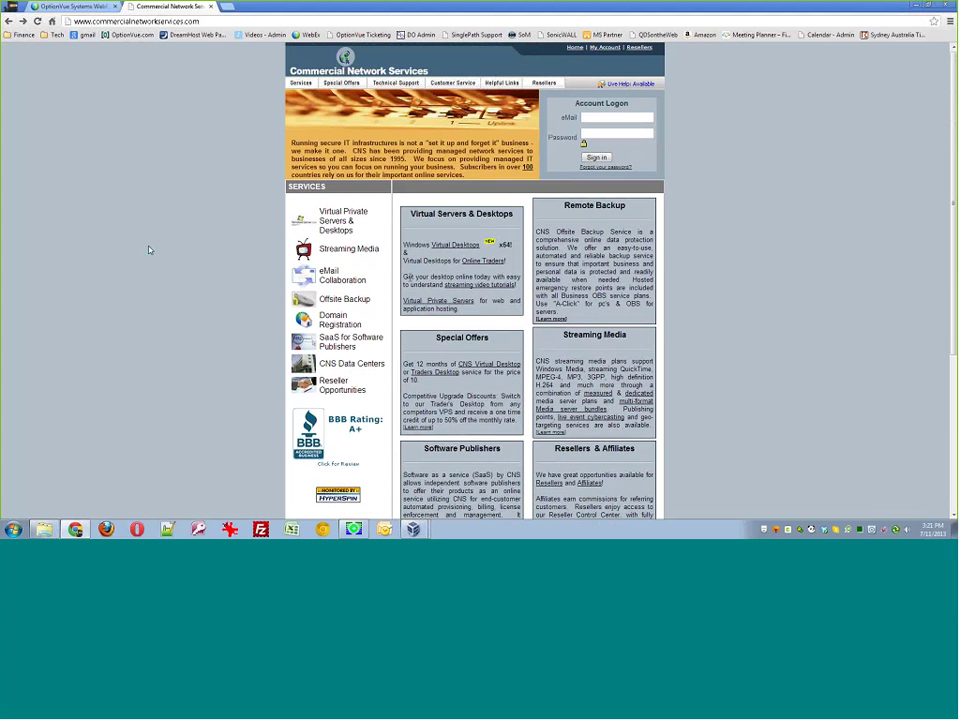
Reopen the Online Traders plans for the New York City data center and subscribe to the Trader's VPS Value Edition.
click(460, 259)
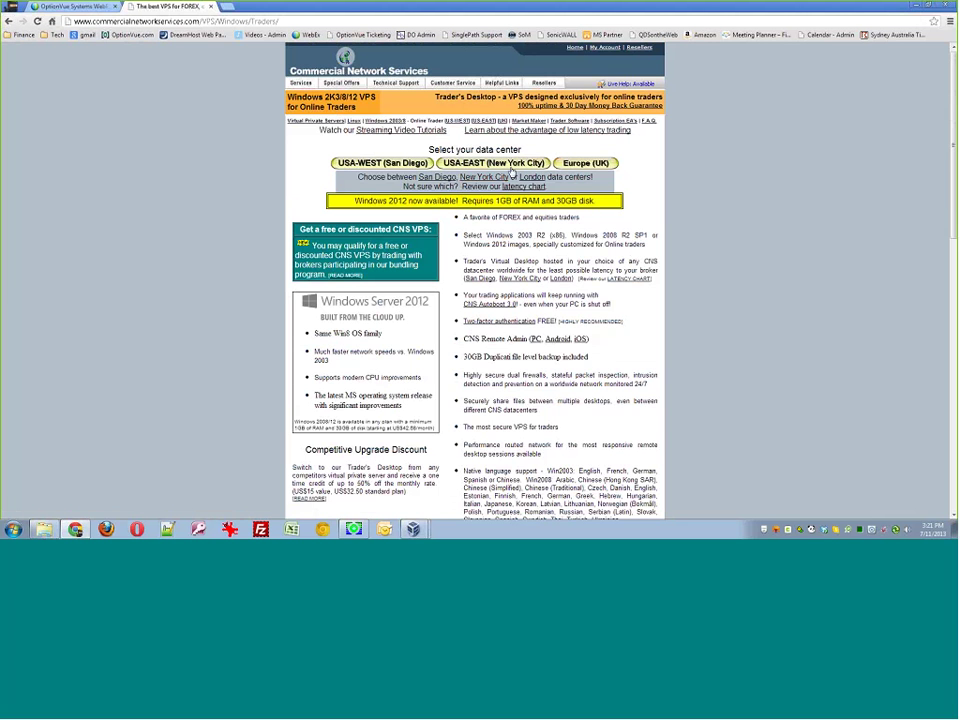
click(482, 168)
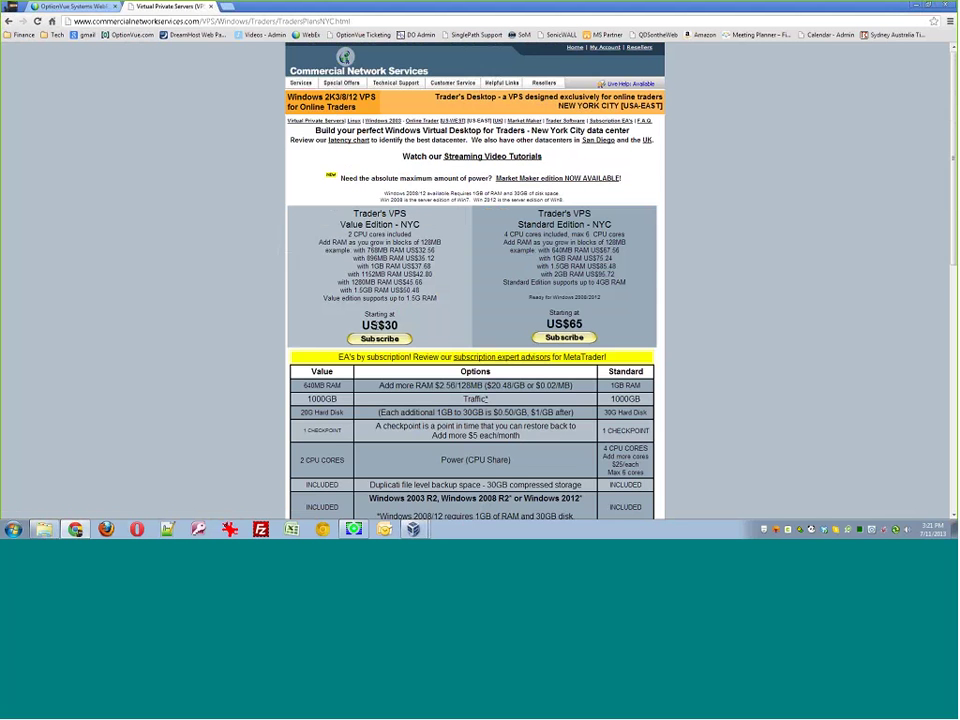
scroll(399, 322, down, 1)
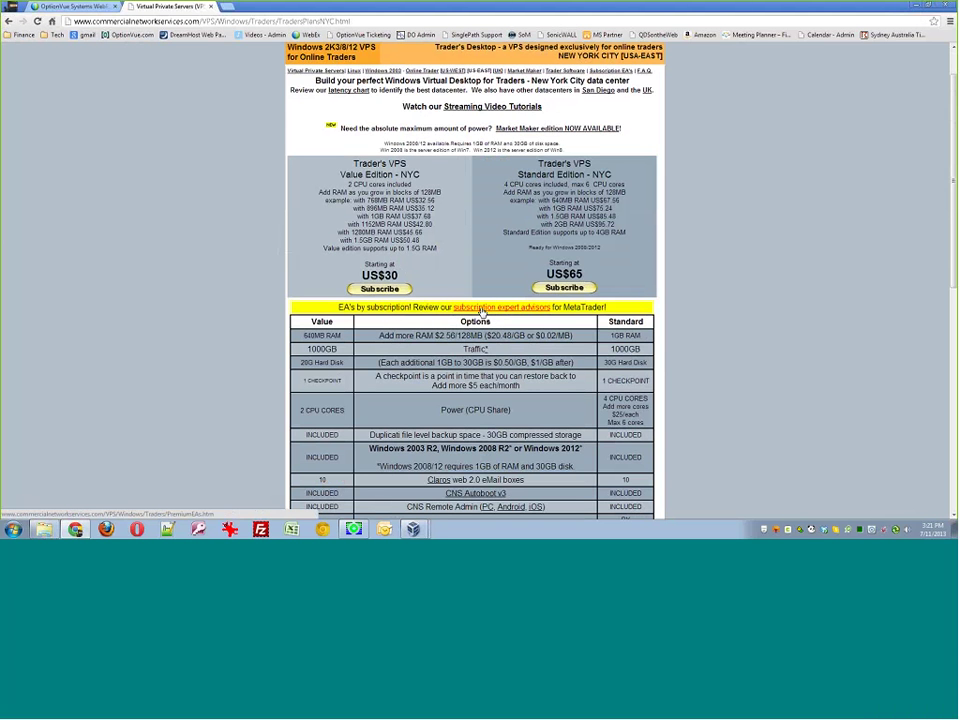
drag(348, 184, 322, 192)
click(329, 192)
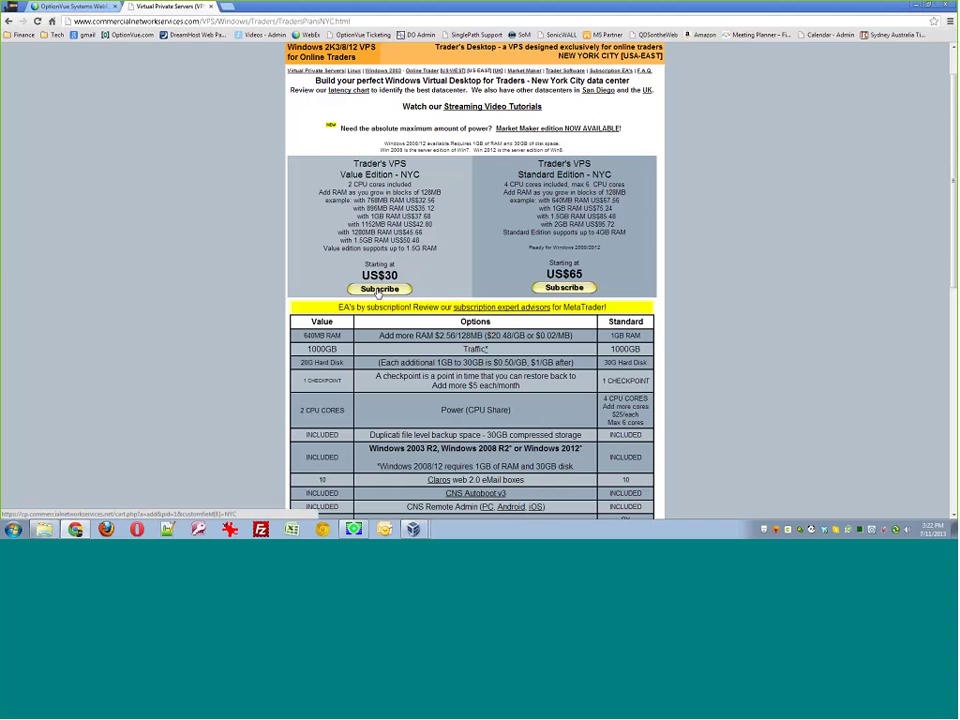
click(379, 289)
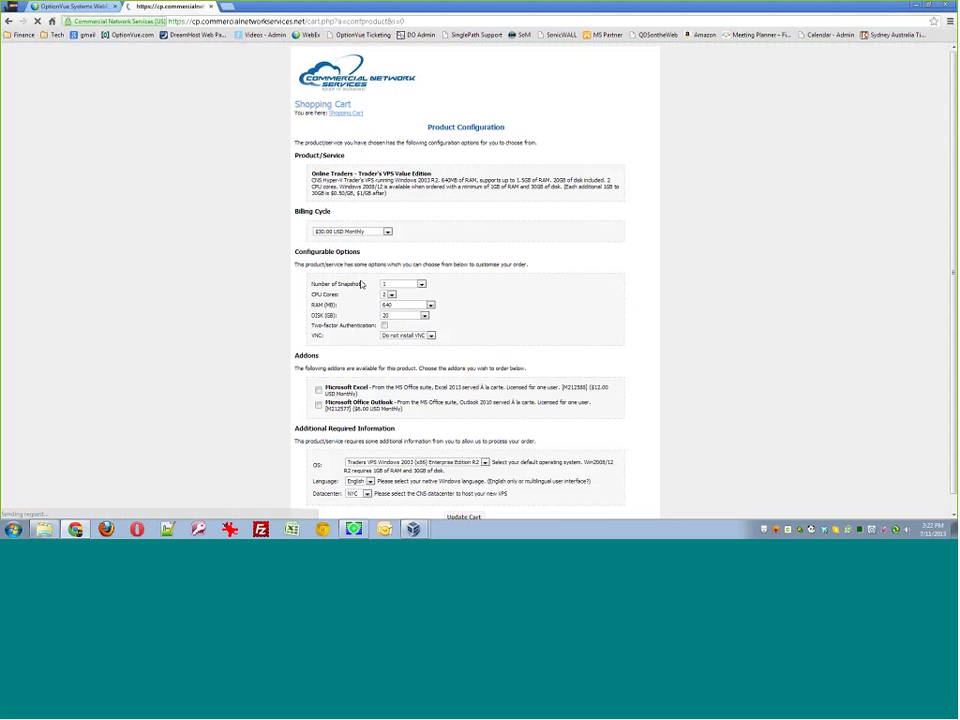
Review the billing cycle and CPU core choices for the Trader's VPS Value Edition.
click(358, 231)
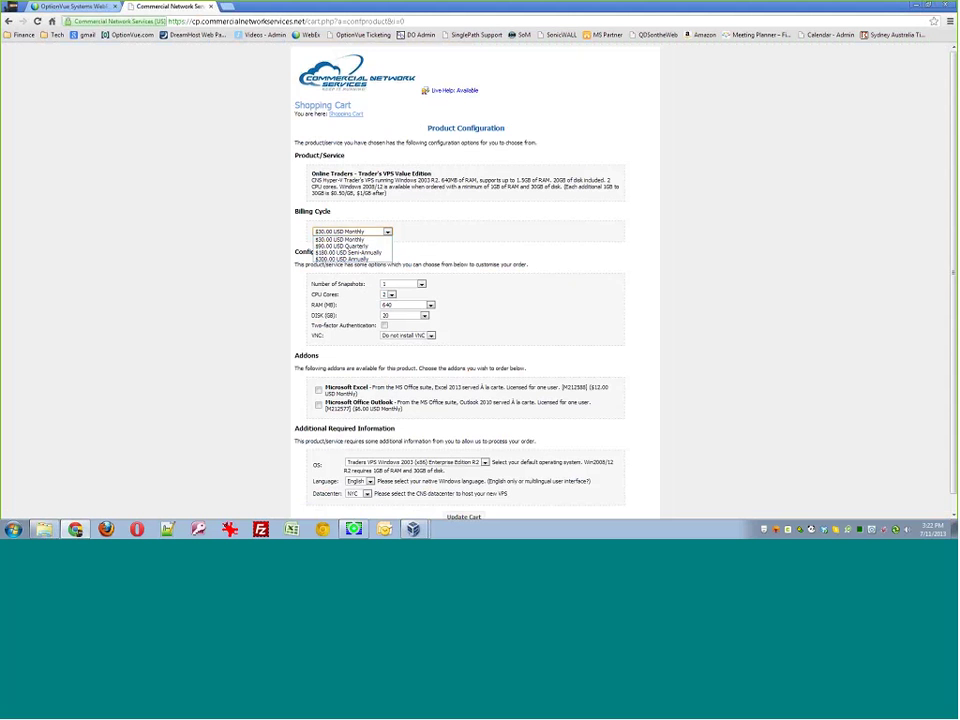
click(426, 221)
scroll(392, 206, down, 1)
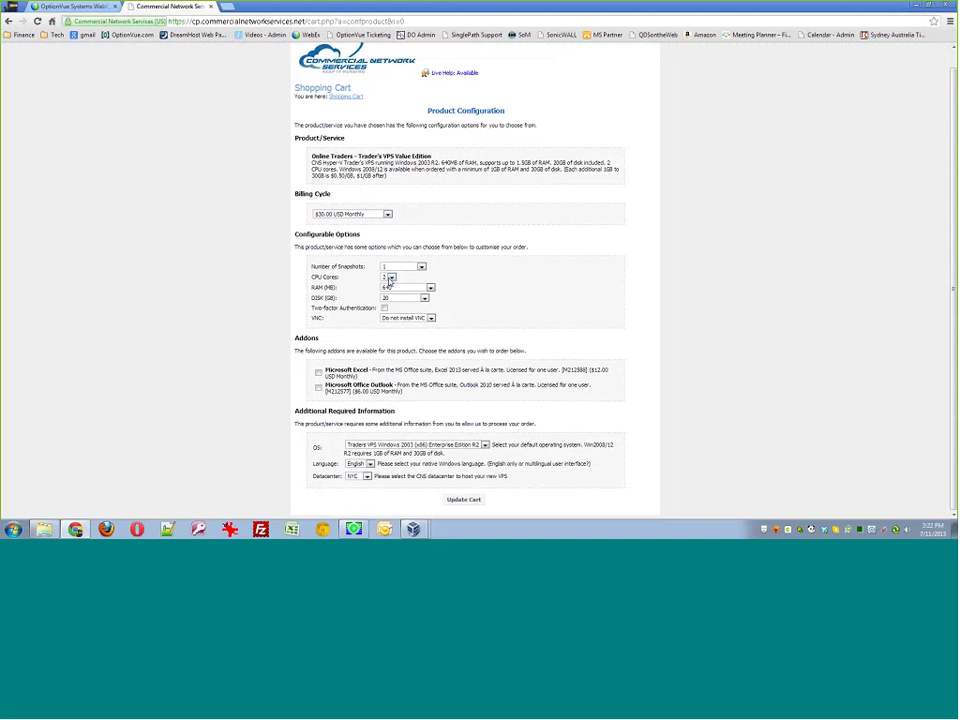
click(389, 280)
click(388, 285)
Set the VPS's RAM to 1024 MB and its disk to 30 GB.
click(397, 288)
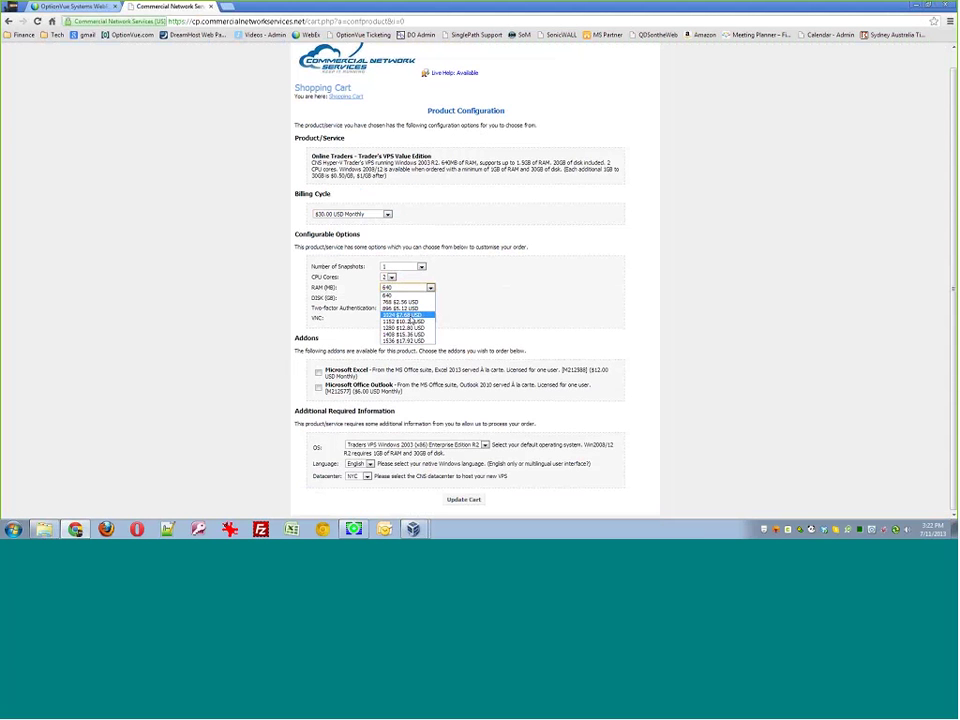
click(406, 315)
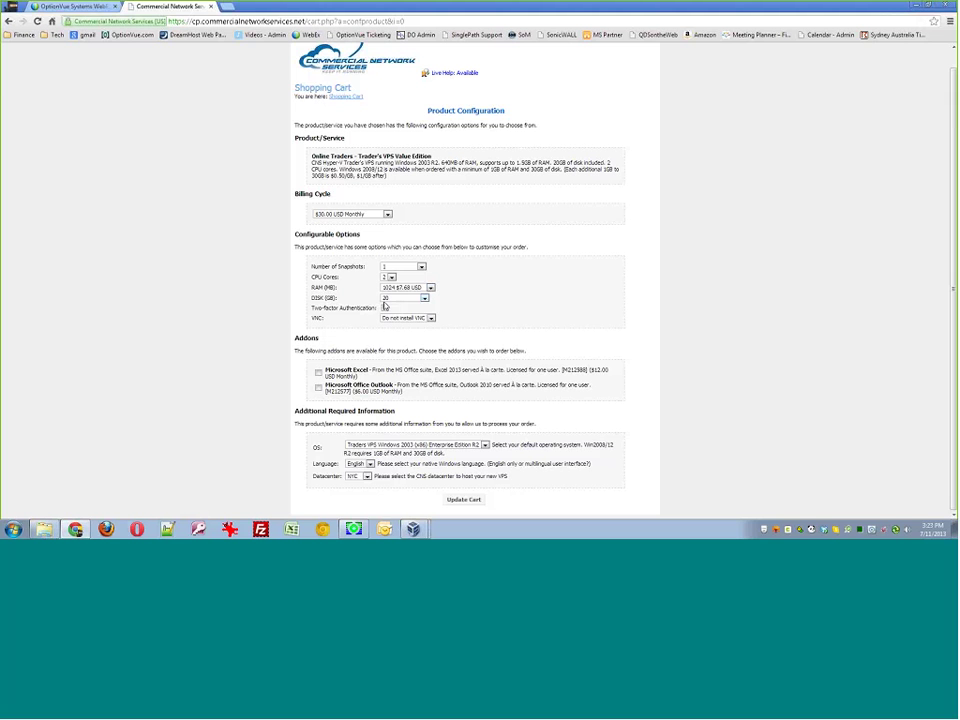
click(412, 298)
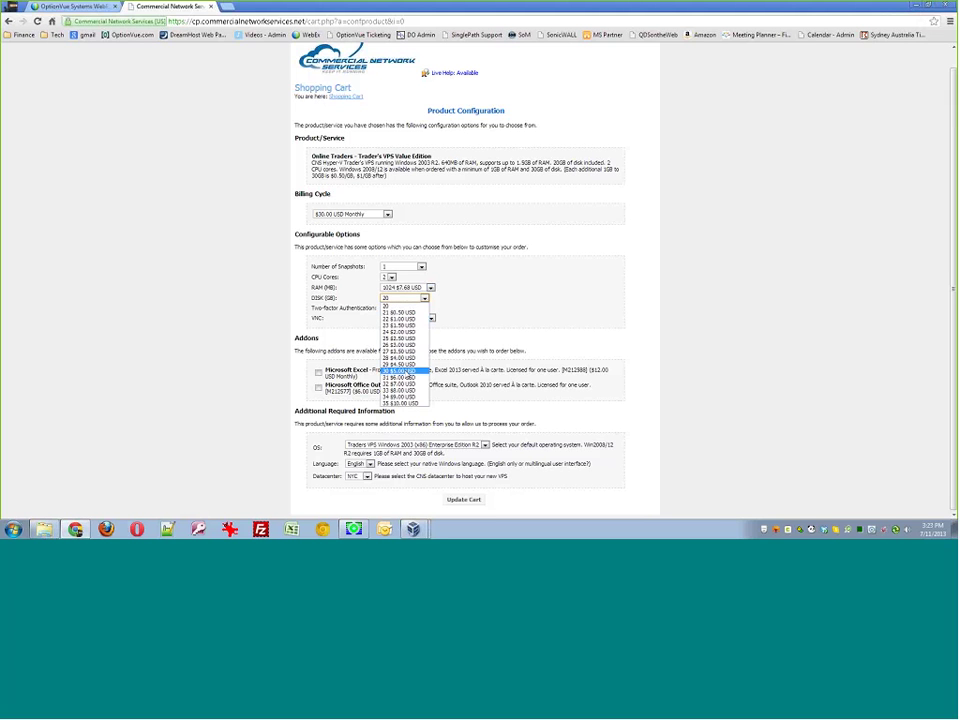
click(399, 370)
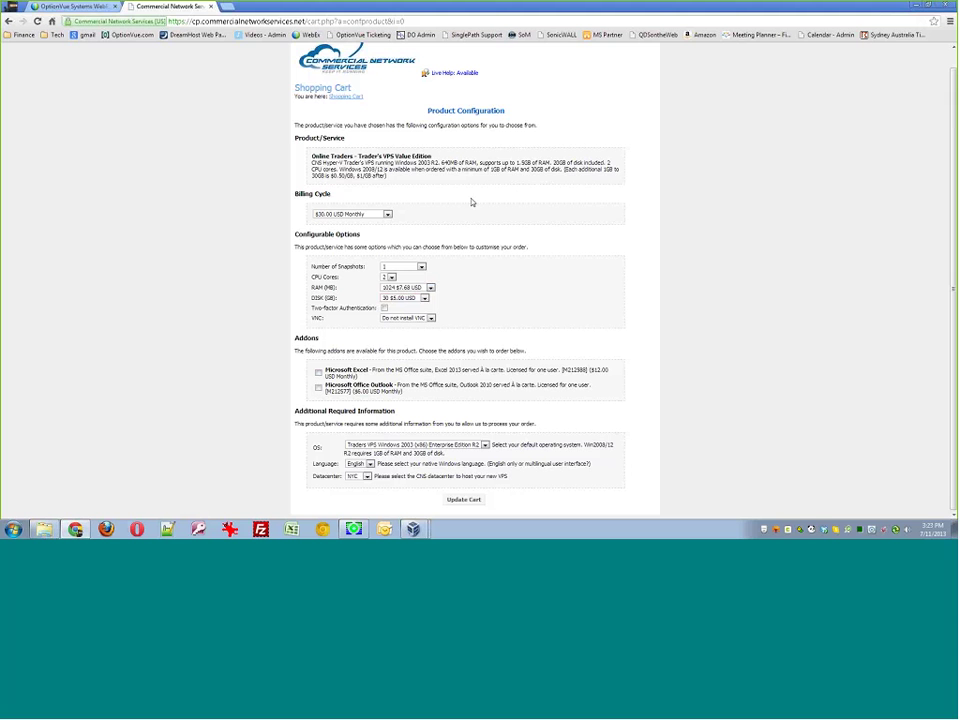
Examine the Product/Service description for the Windows 2008/12 memory and disk requirements.
drag(474, 185, 477, 147)
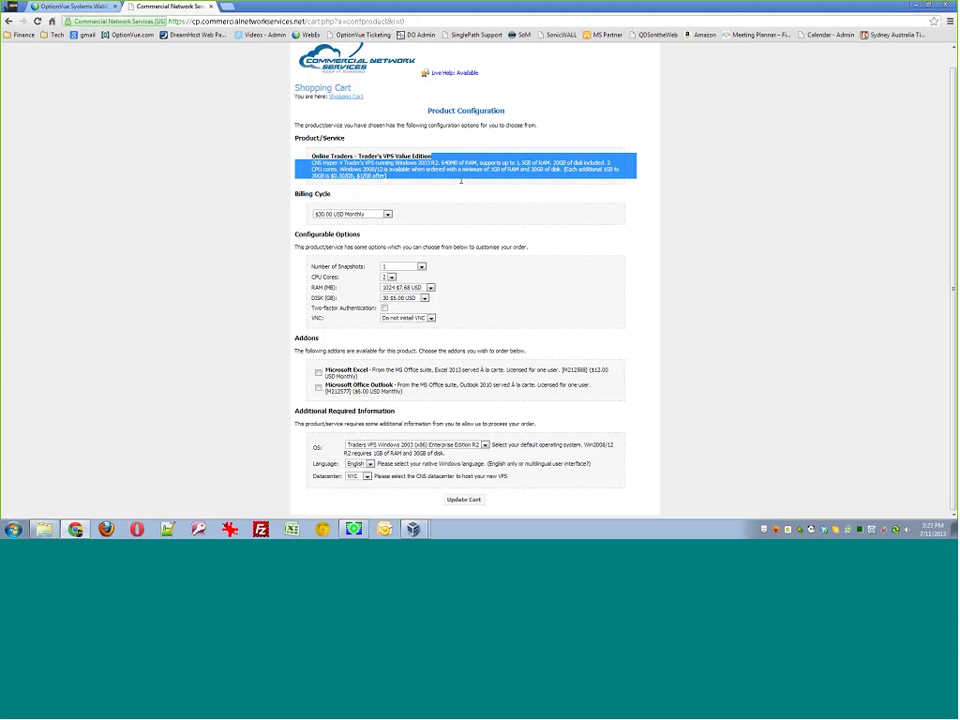
click(461, 184)
drag(461, 184, 403, 188)
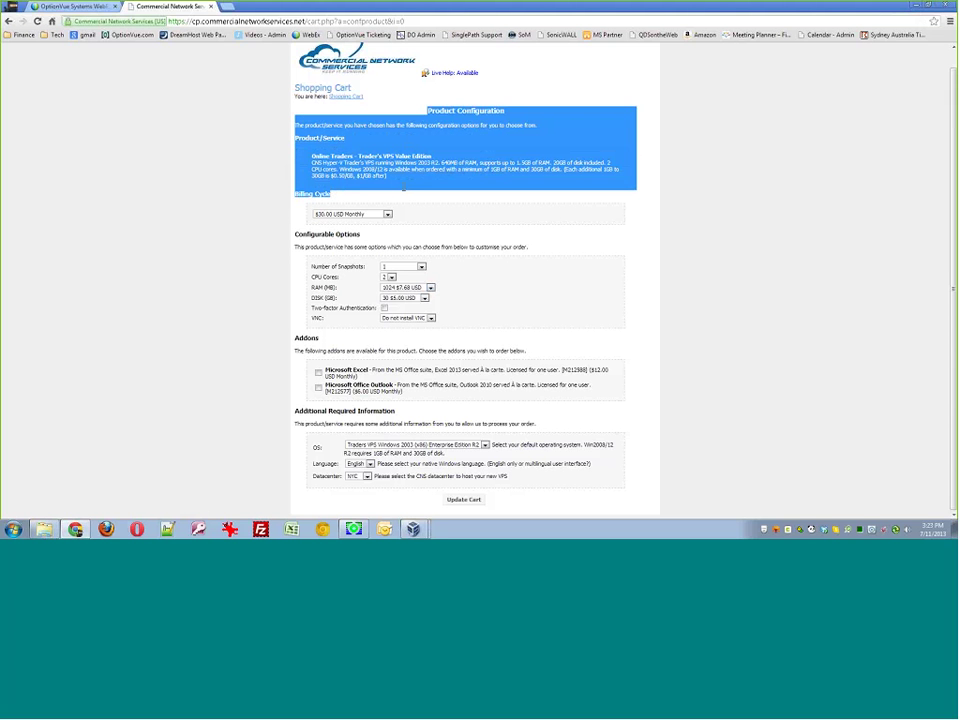
click(394, 171)
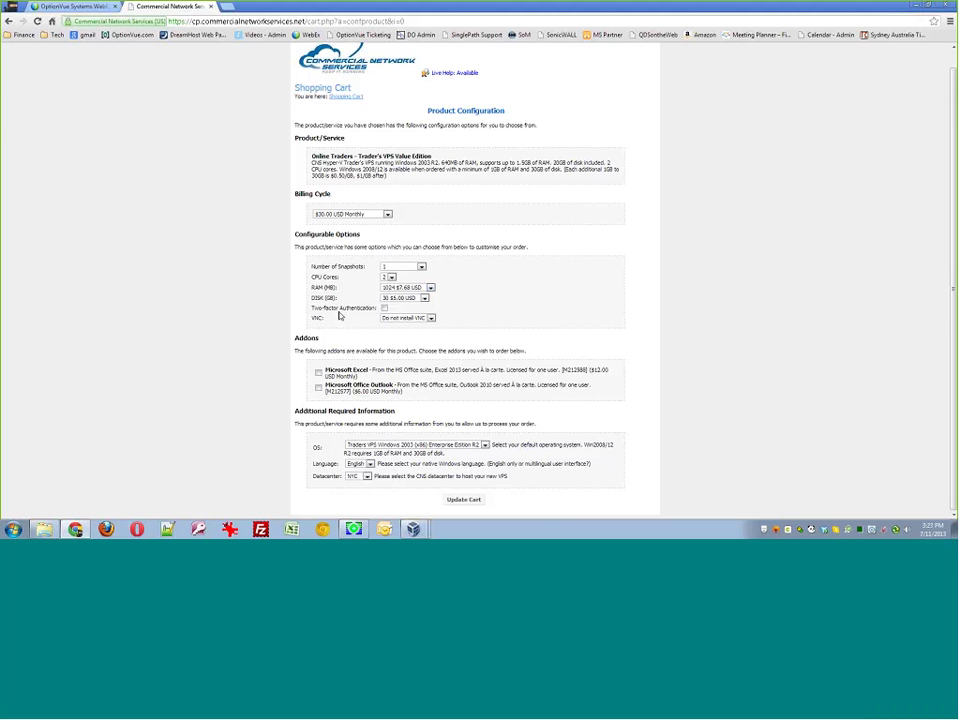
Examine the Two-factor Authentication setting and the other configurable options of the VPS order.
double_click(316, 307)
double_click(357, 308)
click(374, 308)
click(386, 309)
click(384, 309)
drag(378, 310, 311, 264)
click(312, 267)
drag(312, 268, 343, 317)
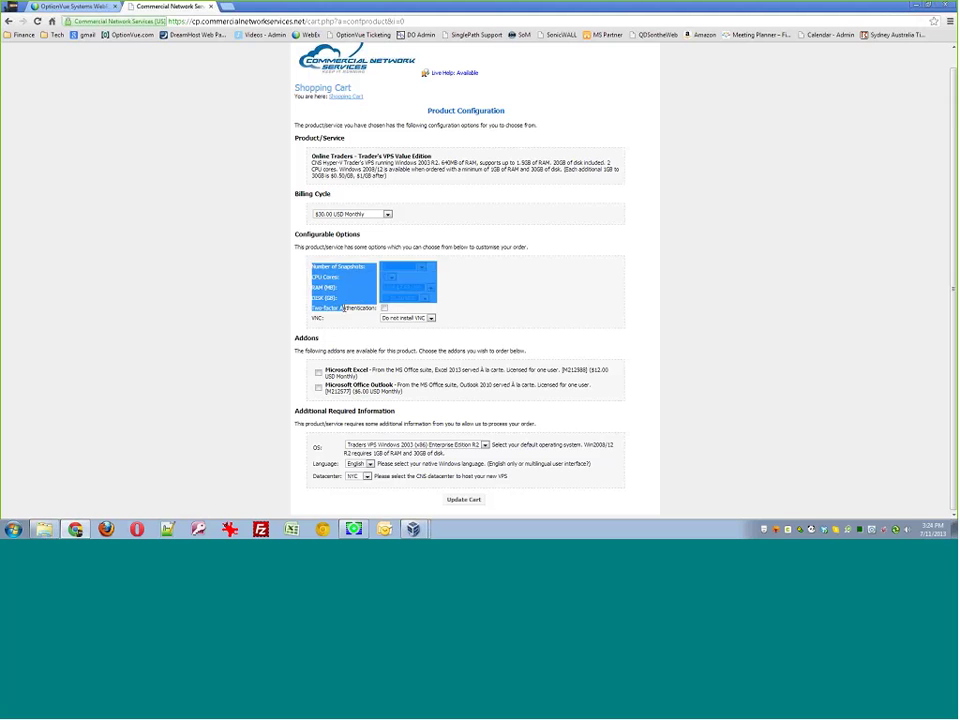
click(343, 321)
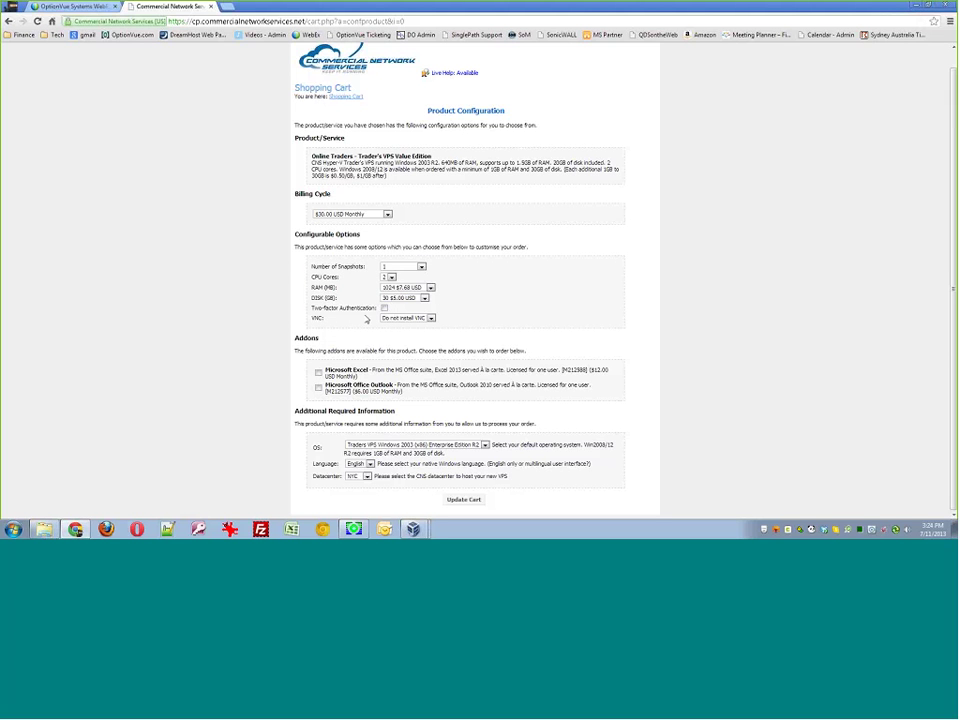
triple_click(370, 308)
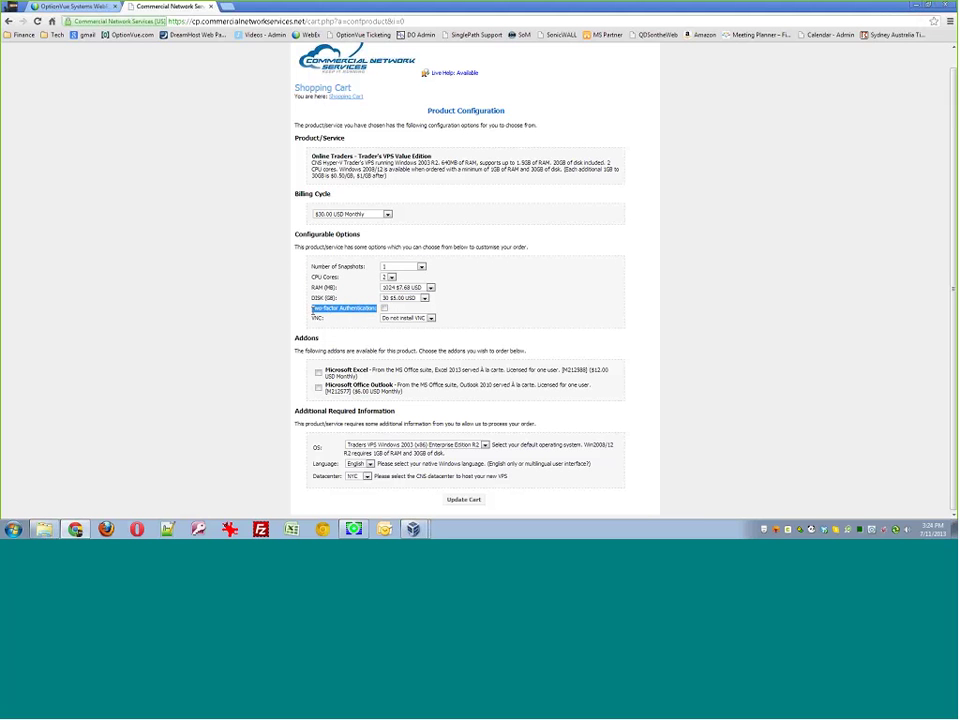
drag(312, 316, 310, 262)
click(312, 315)
drag(311, 264, 377, 310)
click(368, 322)
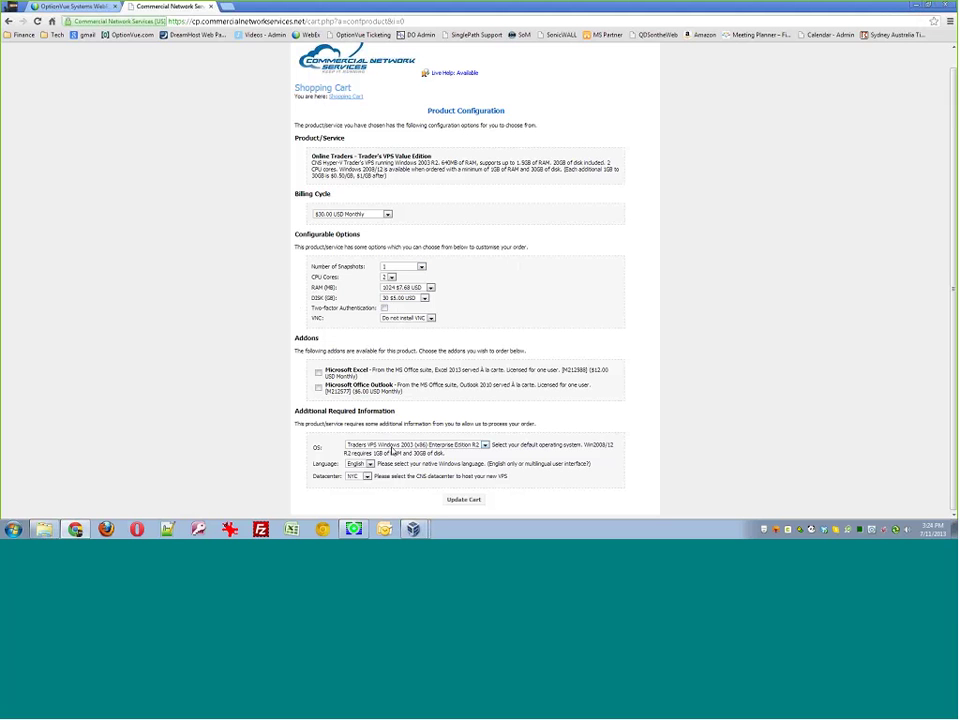
Choose Traders VPS Windows 2008 Enterprise Edition R2 as the operating system and update the cart.
click(384, 443)
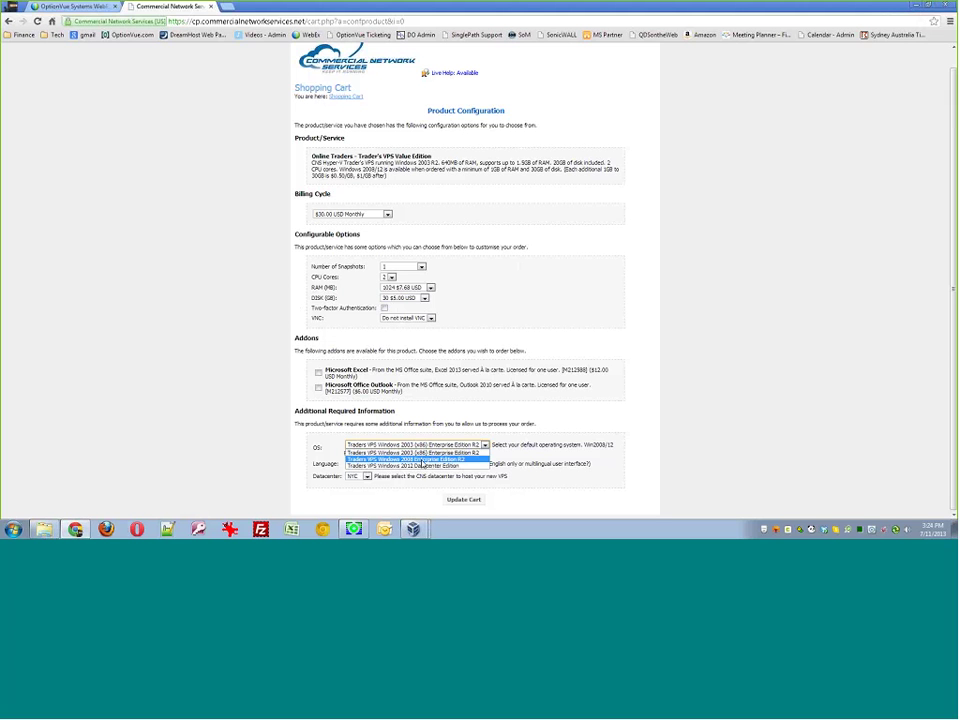
click(422, 459)
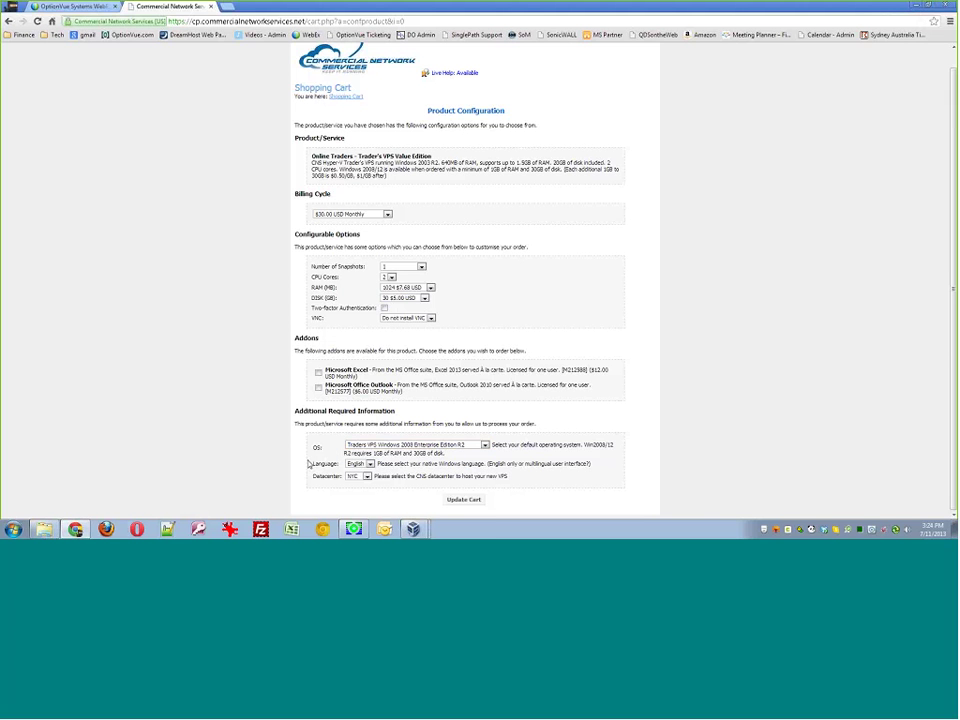
click(472, 499)
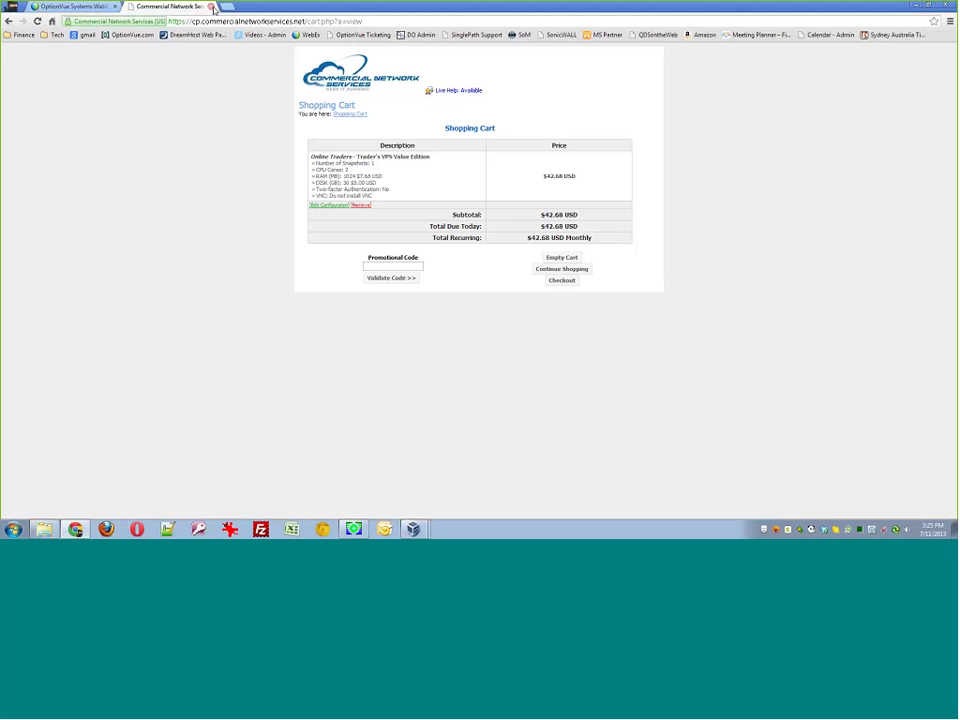
Close the shopping cart page and the OptionVue window, and minimize Chrome to reach the desktop.
click(211, 7)
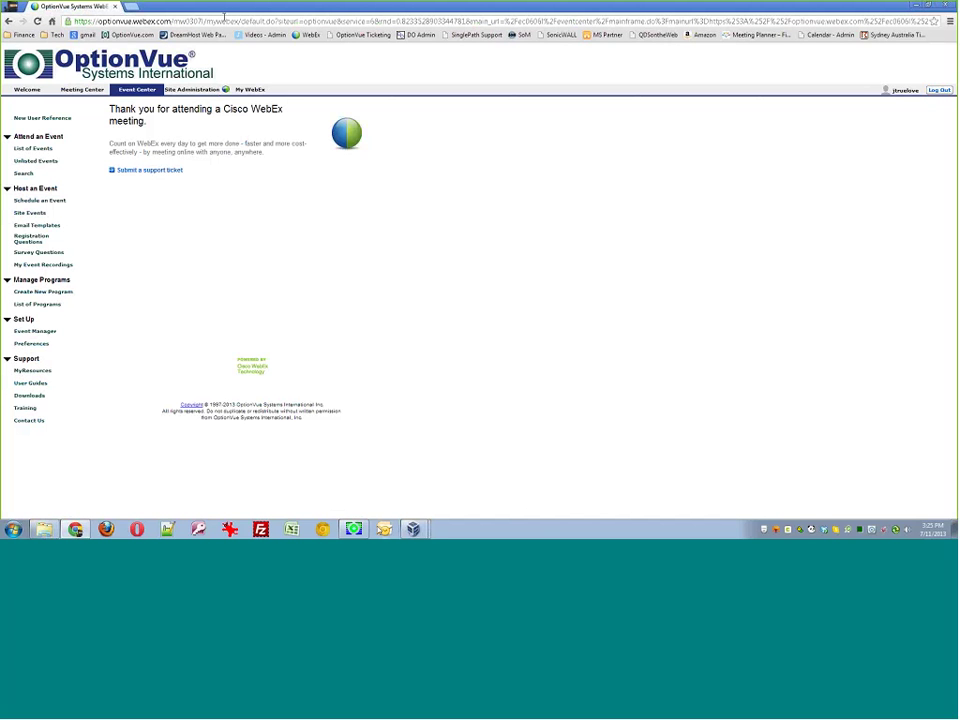
click(945, 5)
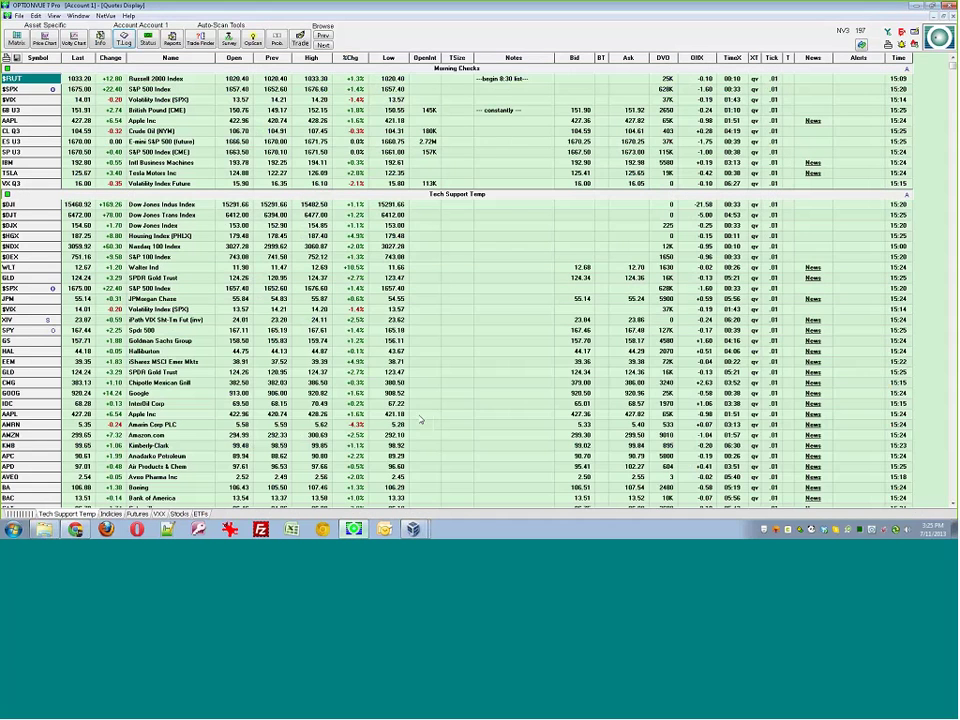
click(946, 6)
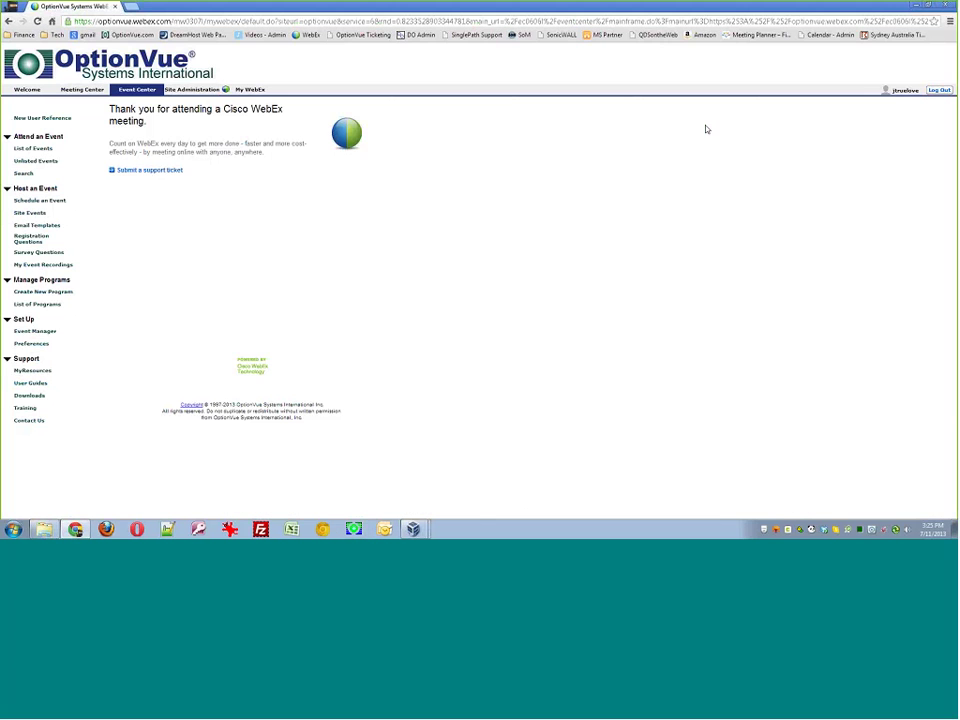
click(918, 5)
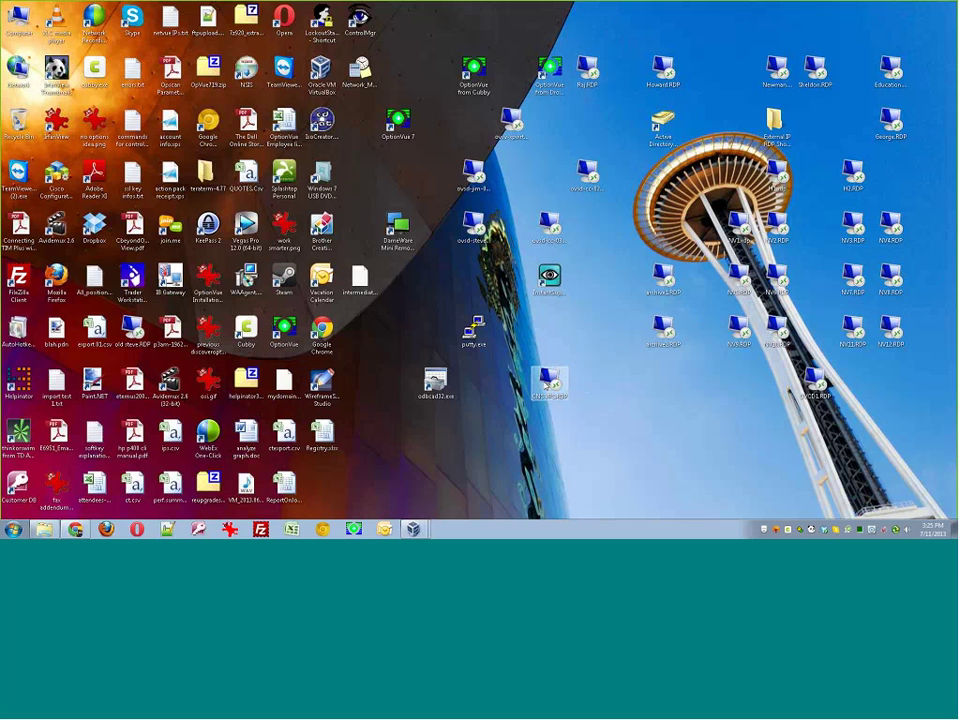
Open the CNSVPS.RDP connection for editing and examine its General, Display, Local Resources, Programs, Experience and Advanced settings.
right_click(546, 383)
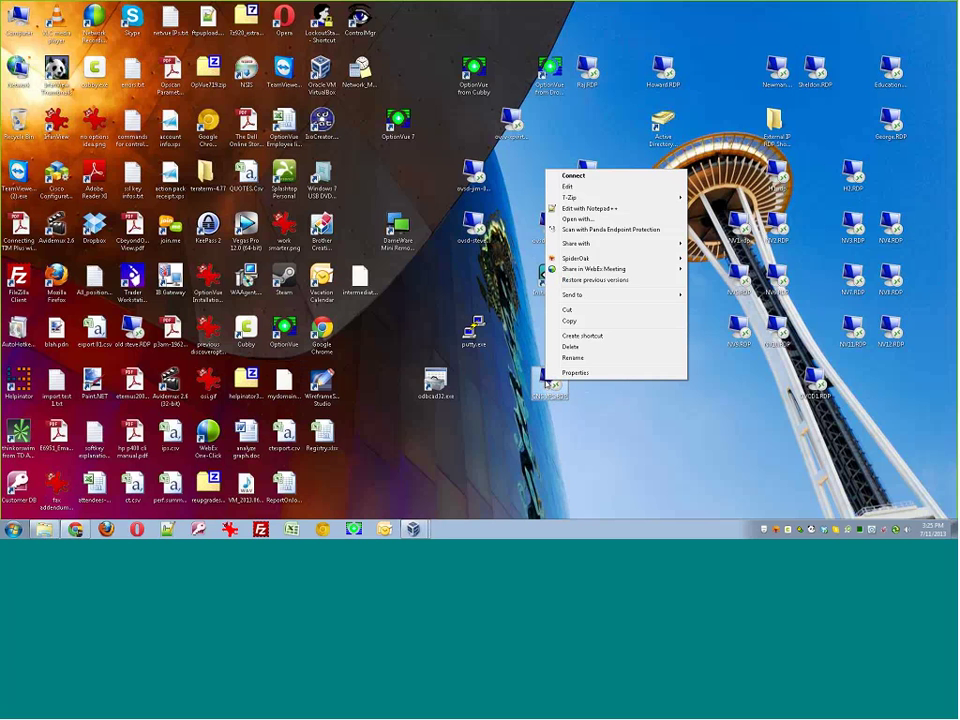
click(568, 187)
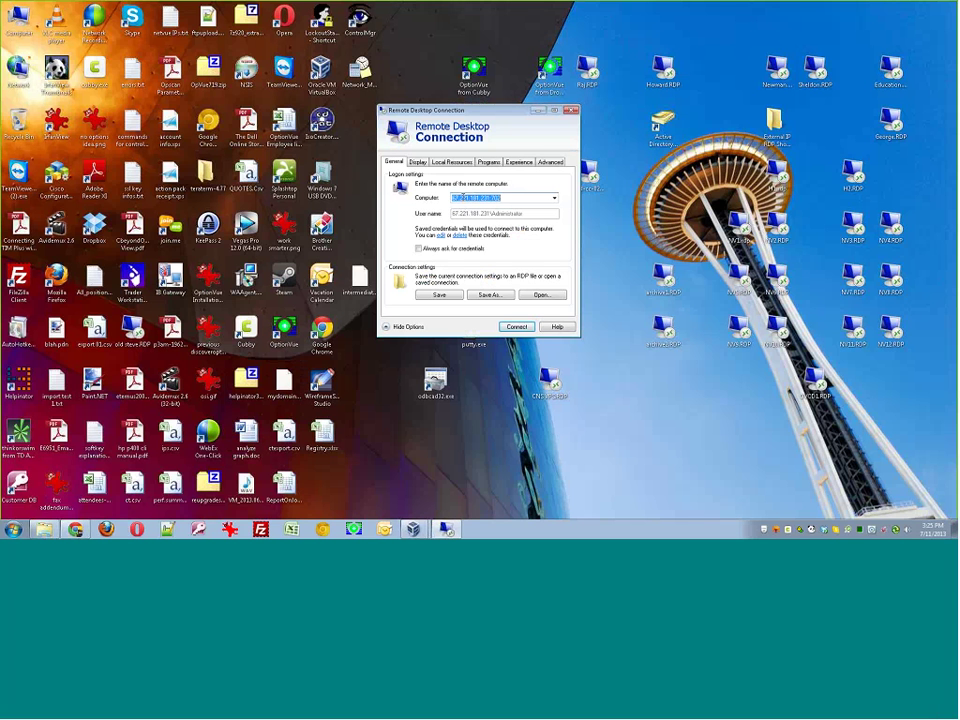
click(463, 197)
click(418, 162)
click(451, 162)
click(489, 162)
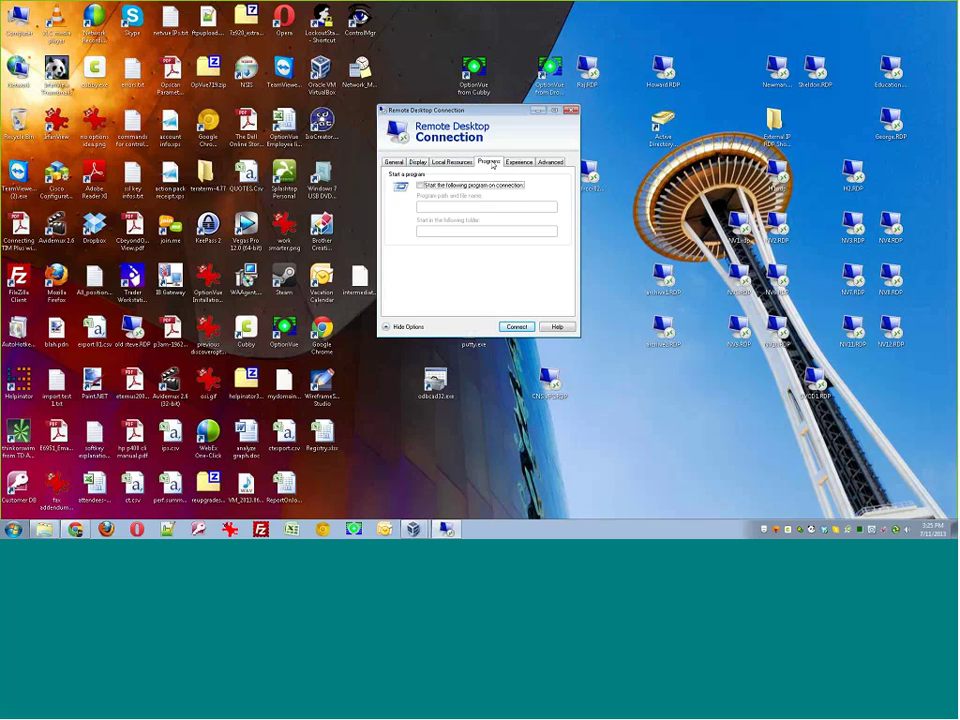
click(551, 162)
click(519, 162)
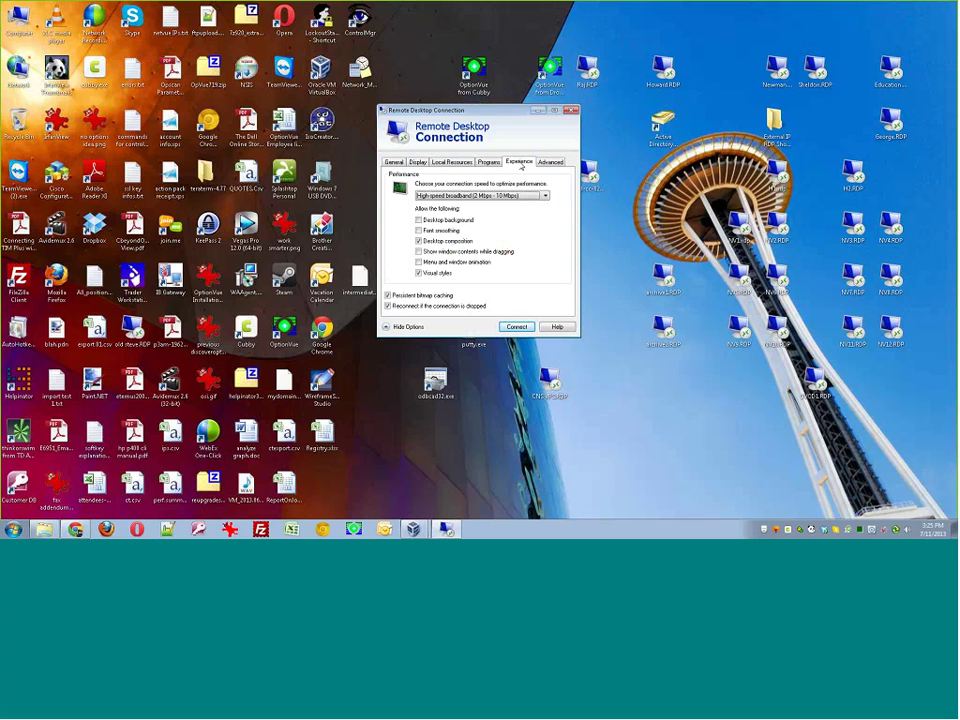
click(551, 162)
click(519, 162)
click(489, 162)
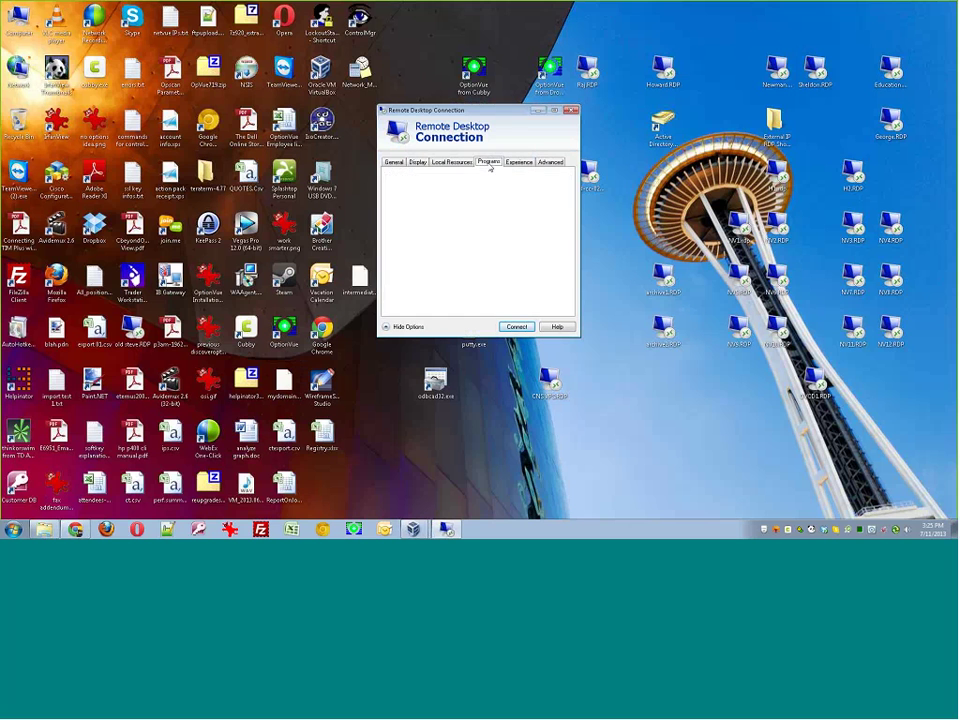
click(455, 162)
click(420, 162)
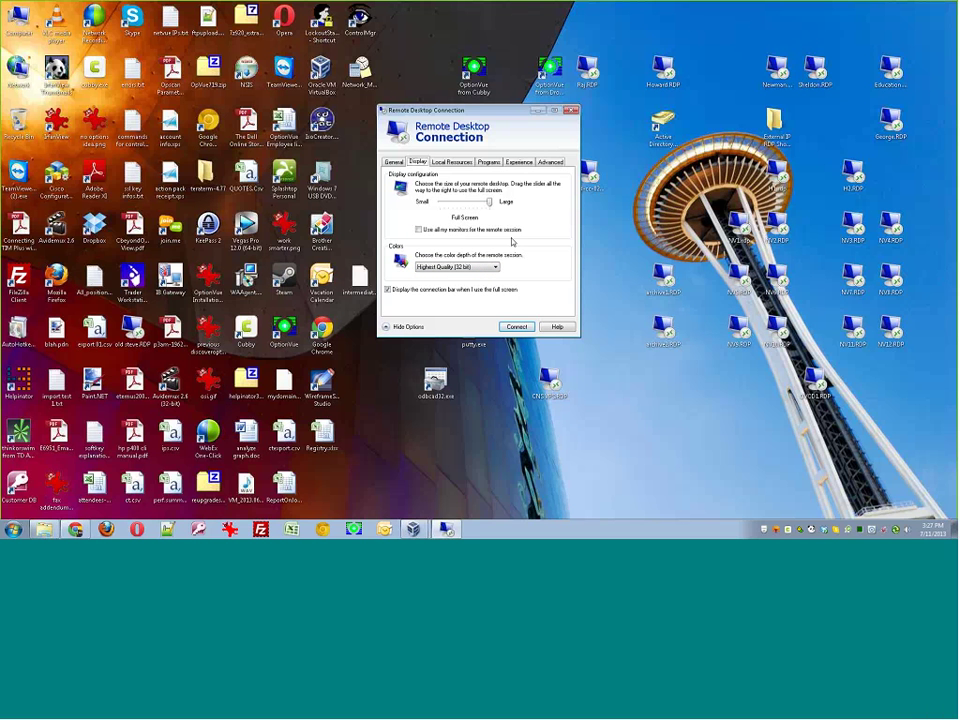
Set the connection's remote audio playback to Do not play in the Local Resources settings.
click(445, 160)
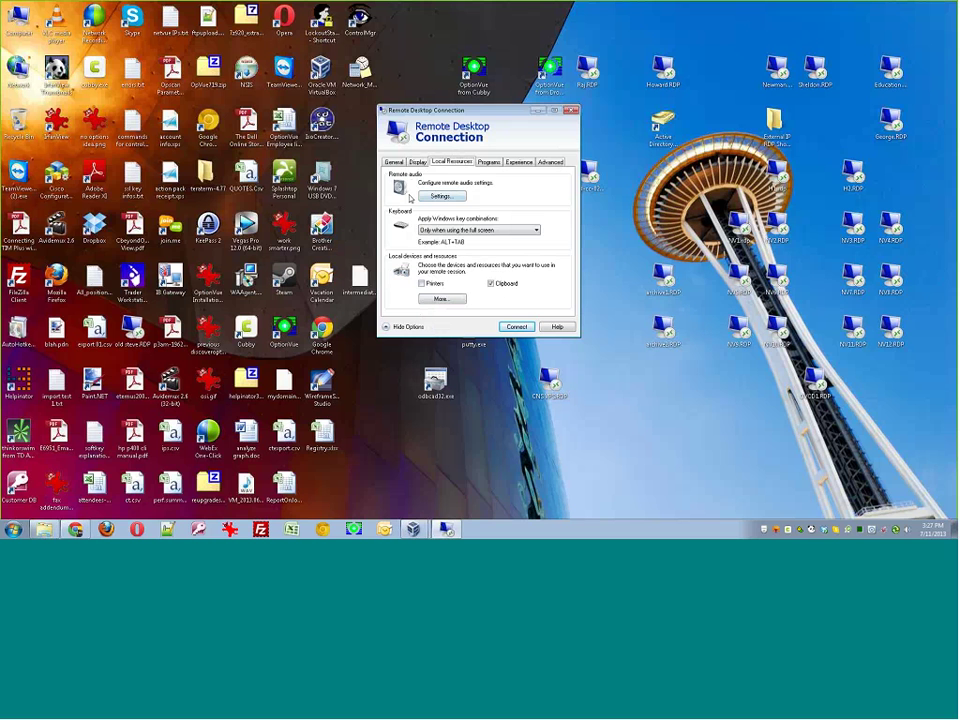
click(438, 197)
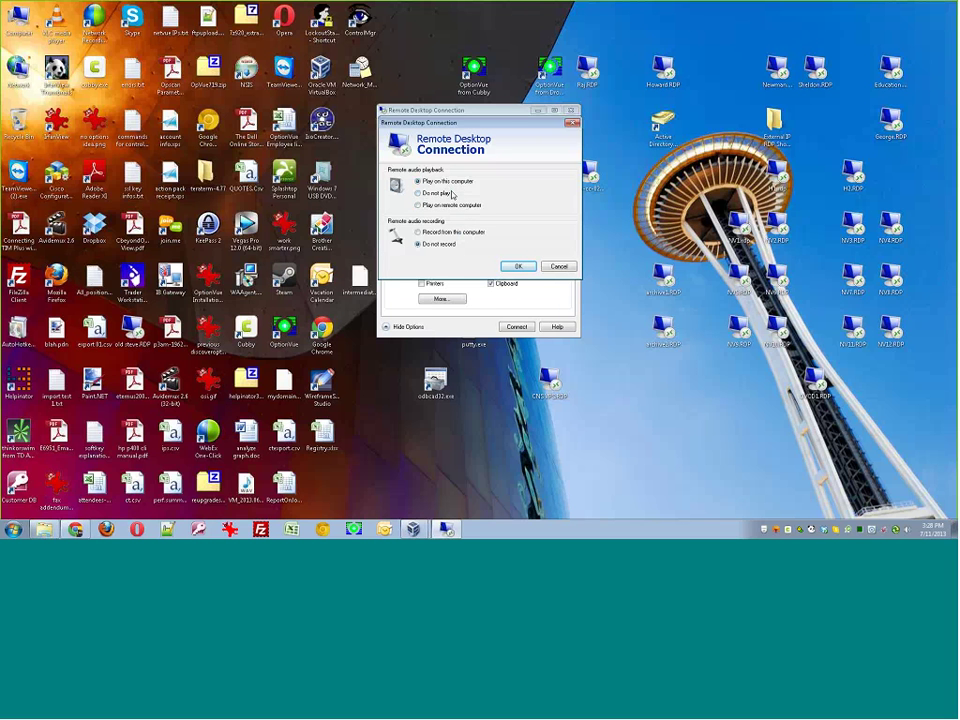
click(437, 193)
click(516, 266)
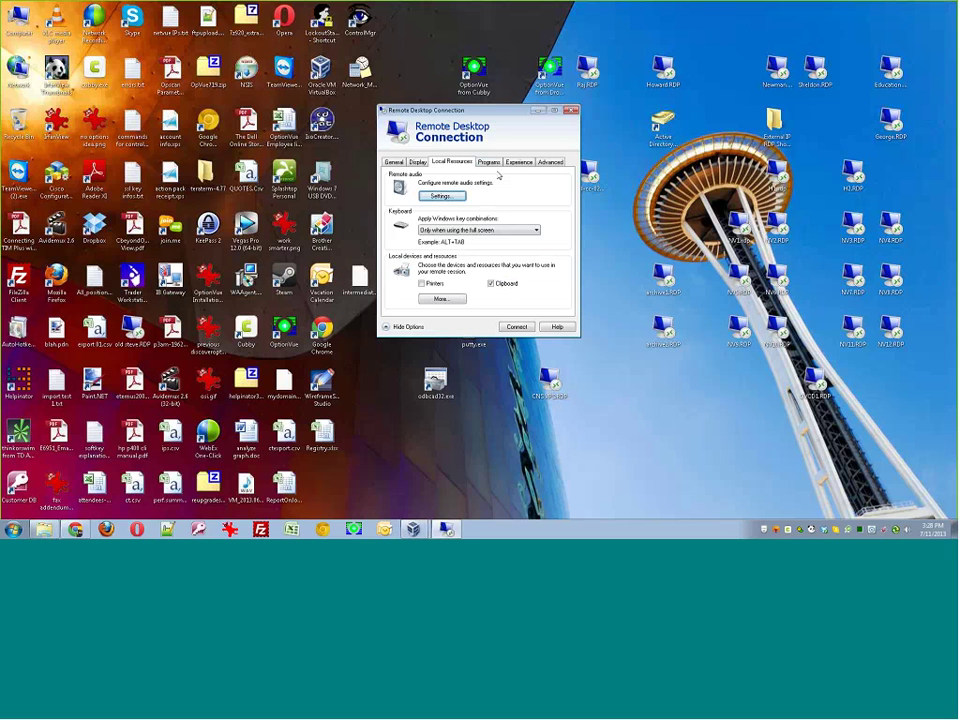
Examine the connection's Programs, Experience and Advanced settings, and return to the General logon settings.
click(496, 163)
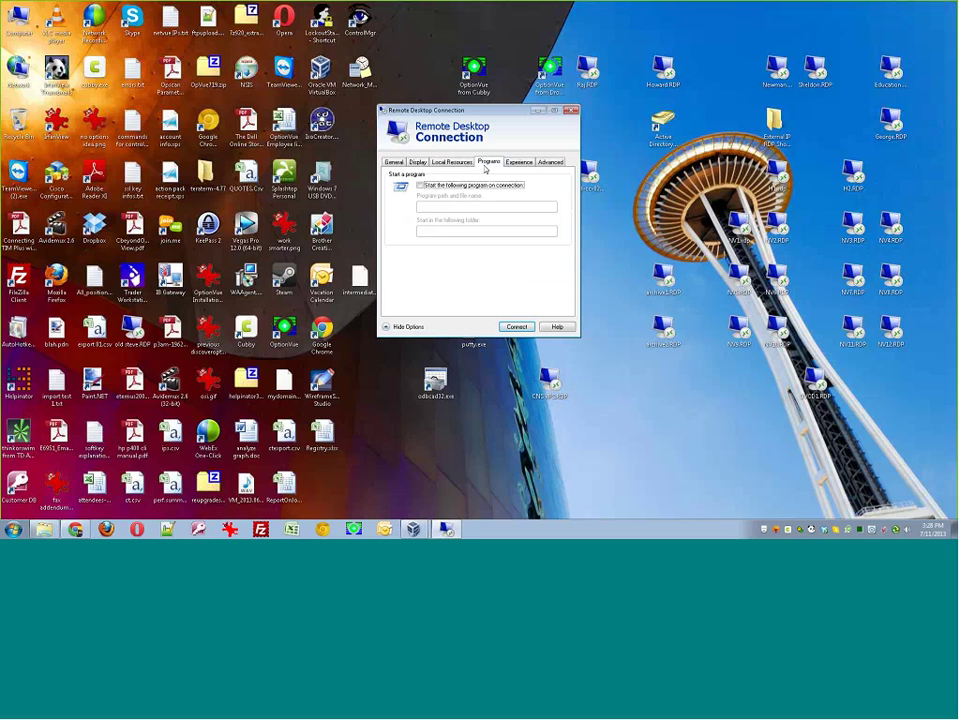
click(470, 164)
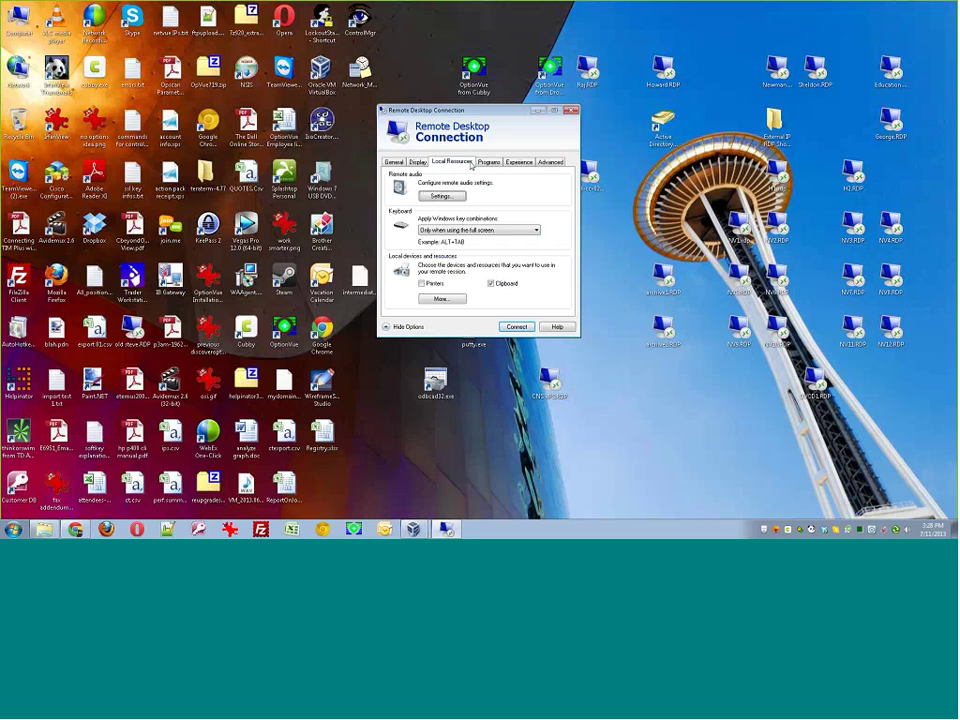
click(490, 162)
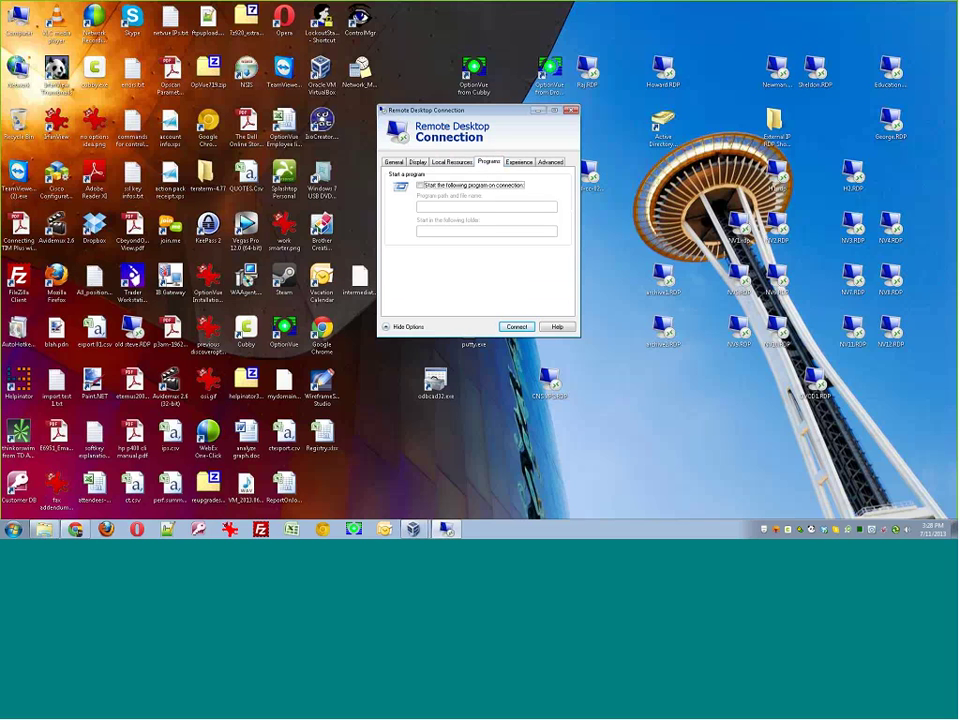
click(460, 164)
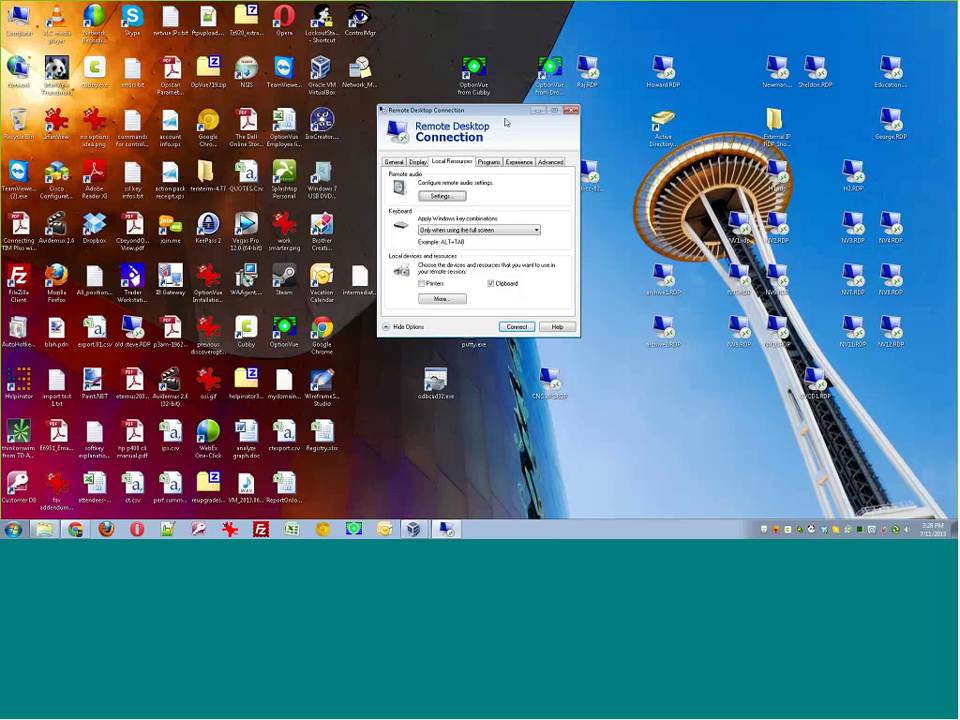
click(489, 161)
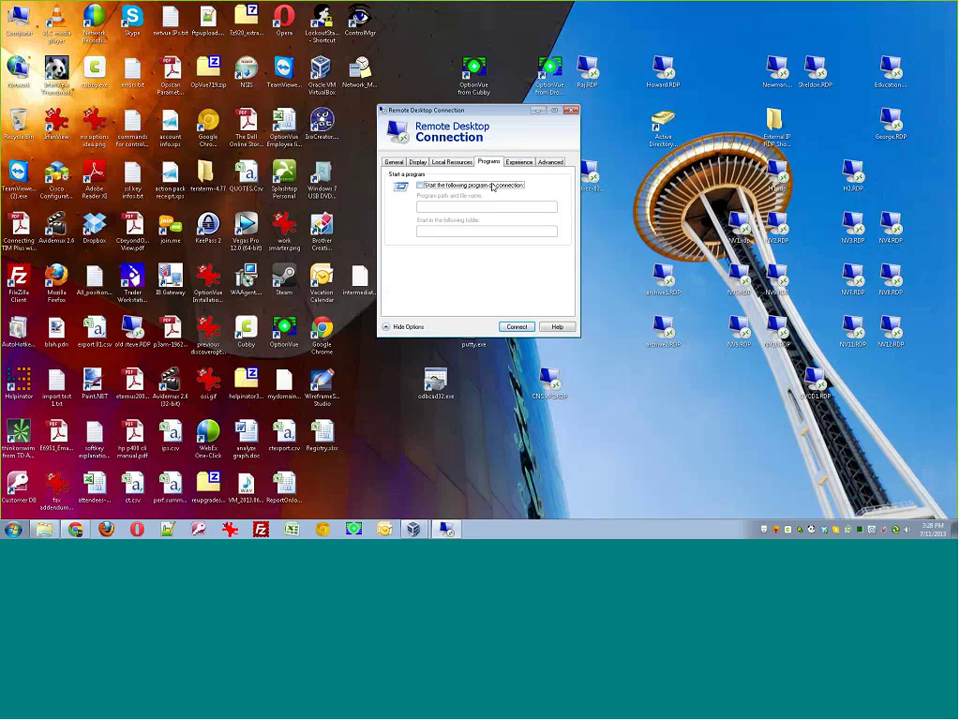
click(520, 162)
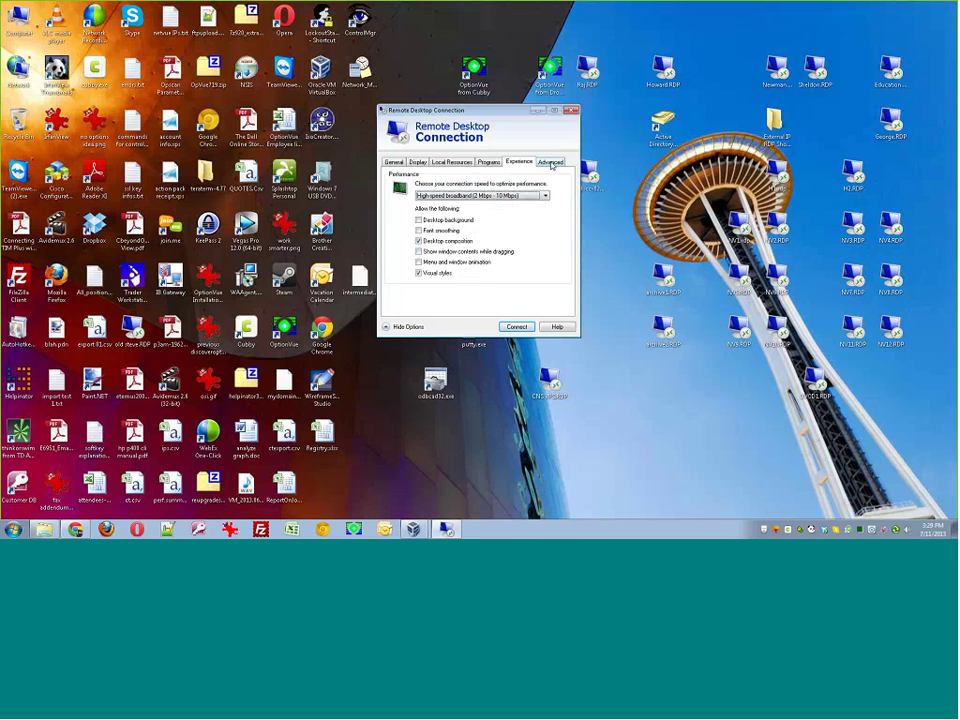
click(550, 163)
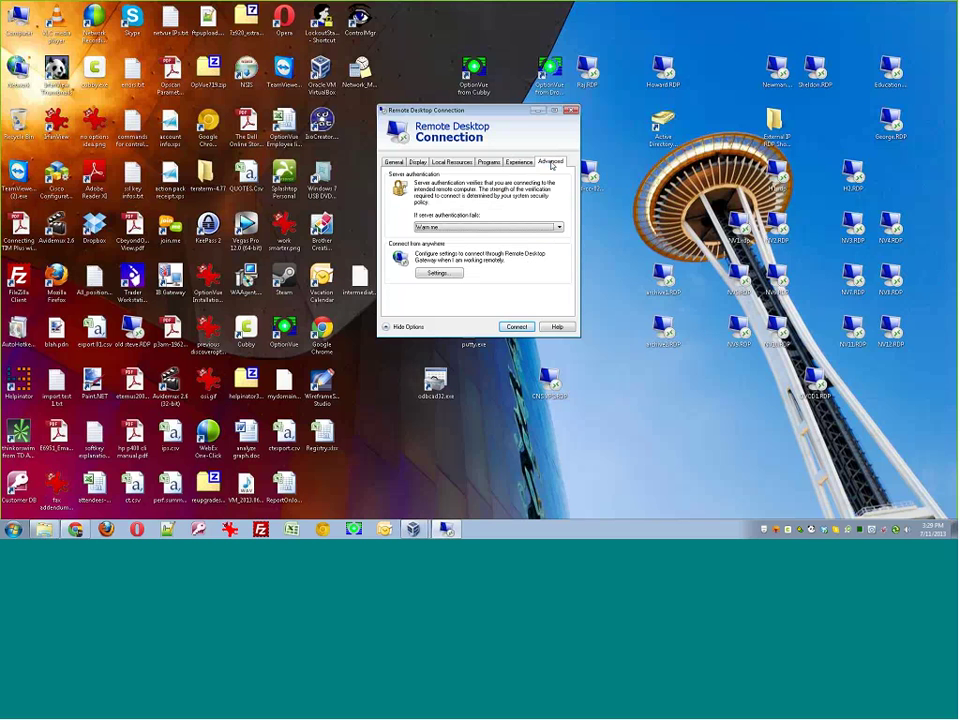
click(392, 163)
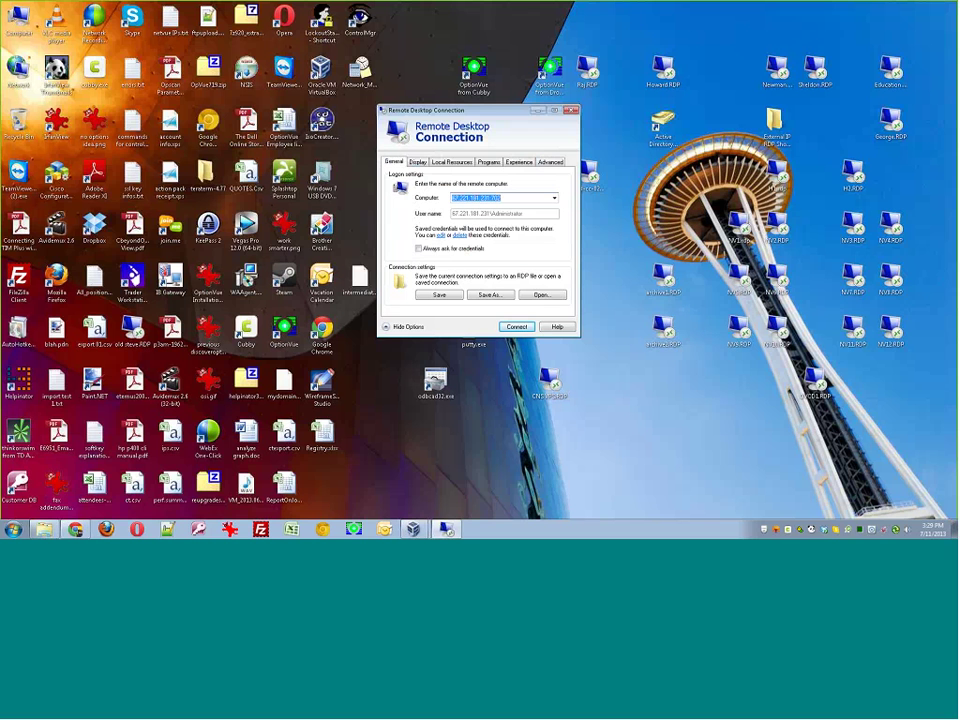
Try to connect to the VPS from the connection settings, close them, and retry from the CNSVPS.RDP desktop shortcut.
click(516, 327)
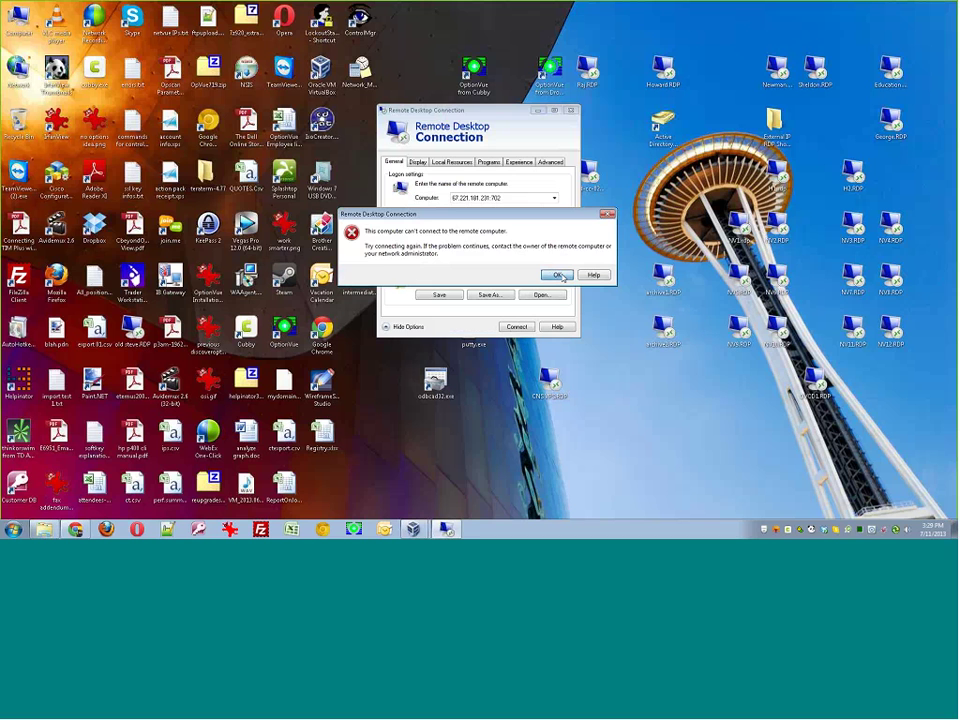
click(558, 275)
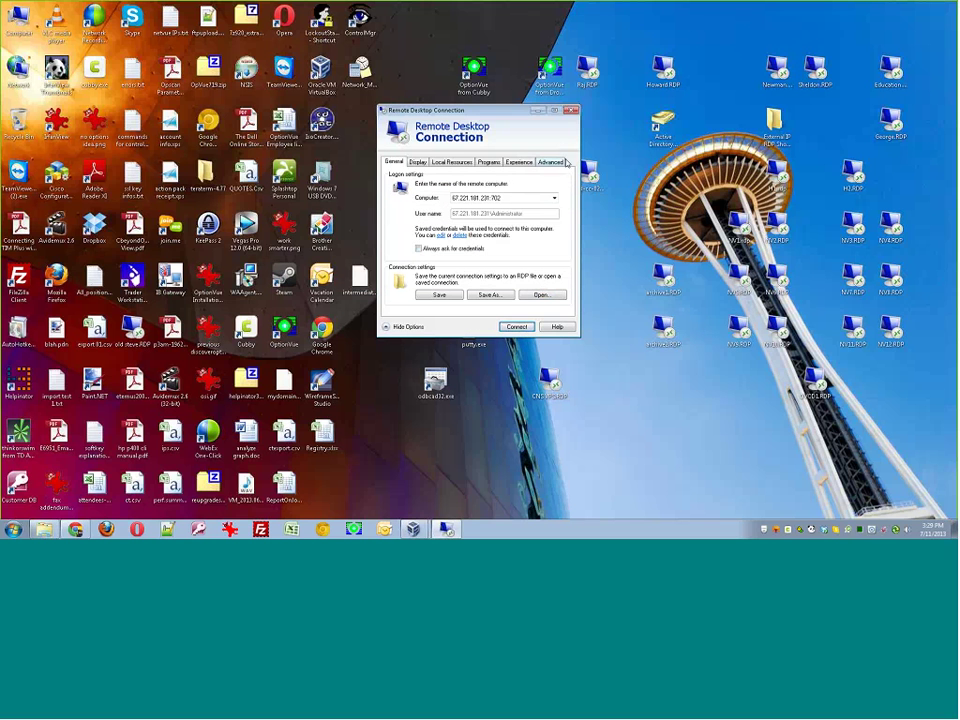
click(570, 110)
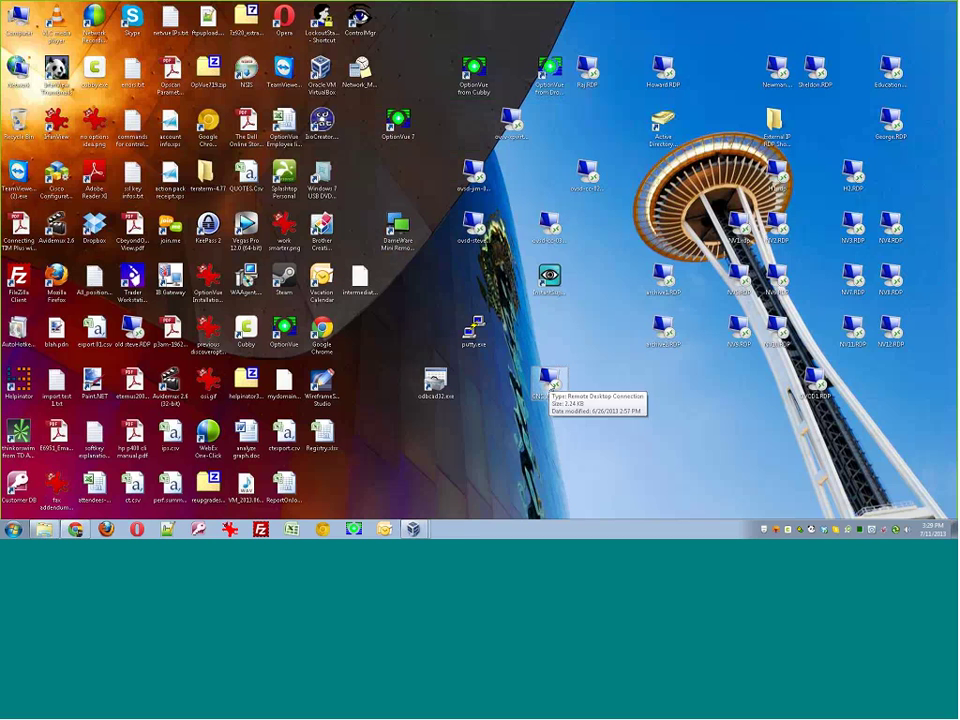
click(551, 382)
double_click(551, 383)
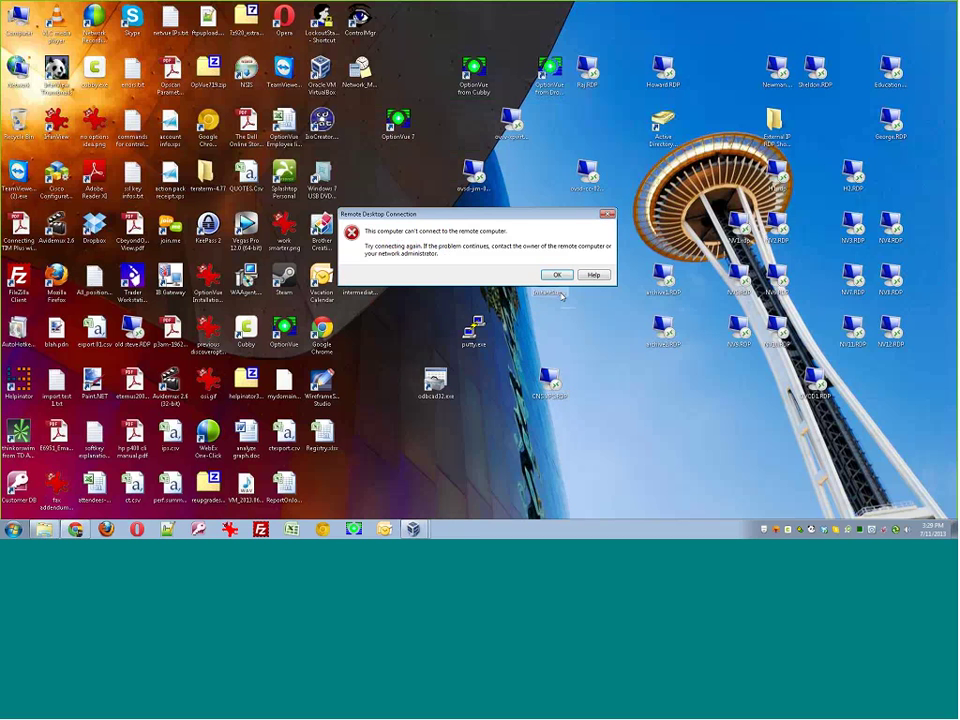
click(564, 274)
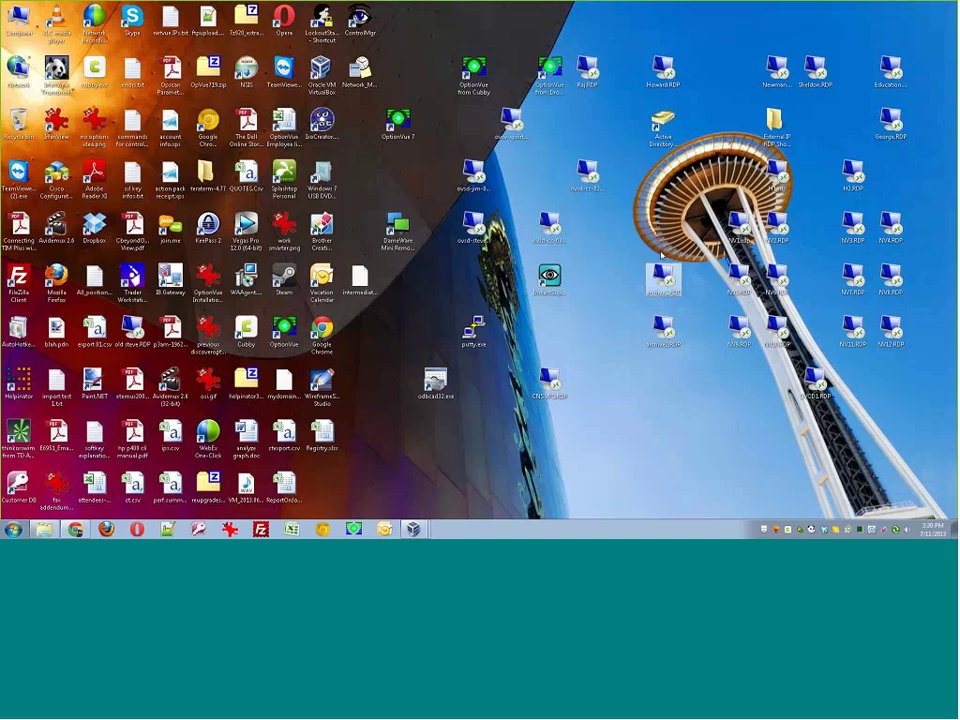
Connect to the Archive 1 server with the archive1.RDP desktop shortcut.
click(661, 258)
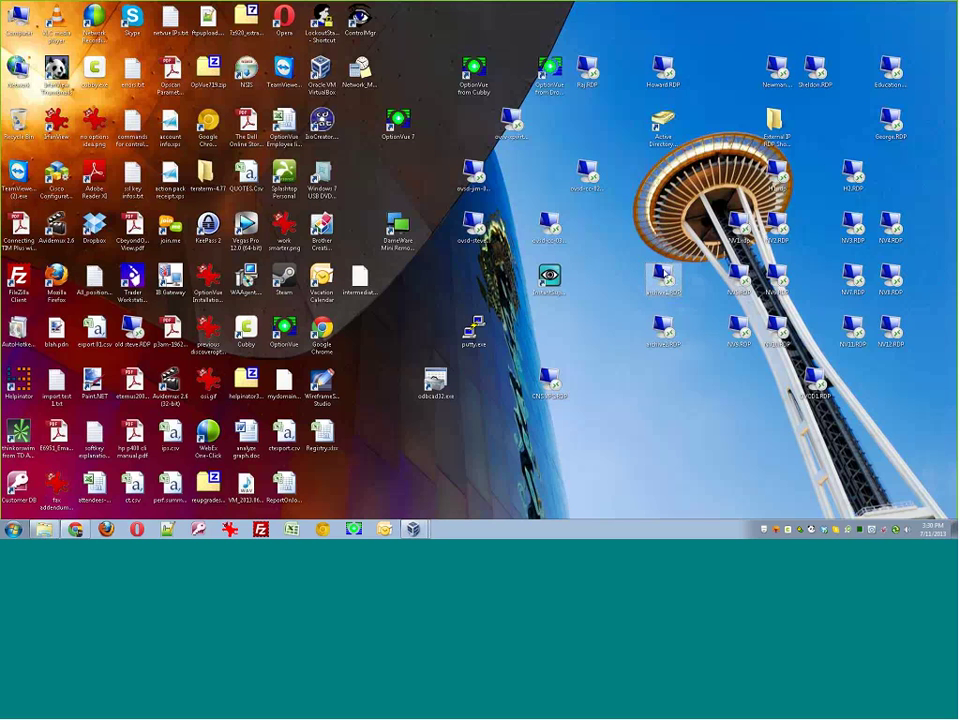
double_click(665, 277)
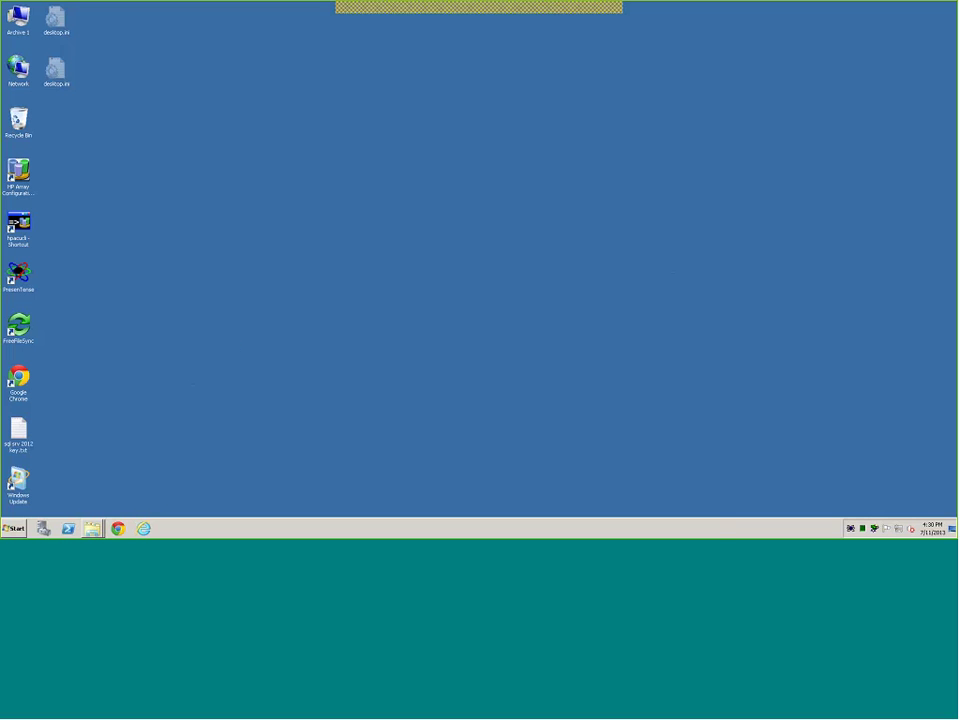
right_click(24, 530)
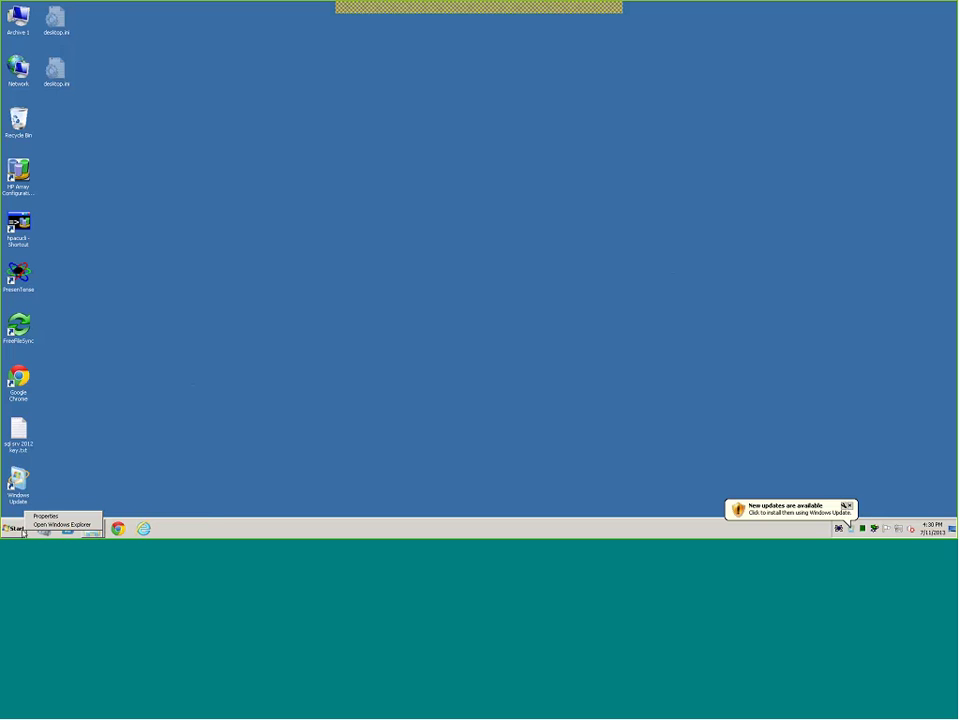
click(22, 530)
key(Escape)
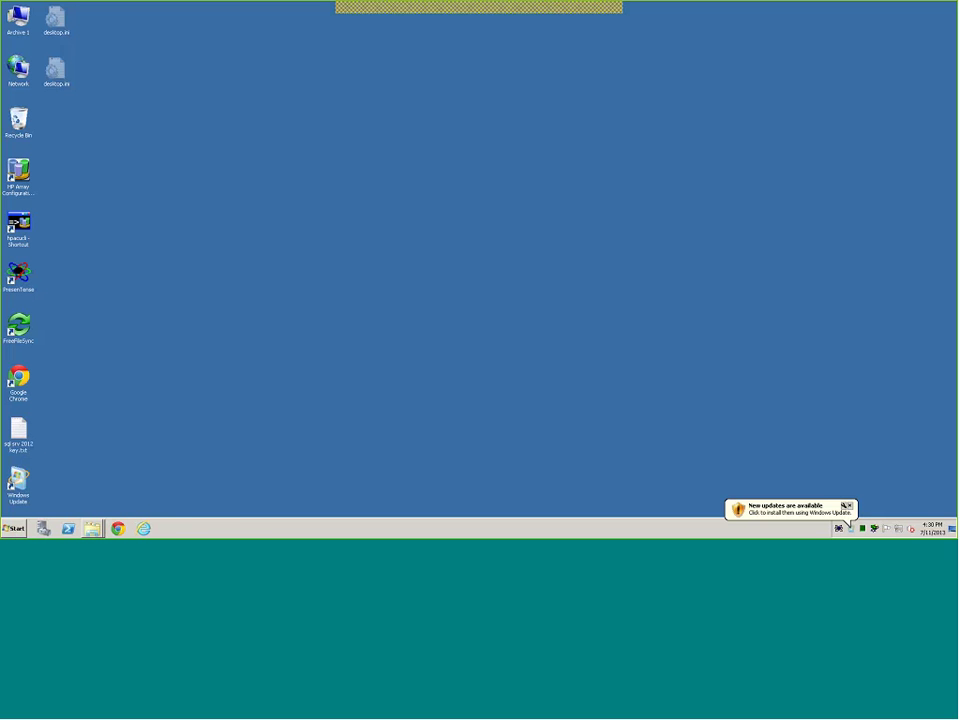
View the drives of the Archive 1 computer and close the window.
double_click(17, 17)
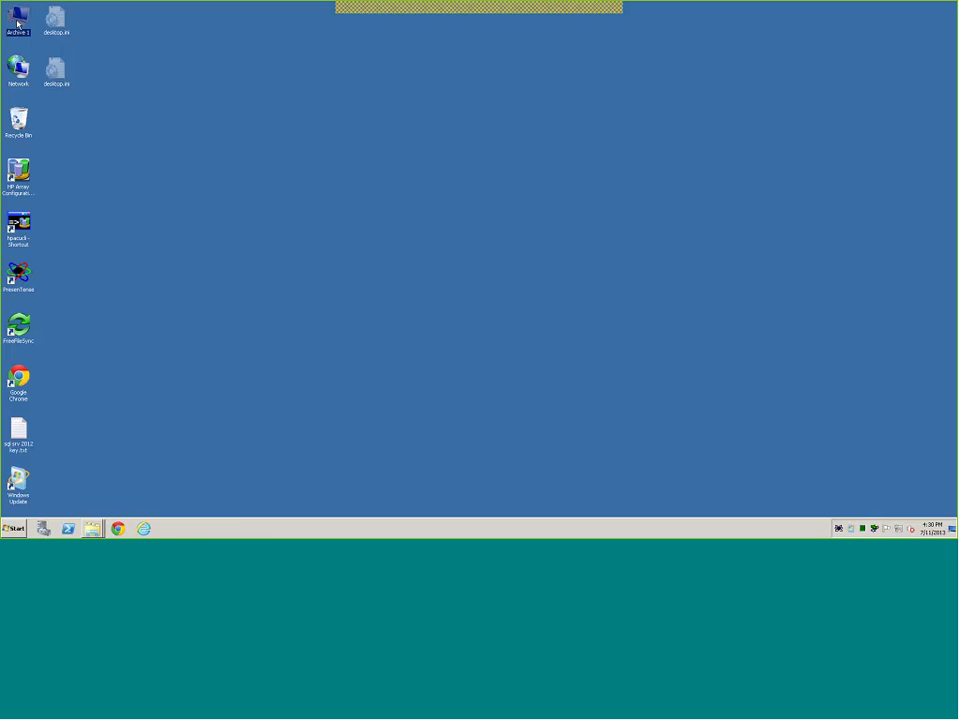
double_click(310, 191)
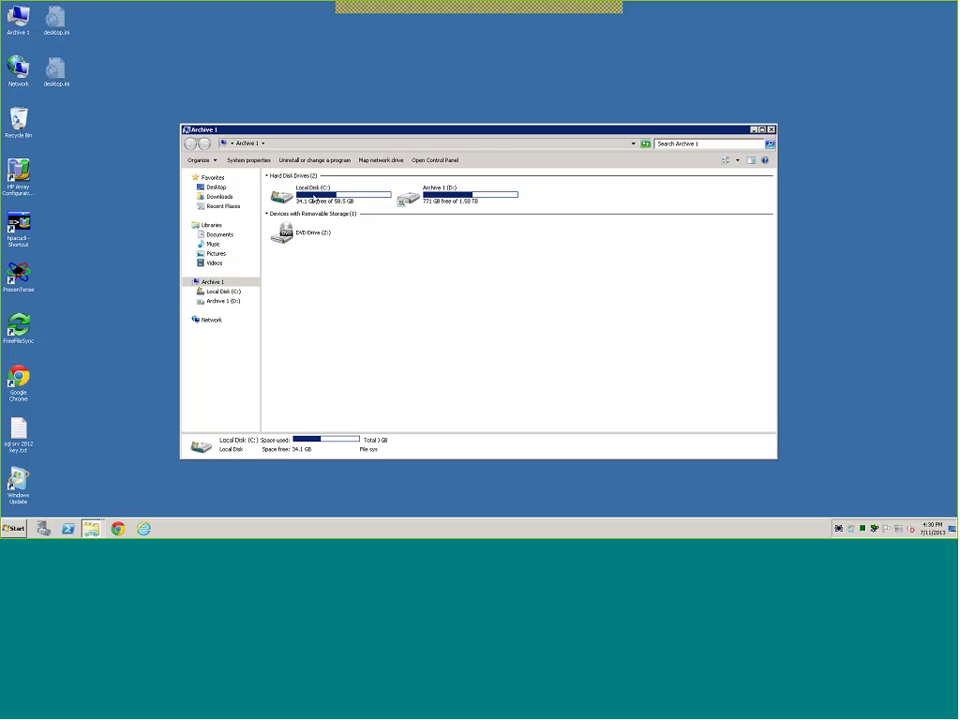
click(773, 130)
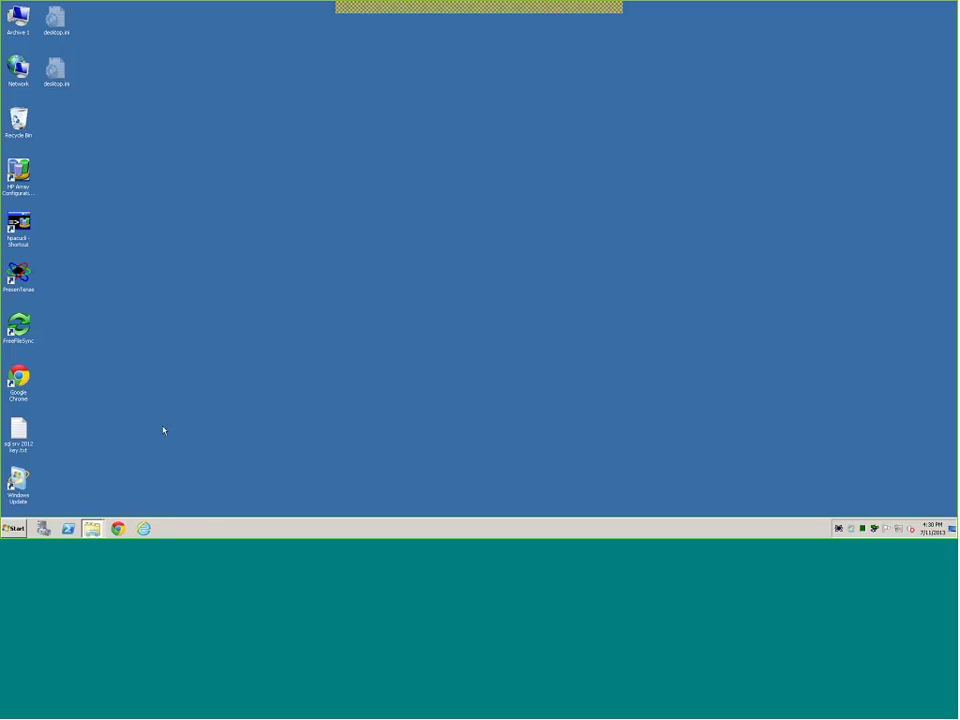
key(super+r)
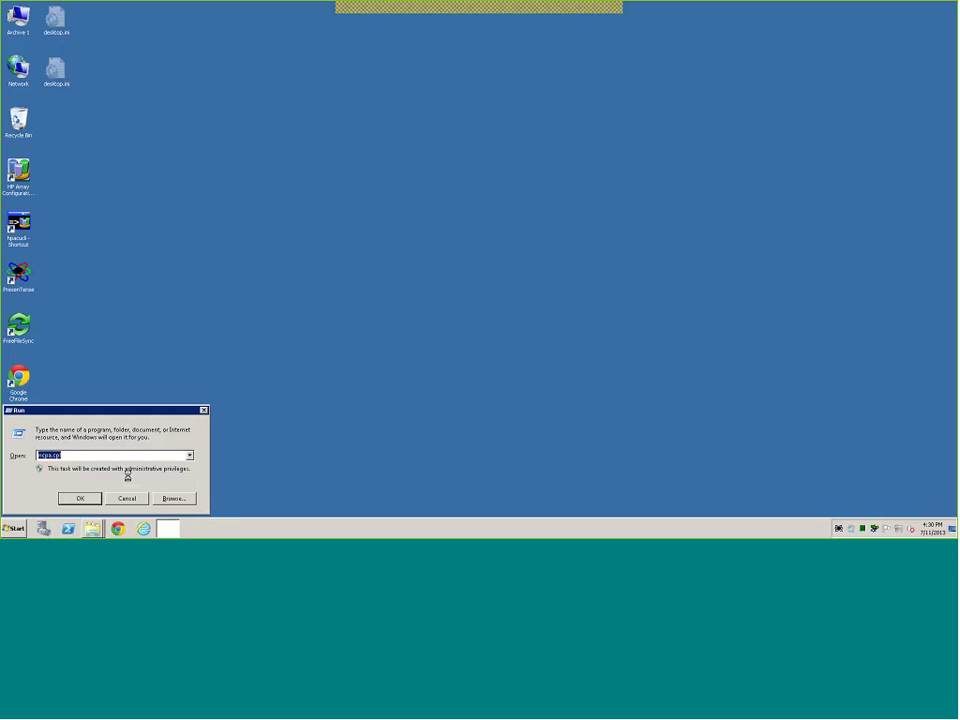
click(127, 498)
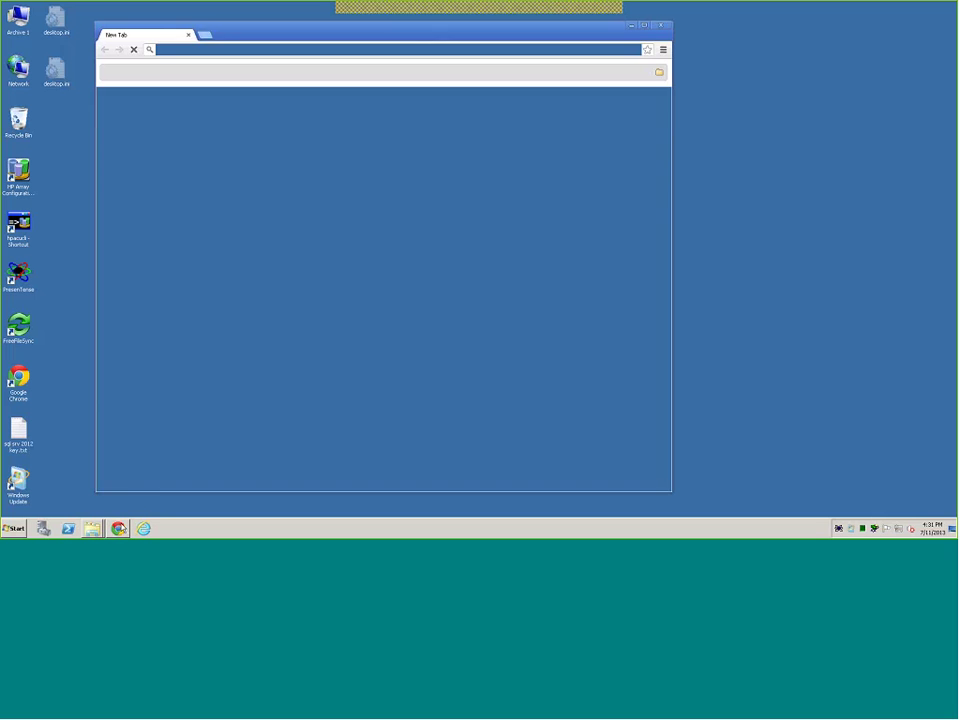
text(www)
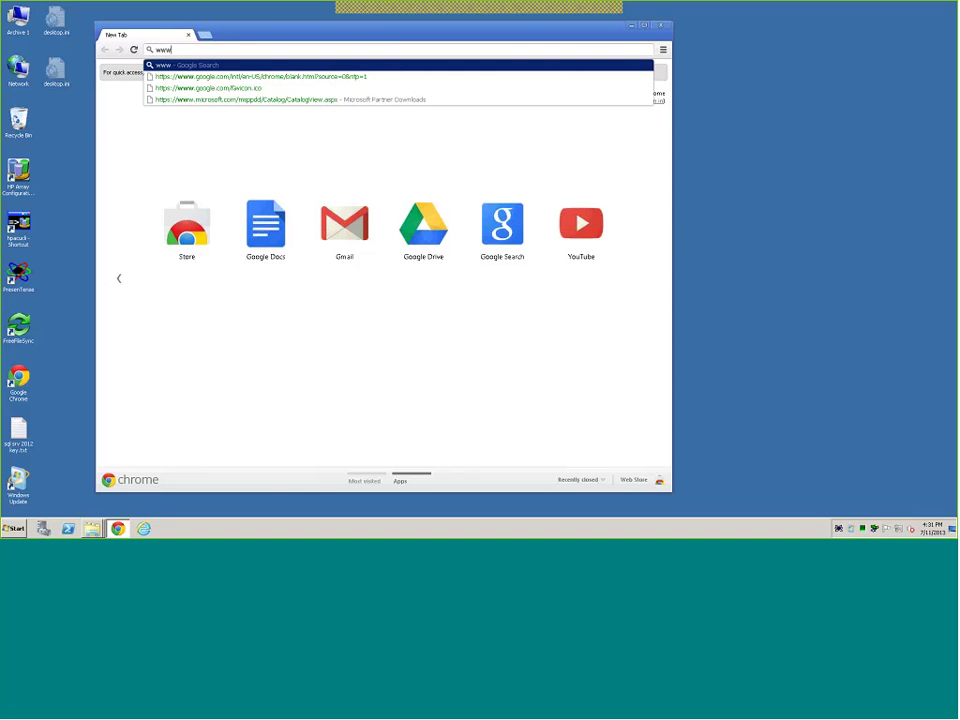
text(.optionvue.info/Op)
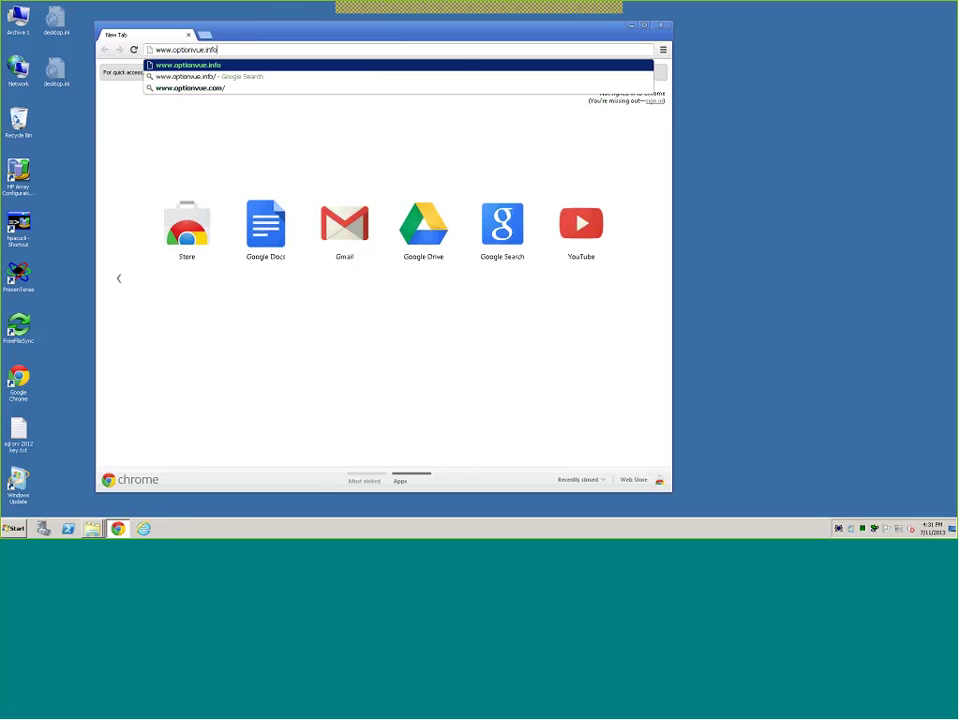
text(Vue720.zip)
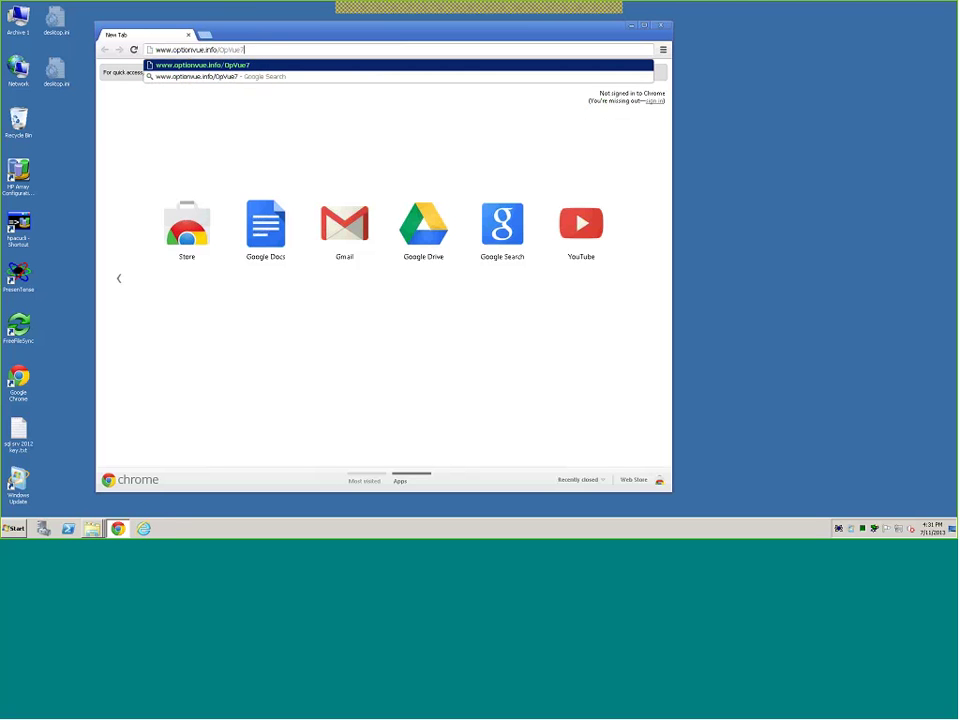
key(Return)
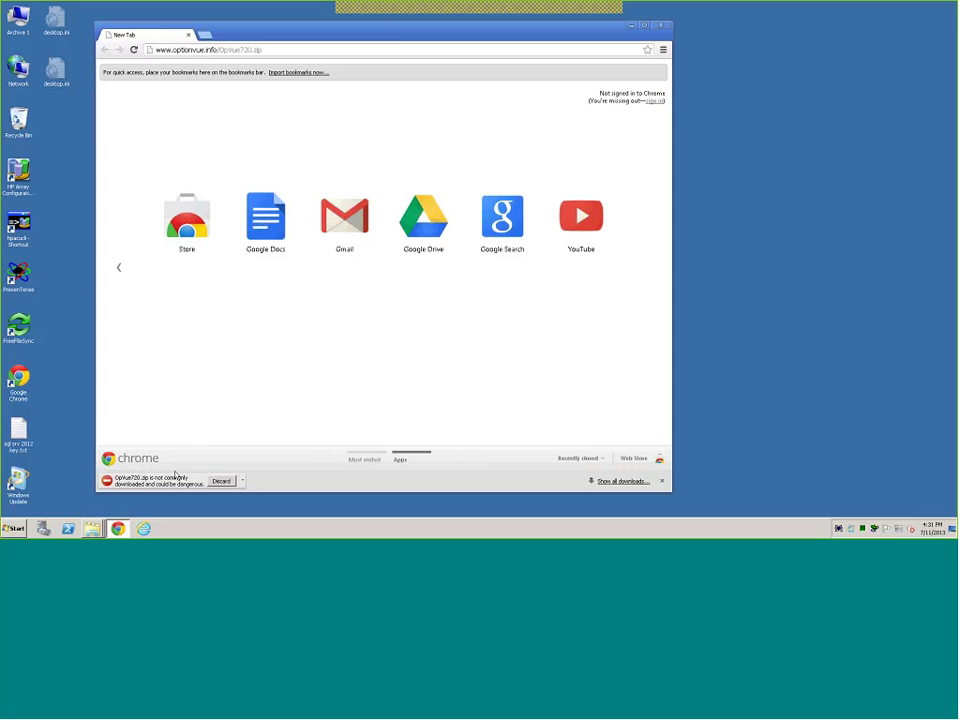
Keep the flagged OpVue720.zip download and open the archive from Chrome's downloads list.
click(242, 481)
click(257, 443)
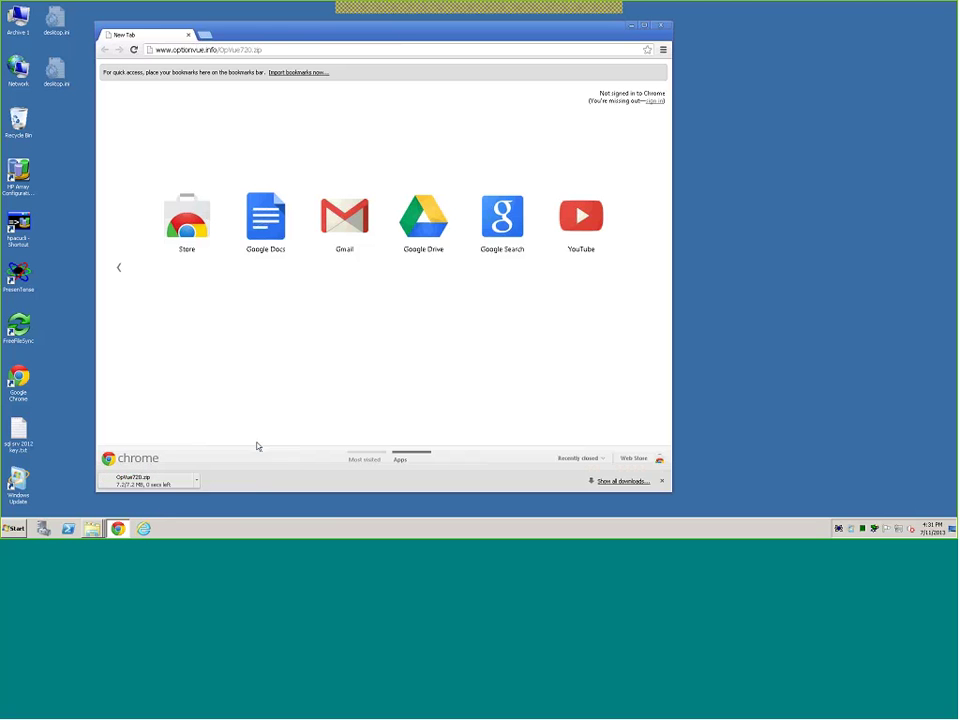
key(ctrl+j)
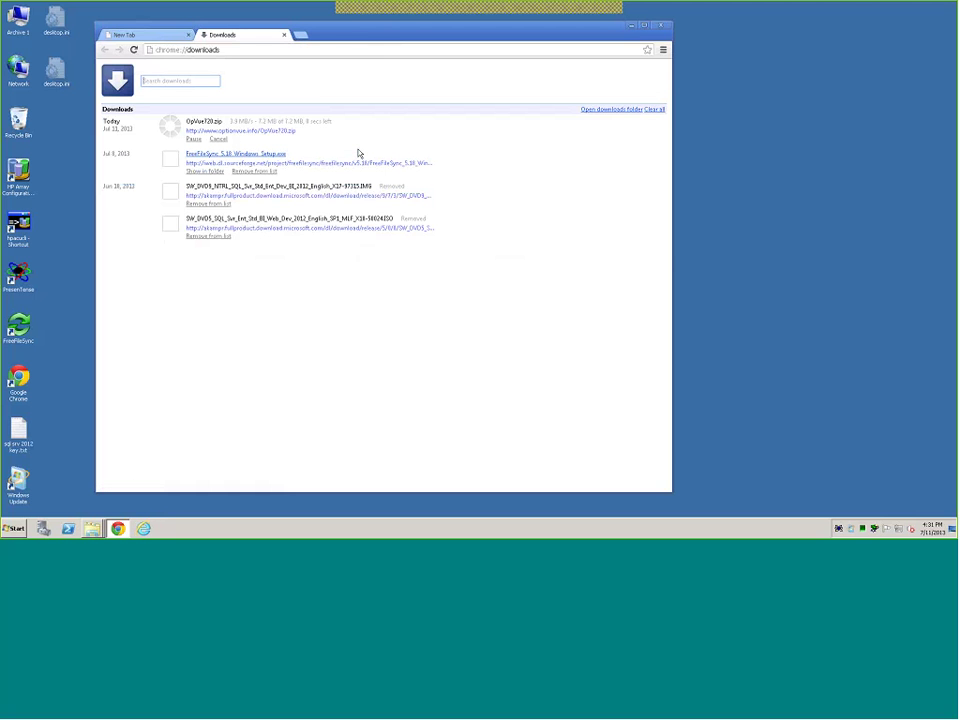
drag(360, 30, 408, 36)
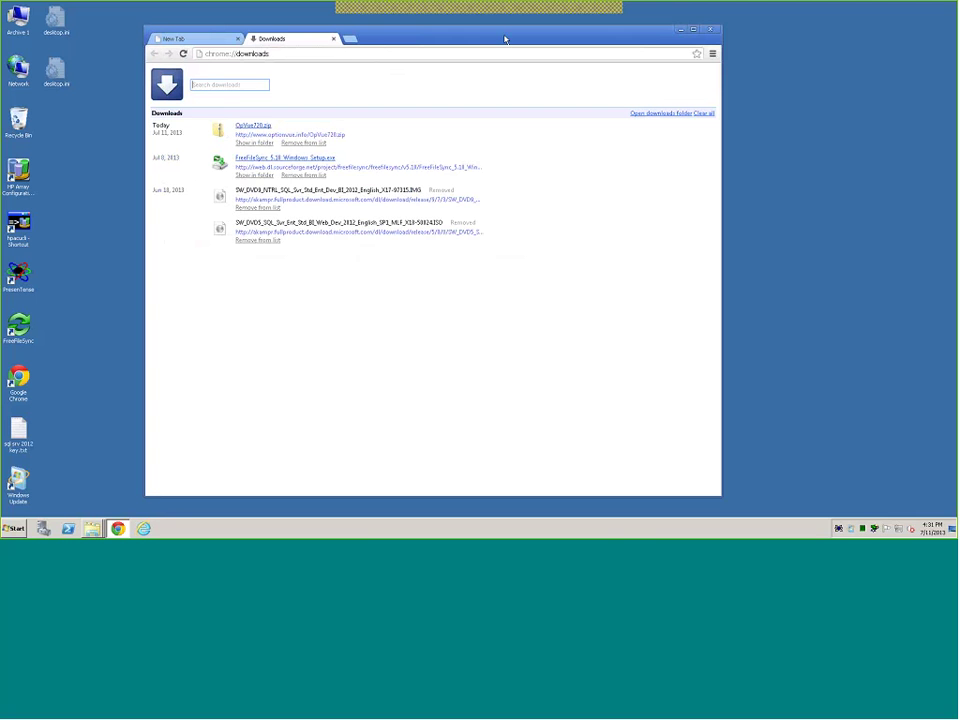
drag(505, 39, 515, 37)
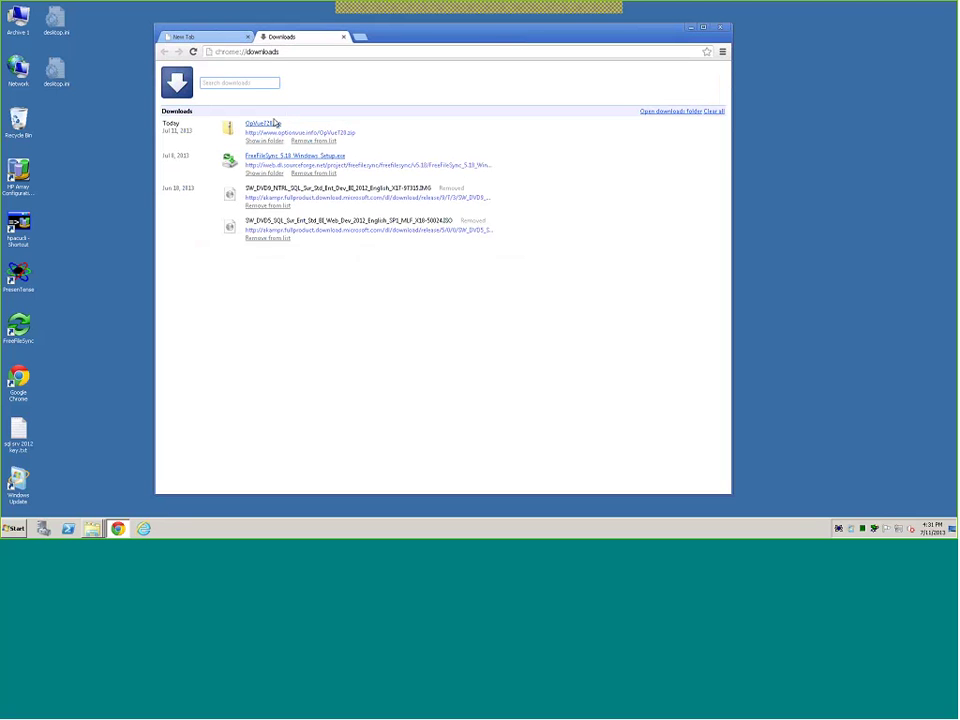
click(272, 123)
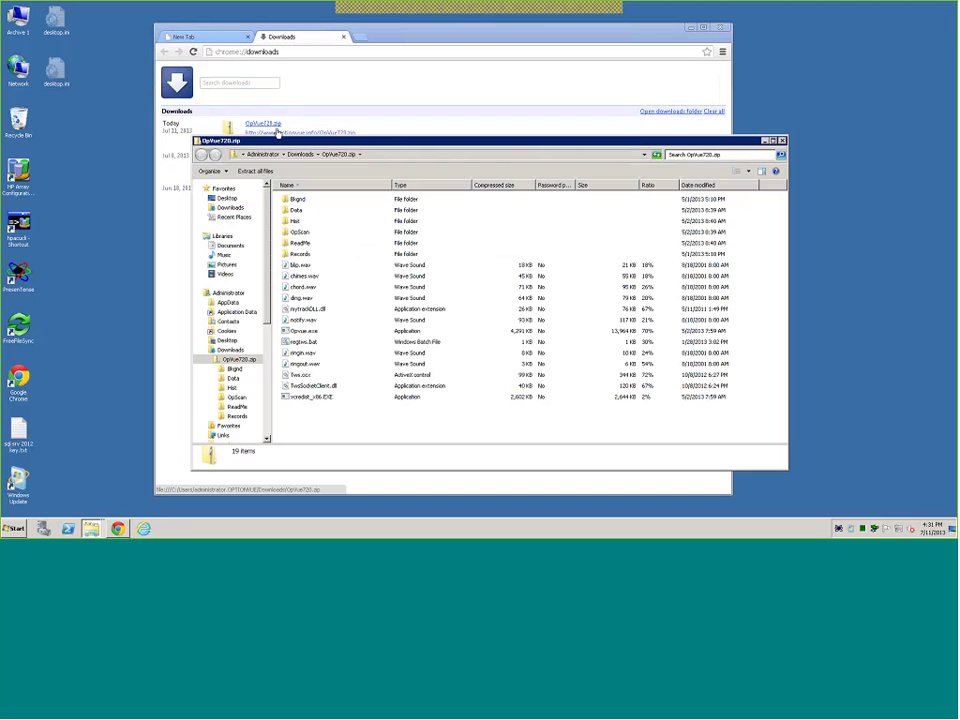
Create a folder named OpVue7 on Local Disk (C:) of Archive 1 and open it.
double_click(18, 18)
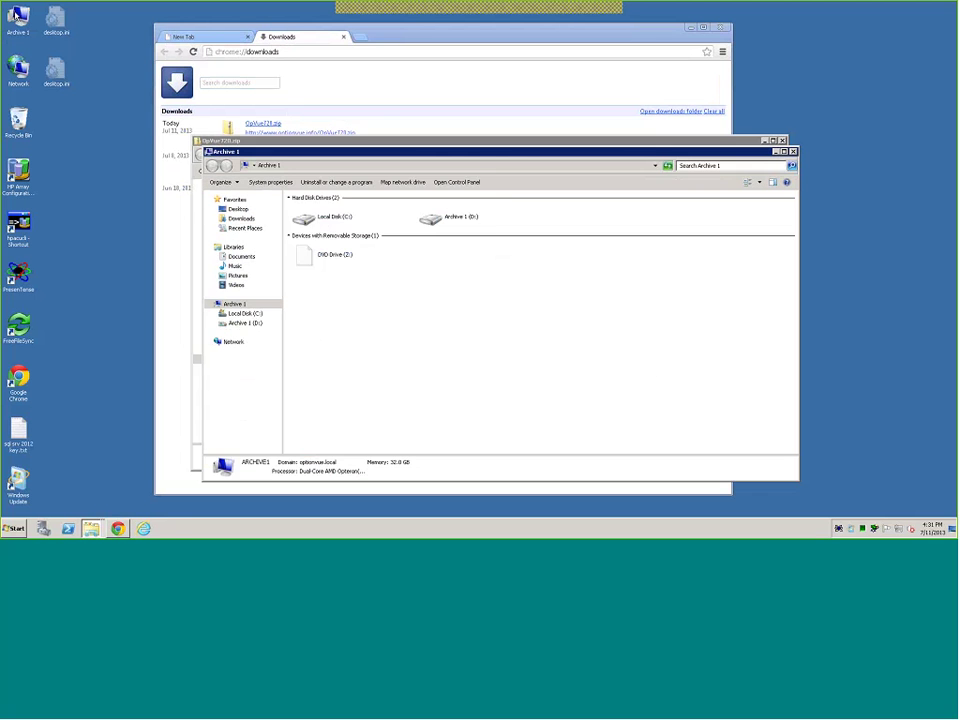
double_click(371, 224)
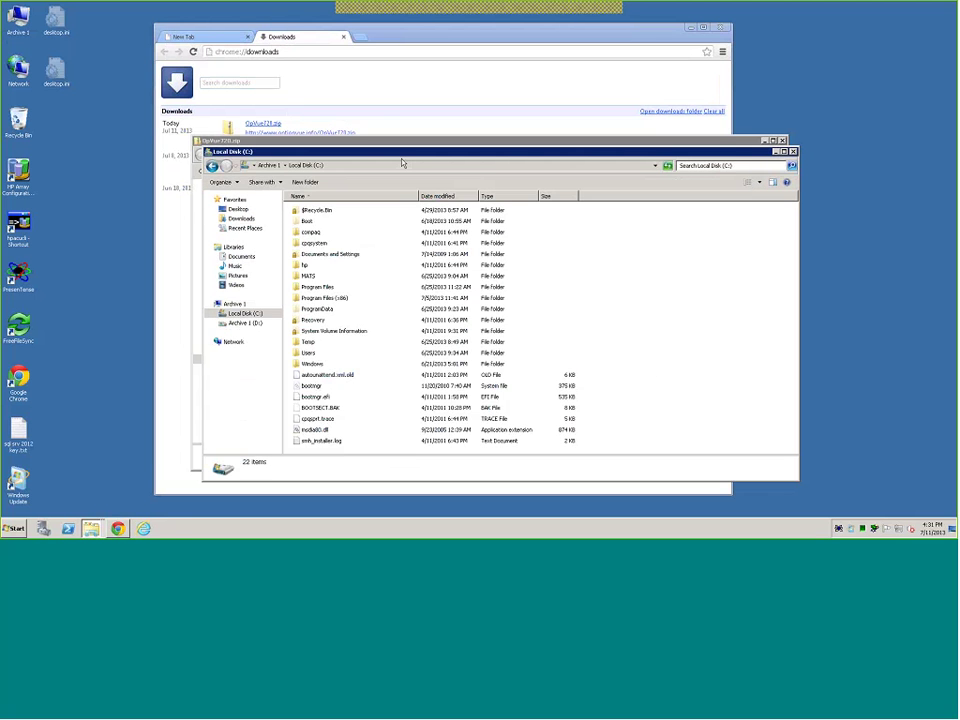
drag(413, 154, 320, 127)
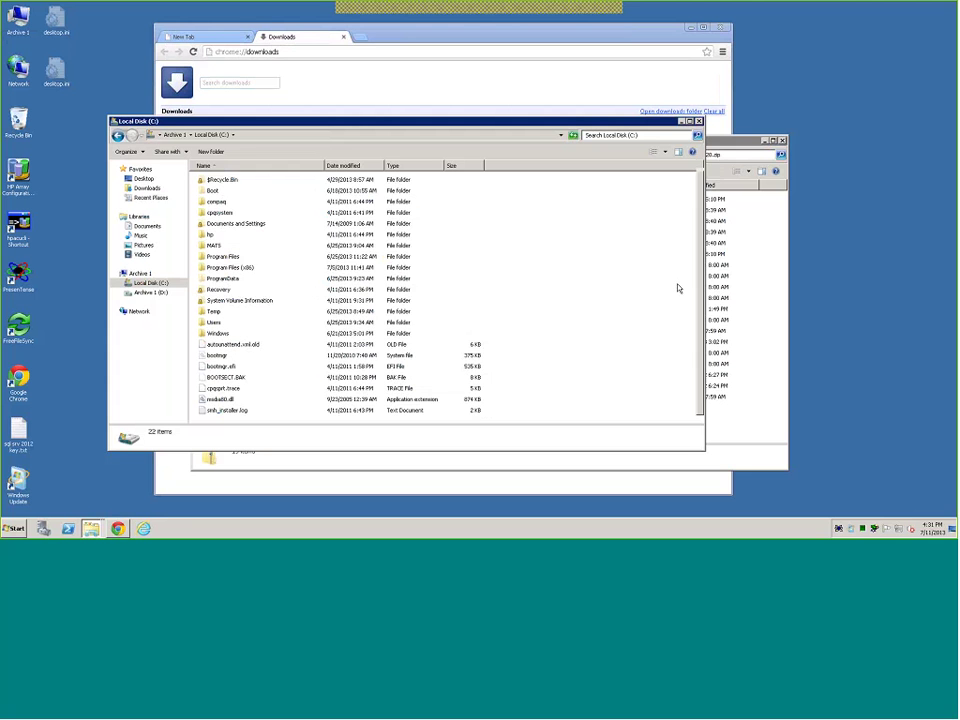
key(ctrl+shift+n)
text(Optus7)
key(Return)
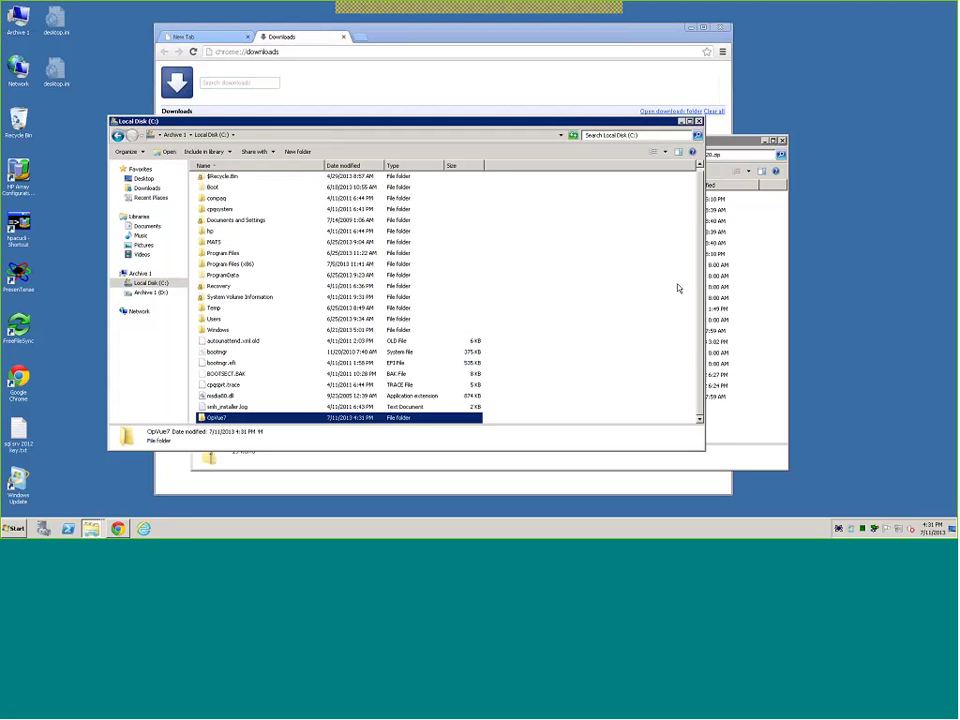
key(Return)
Copy all contents of OpVue720.zip into the C:\OpVue7 folder and close the archive window.
key(alt+Tab)
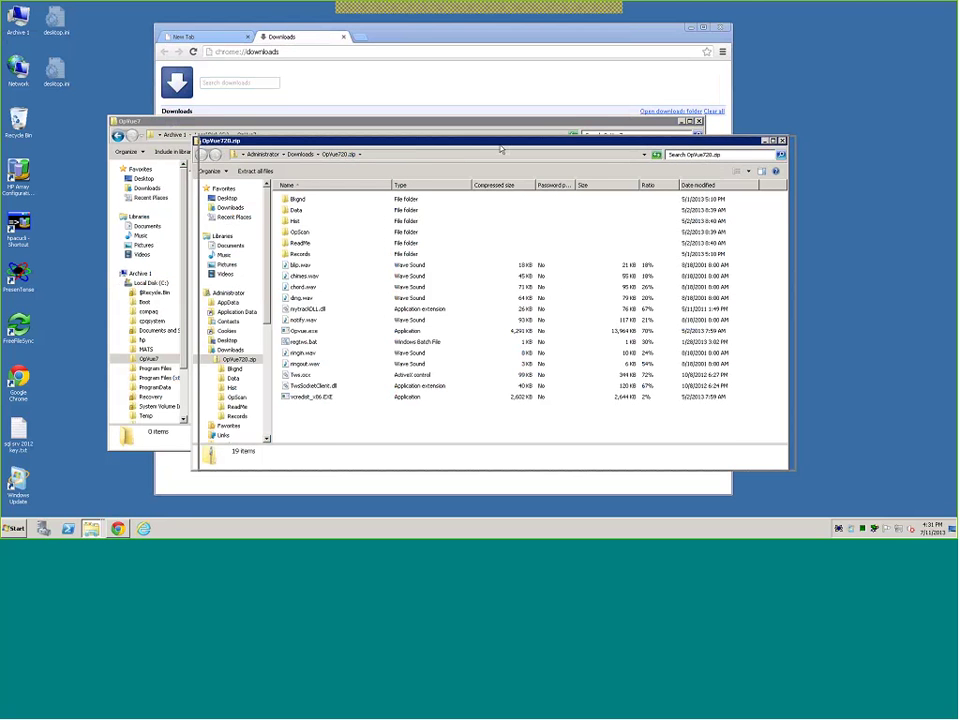
drag(470, 131, 592, 129)
drag(621, 409, 403, 180)
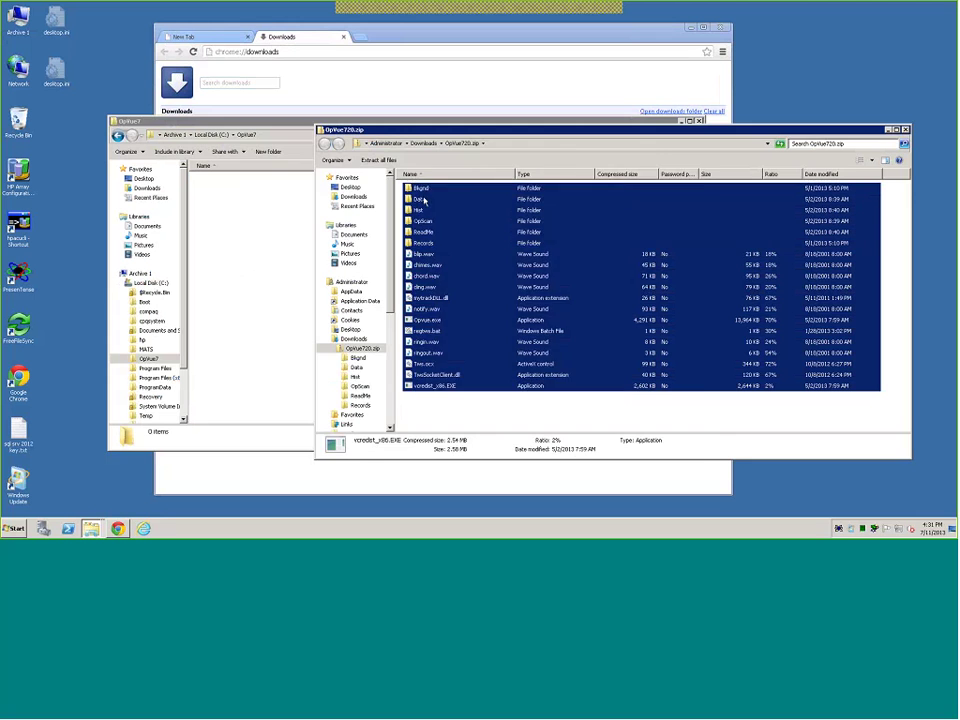
key(alt+Tab)
key(ctrl+v)
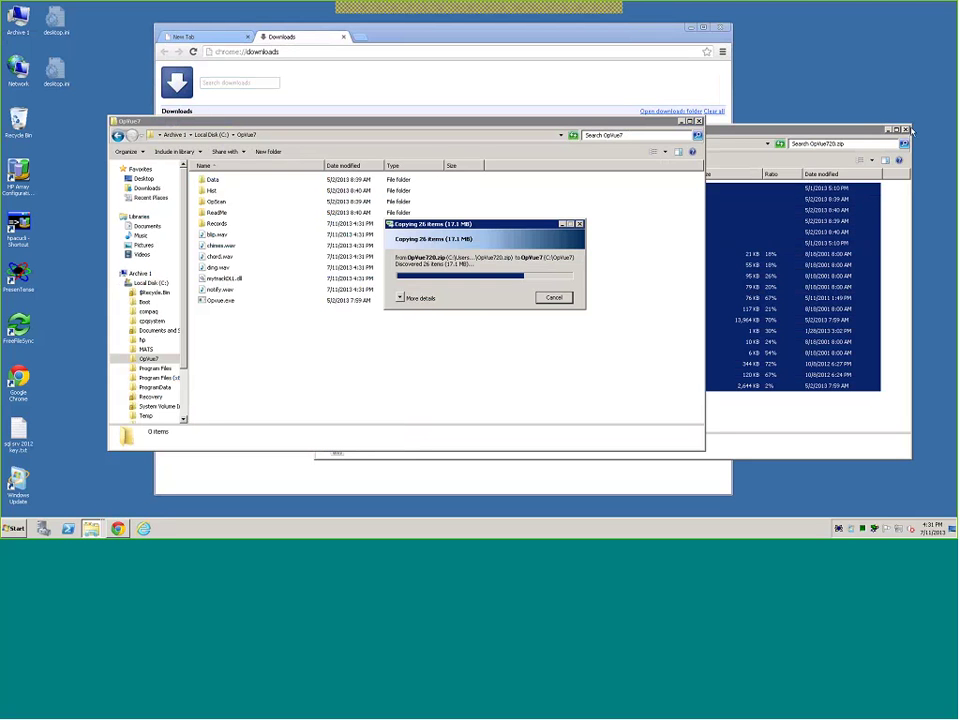
click(906, 130)
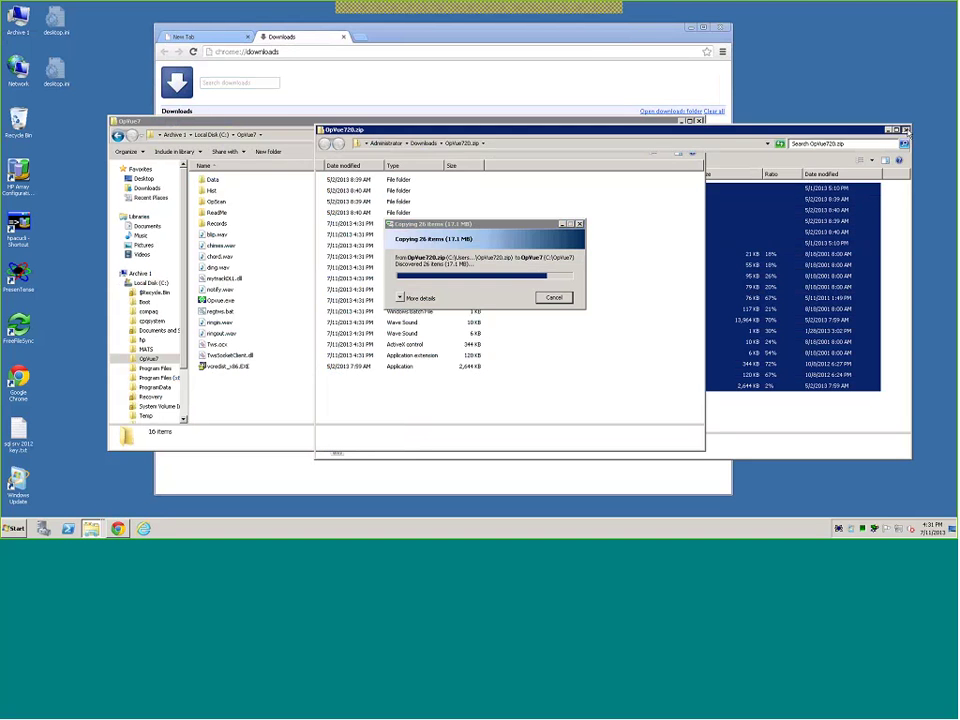
click(407, 298)
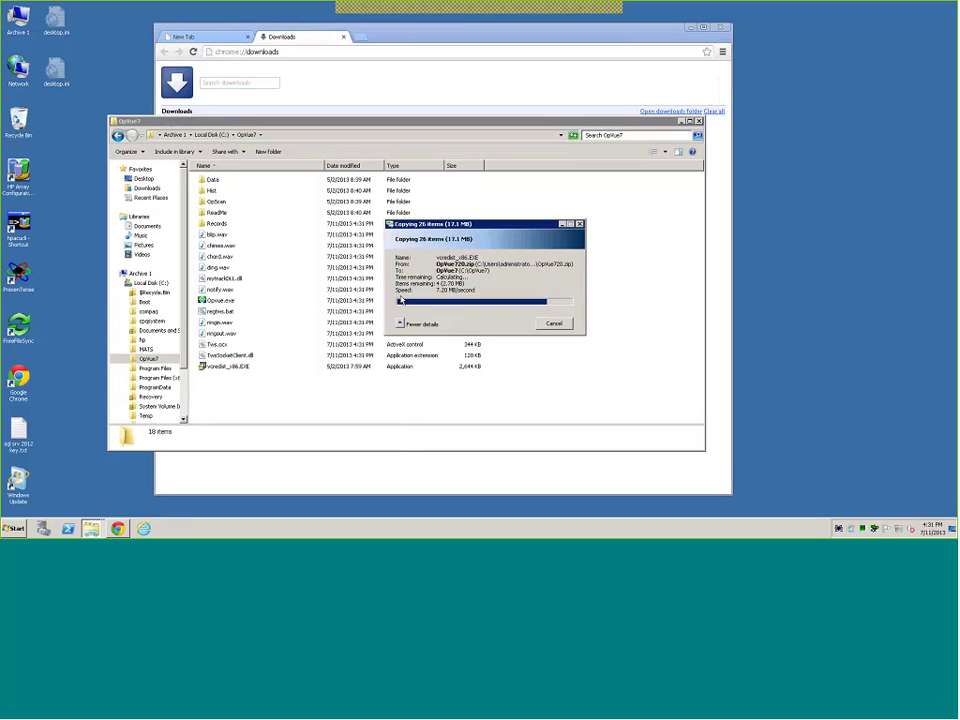
drag(435, 224, 535, 196)
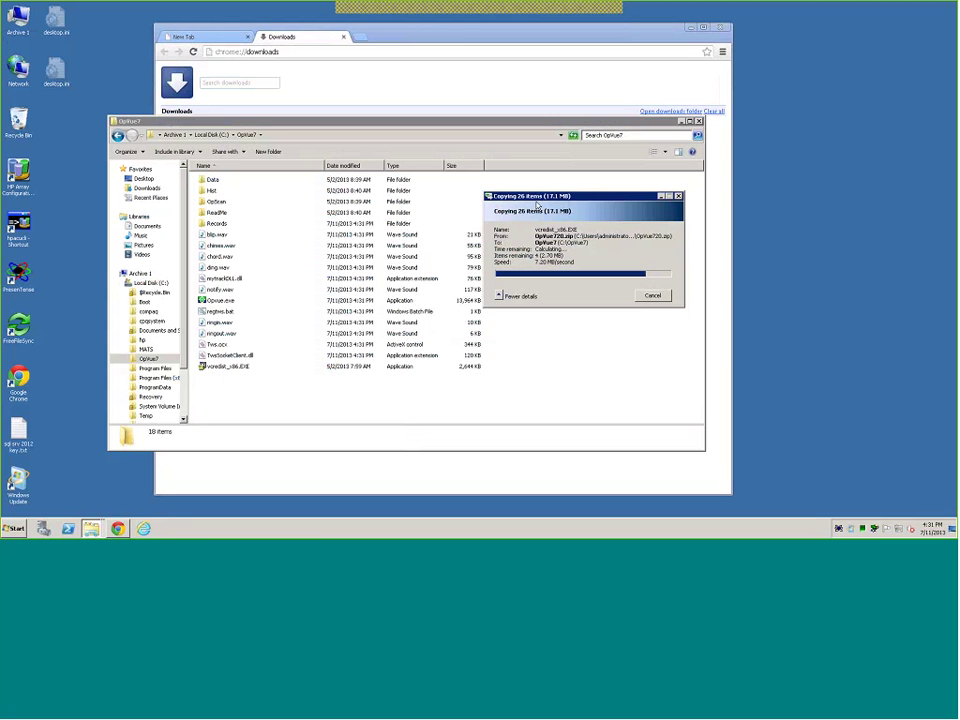
key(ctrl+a)
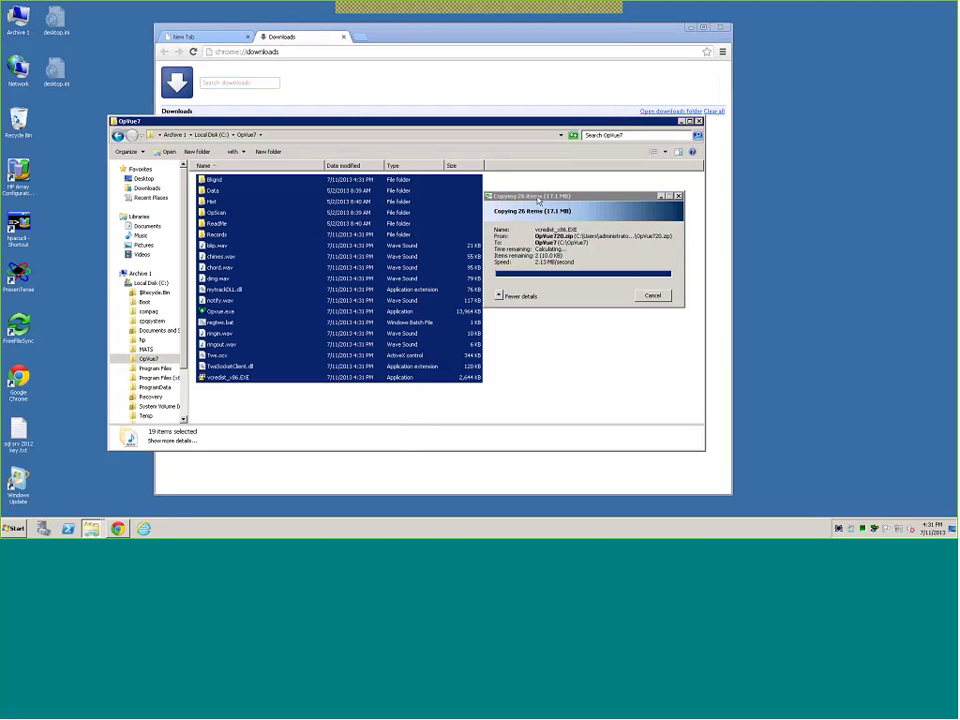
click(549, 298)
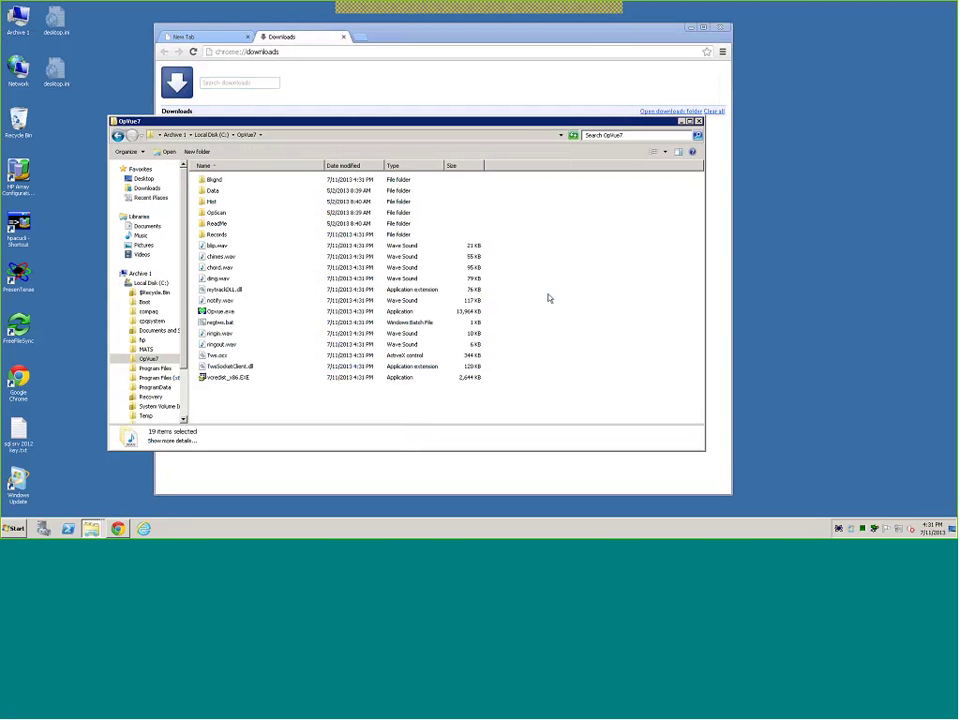
Run Opvue.exe from the OpVue7 folder, allow it to start, and log on with the logon ID and password.
click(232, 313)
double_click(232, 313)
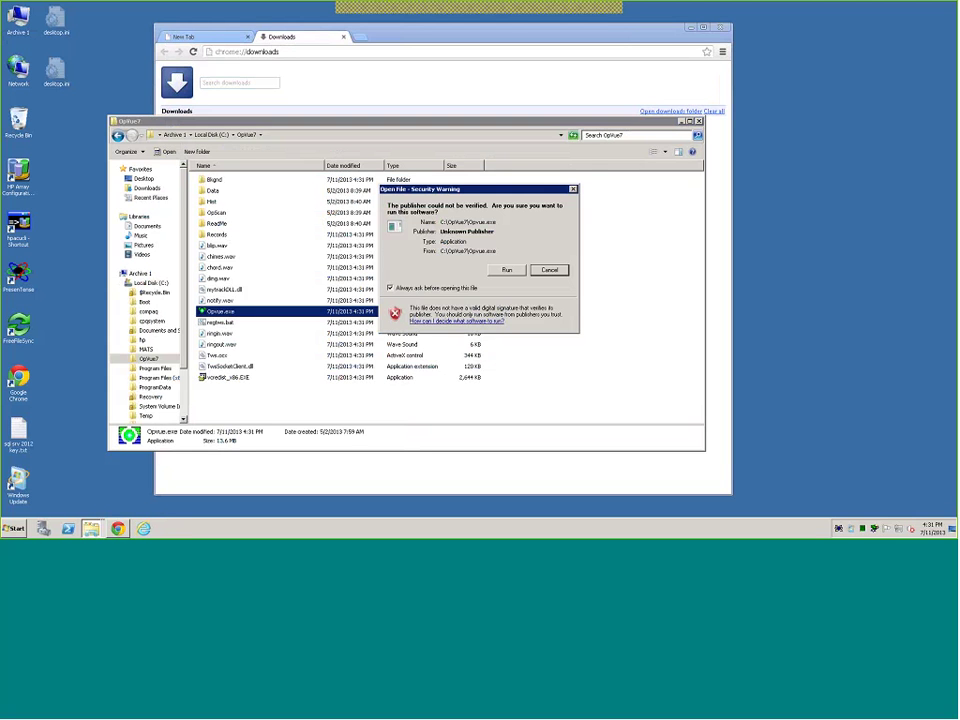
click(507, 271)
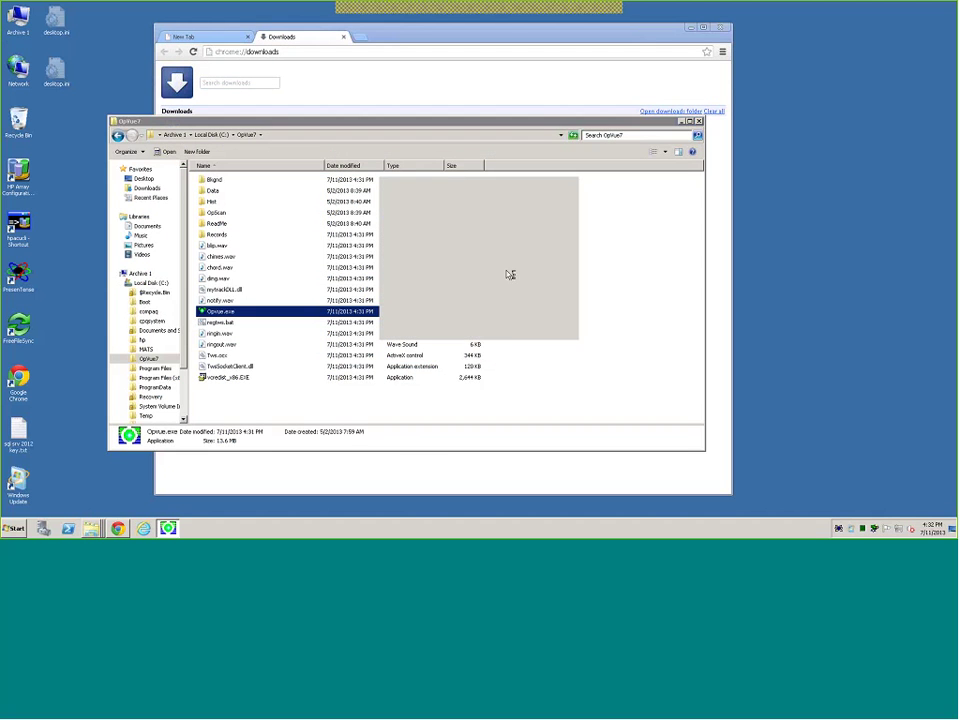
text(998)
key(Tab)
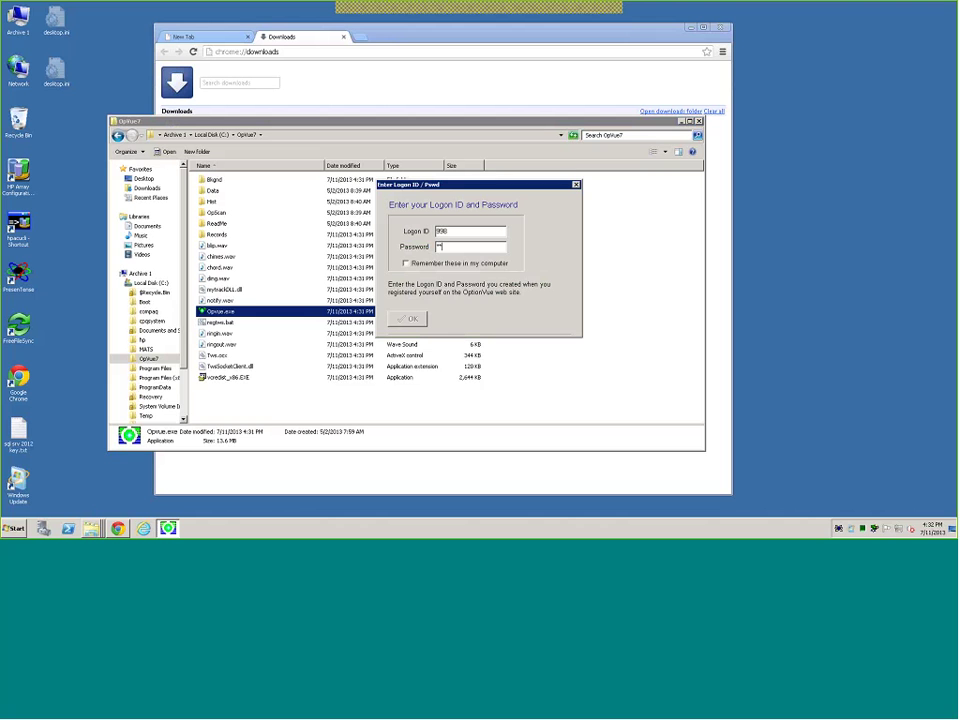
text(*******)
key(Return)
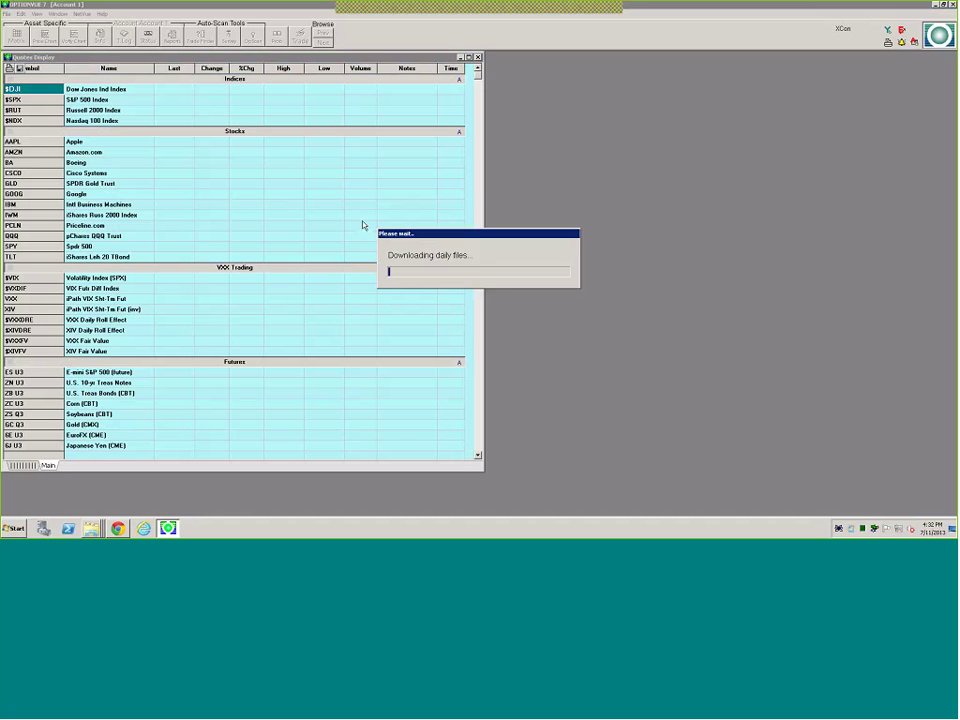
Maximize the Quotes Display, view the options Matrix for AAPL, and close it.
click(469, 56)
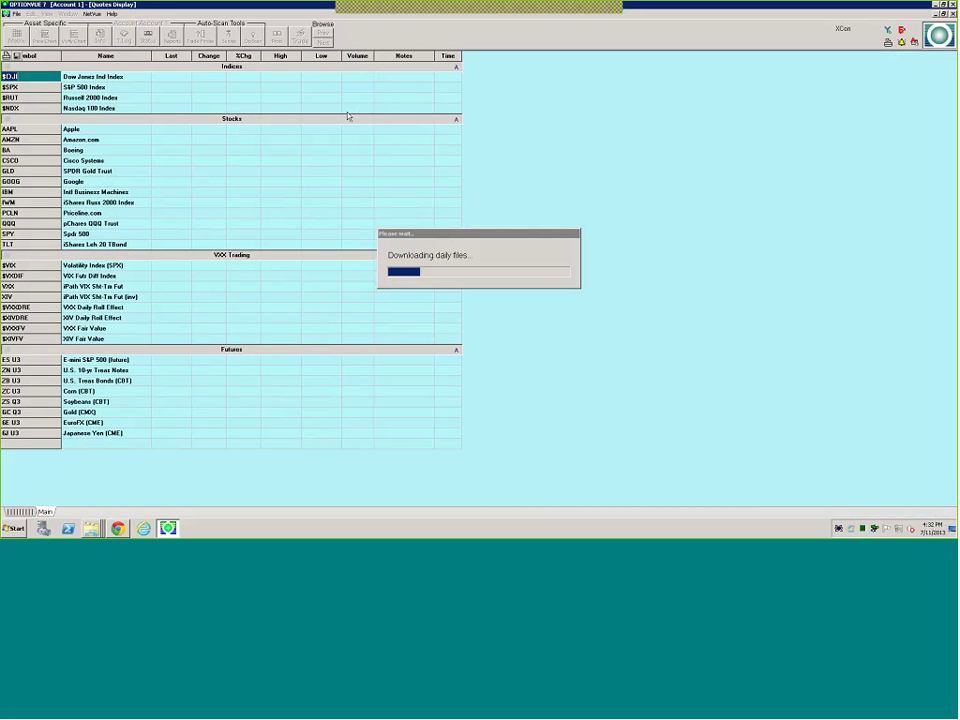
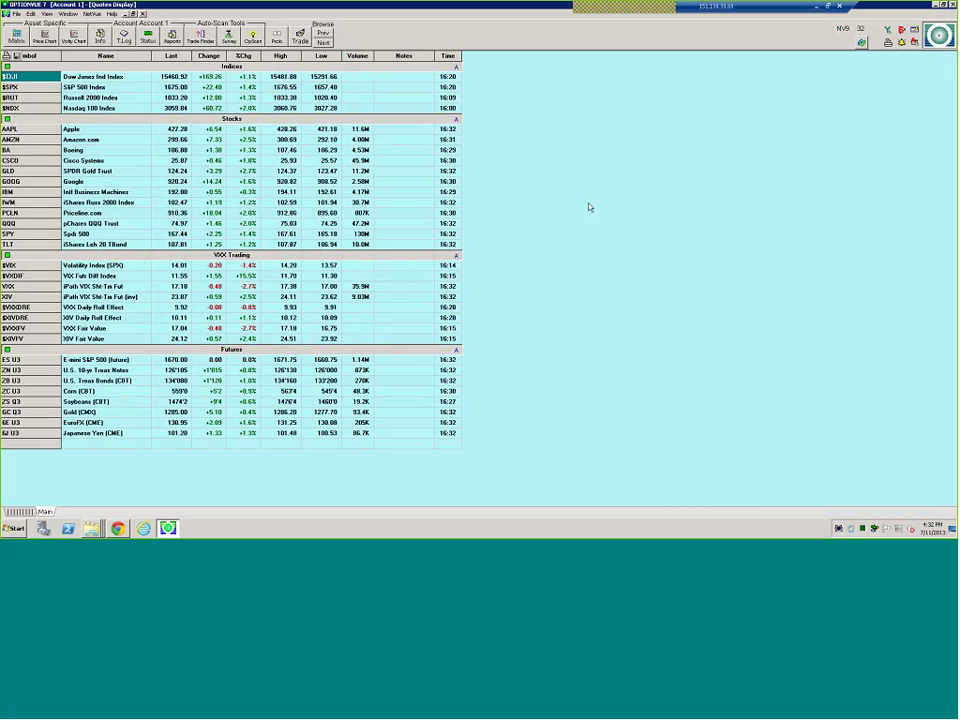
click(18, 130)
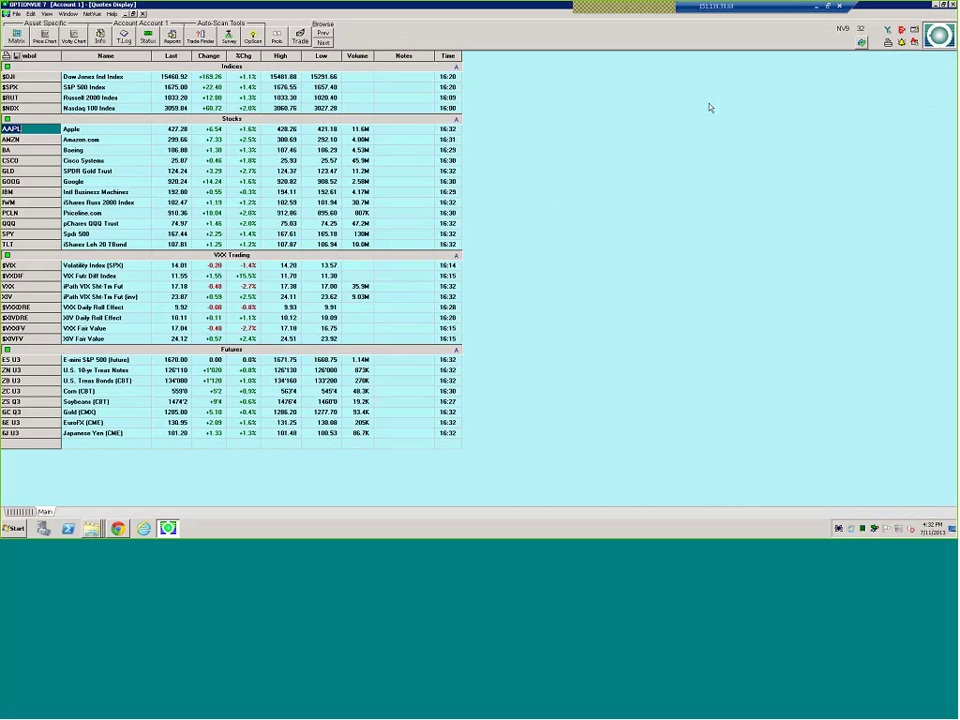
click(12, 36)
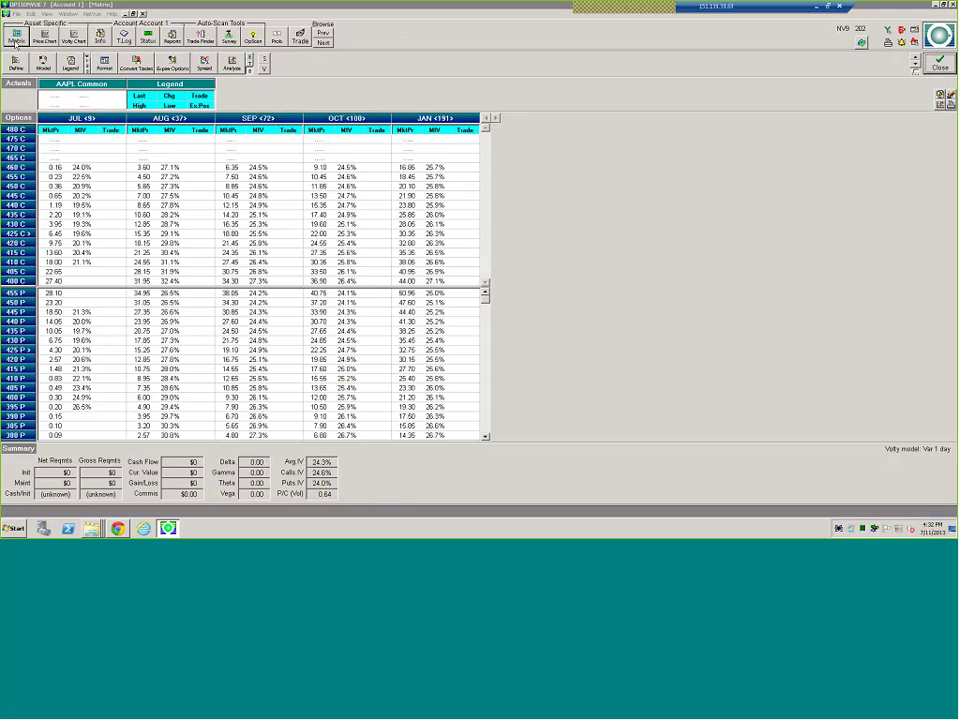
click(940, 63)
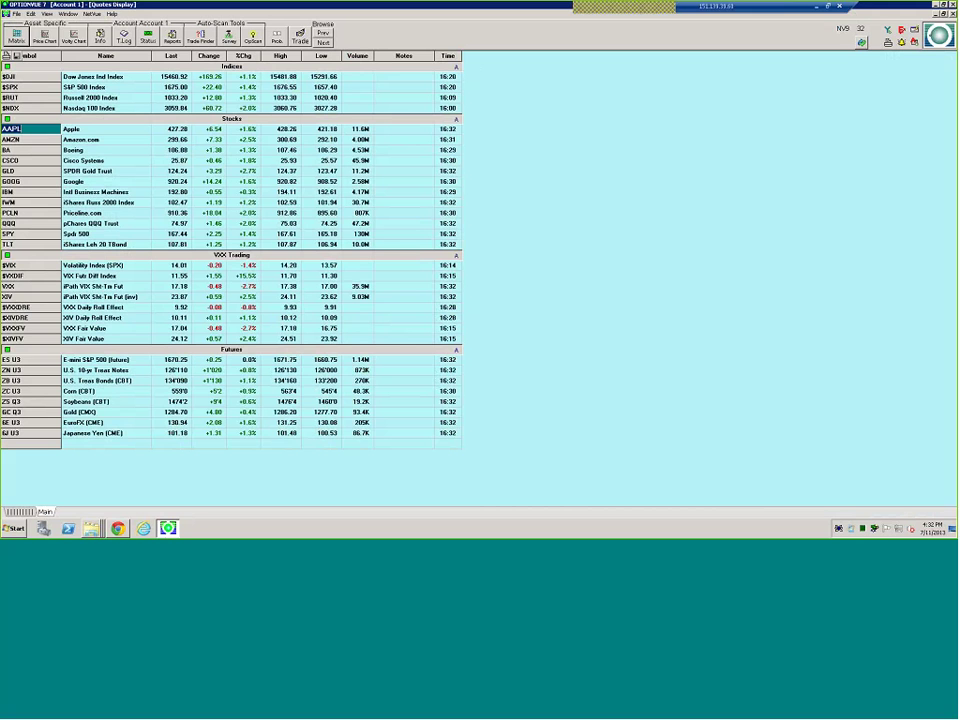
Look through the Archive 1 drives and the root of Local Disk (C:), and clear the Explorer and downloads windows from the desktop.
click(91, 528)
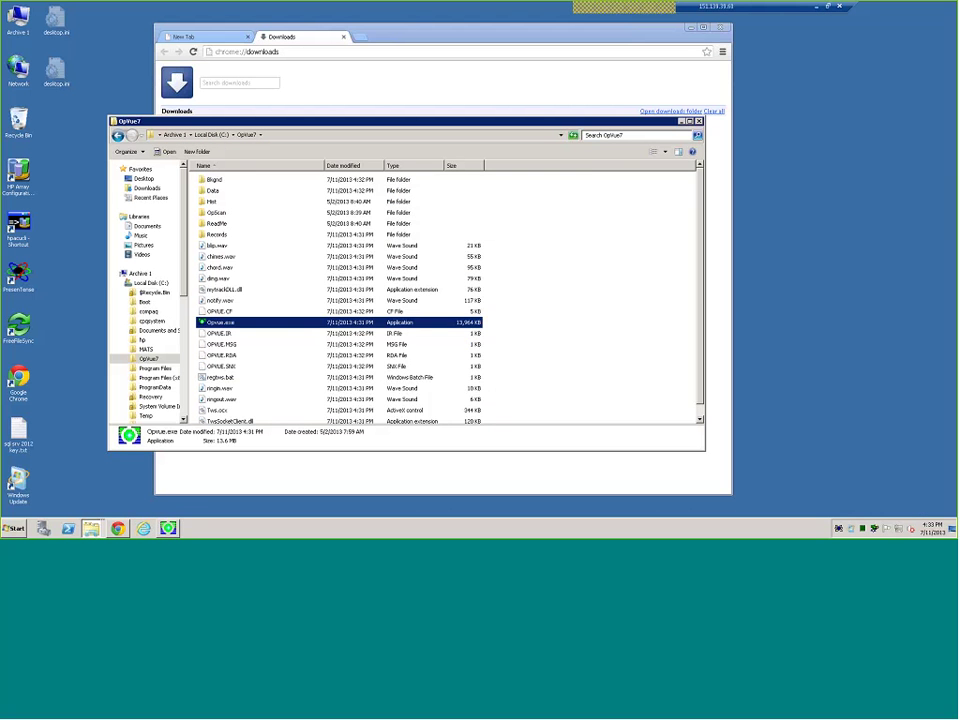
click(219, 136)
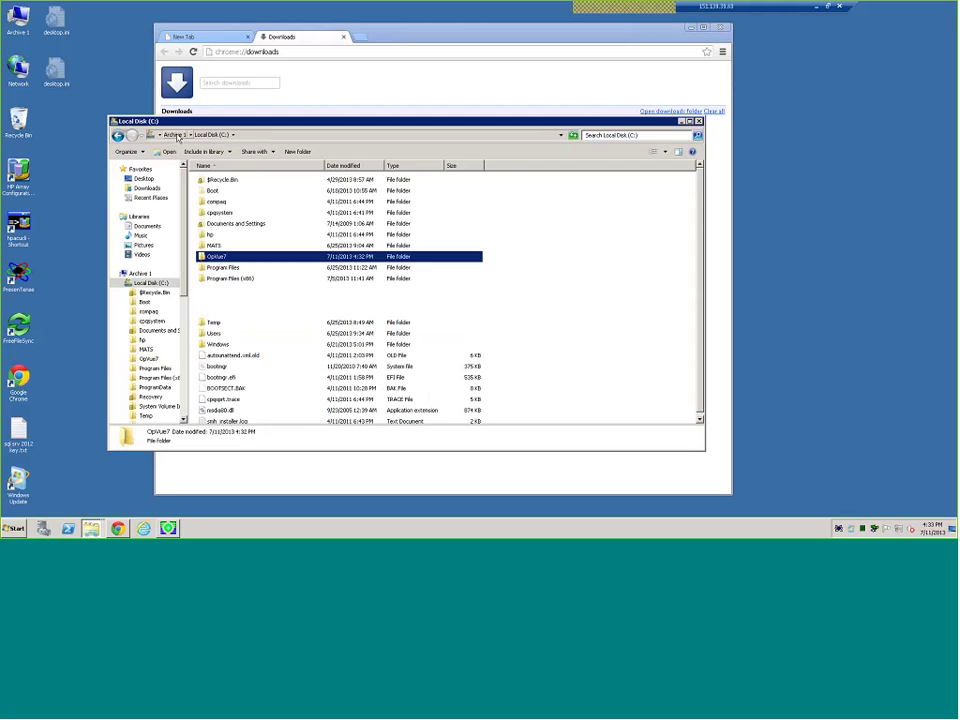
click(174, 135)
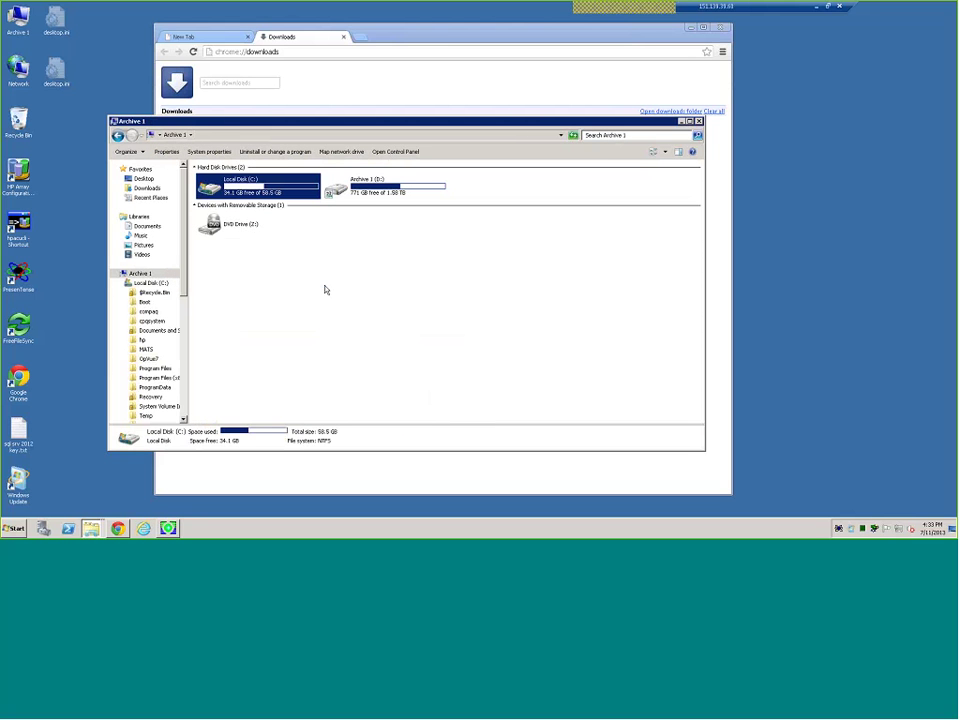
click(326, 285)
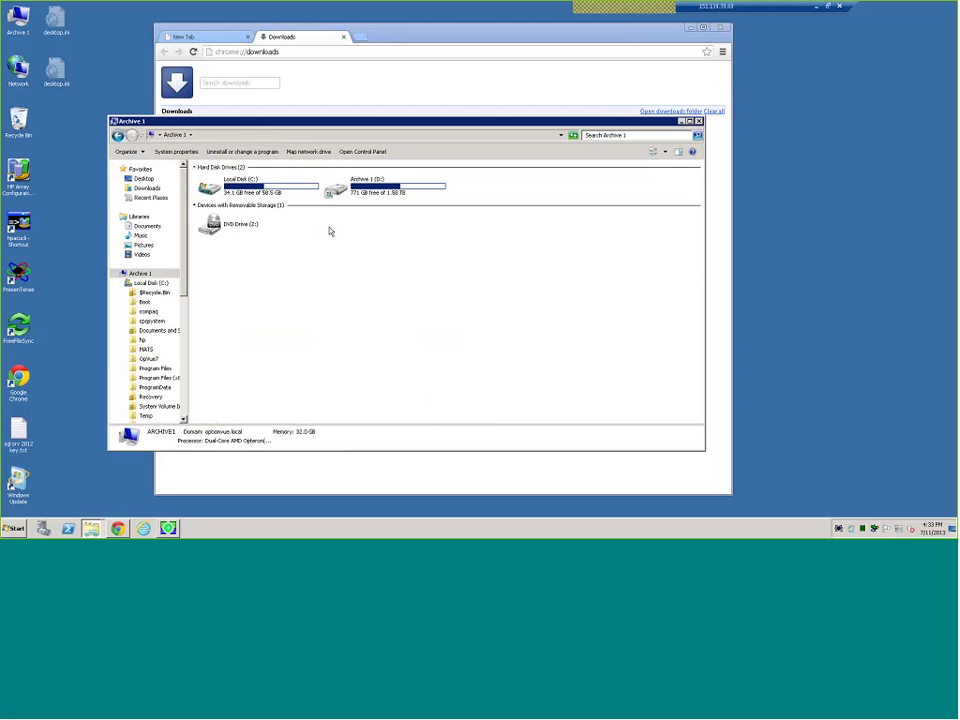
double_click(281, 195)
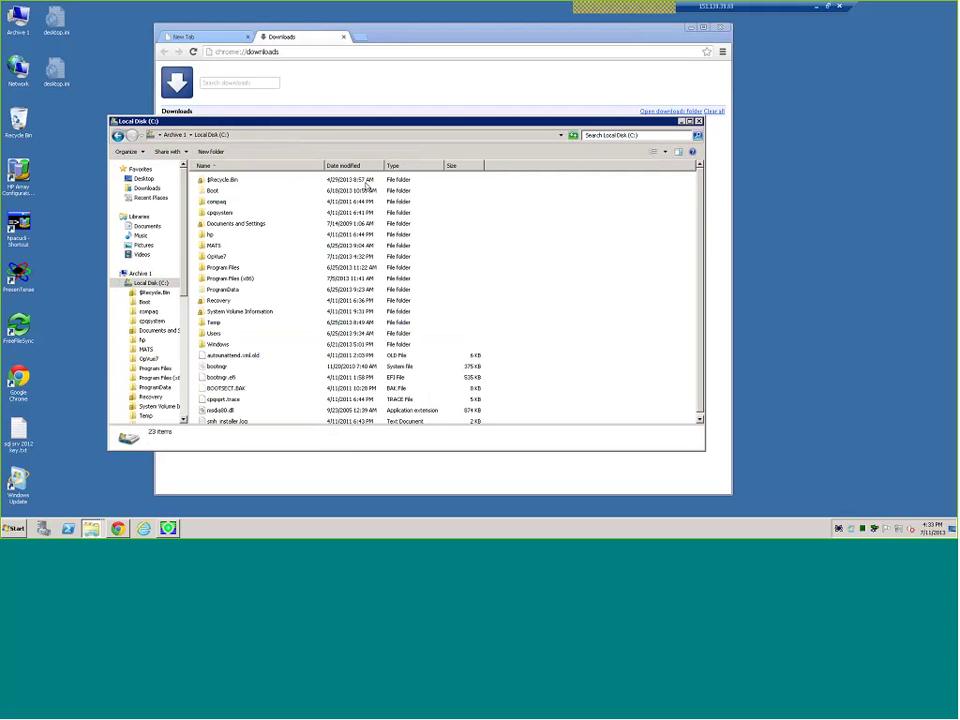
click(698, 121)
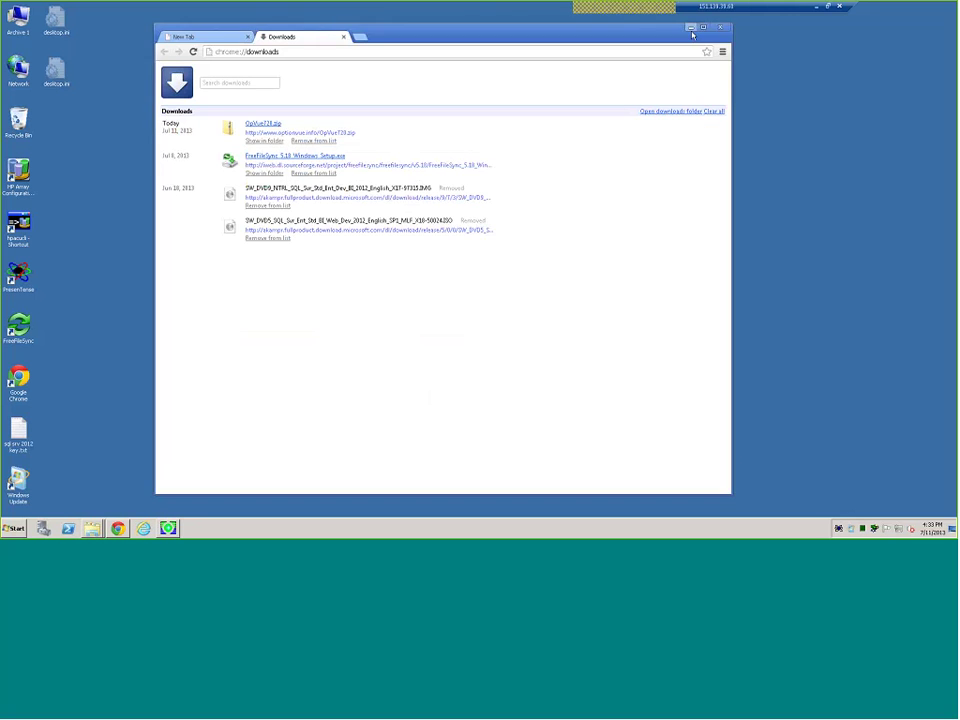
click(723, 27)
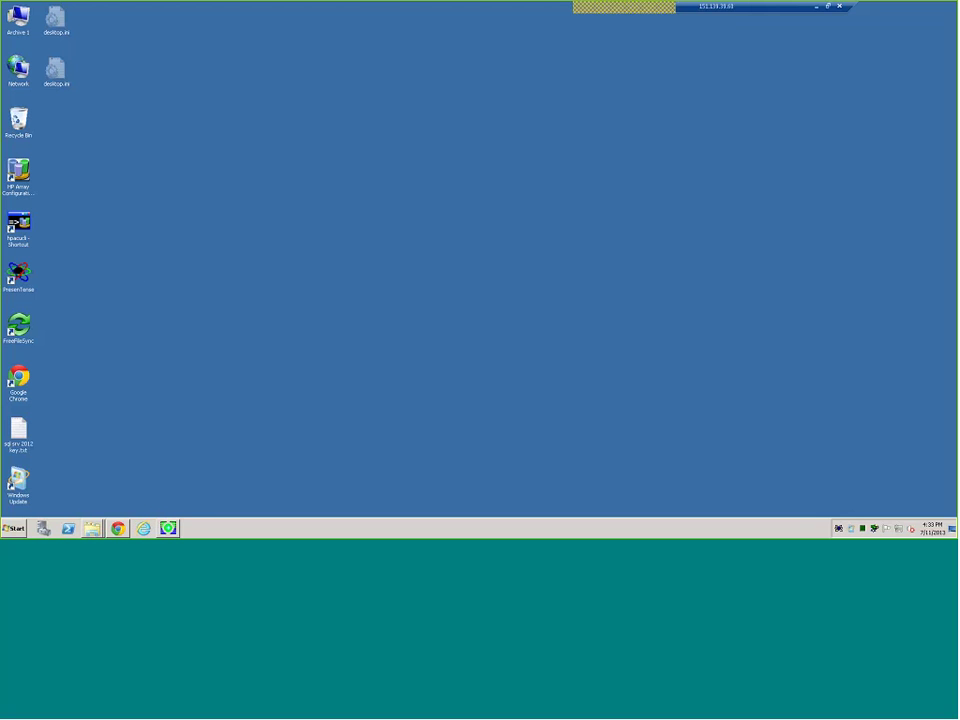
Disconnect from the remote server and reconnect to it with the archive1.RDP desktop shortcut.
click(842, 7)
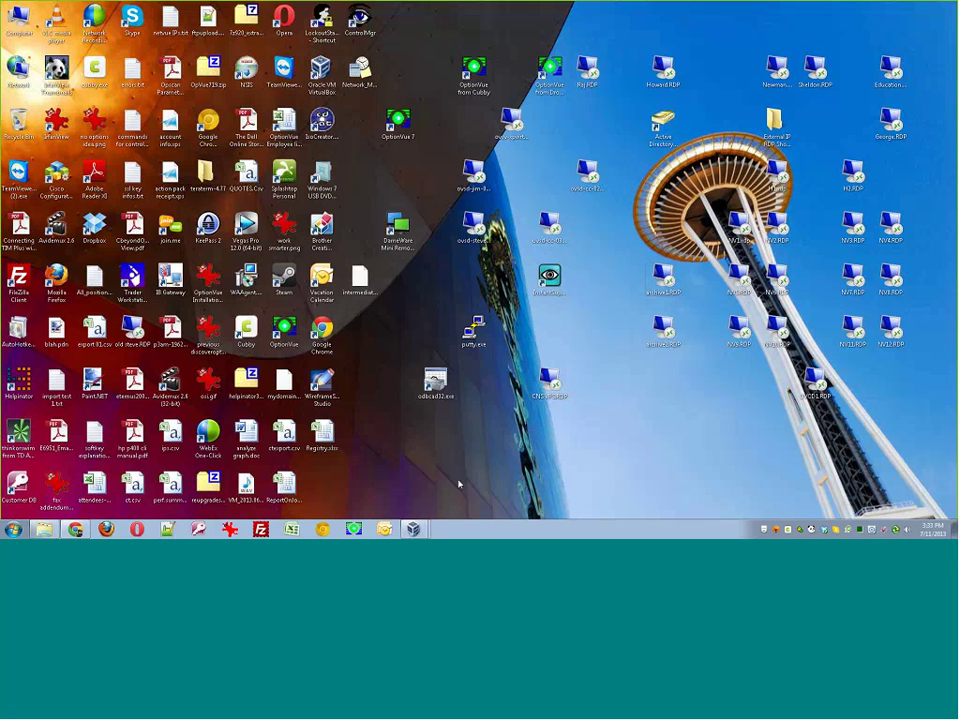
double_click(668, 277)
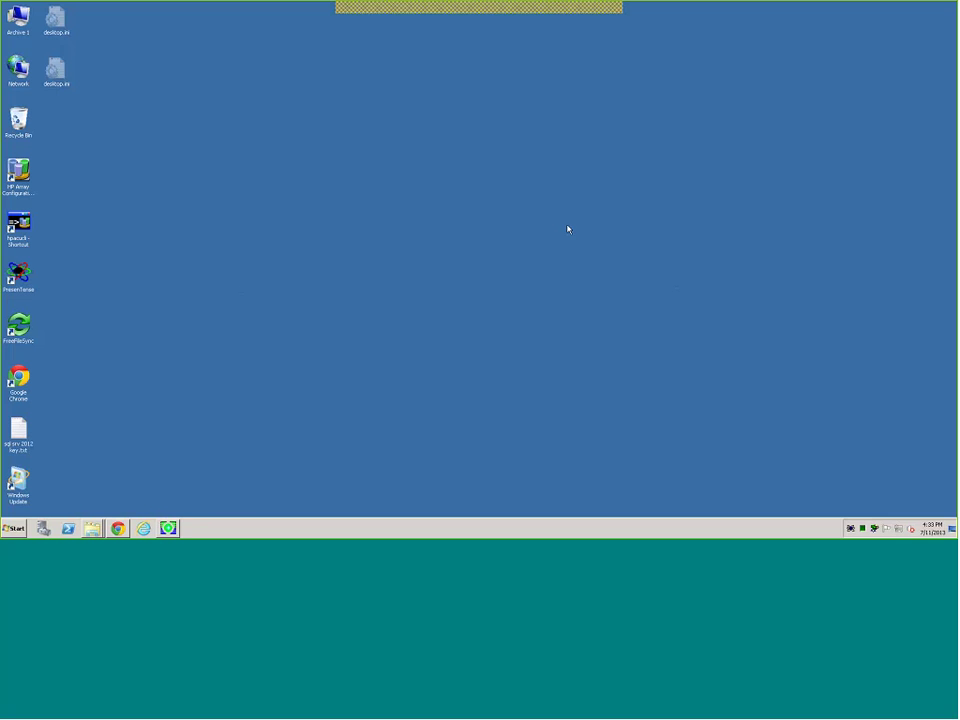
Restore OptionVue, open the AAPL Matrix, and enter JUL trades of -2 on the 435 call and +2 on the 420 call.
click(168, 528)
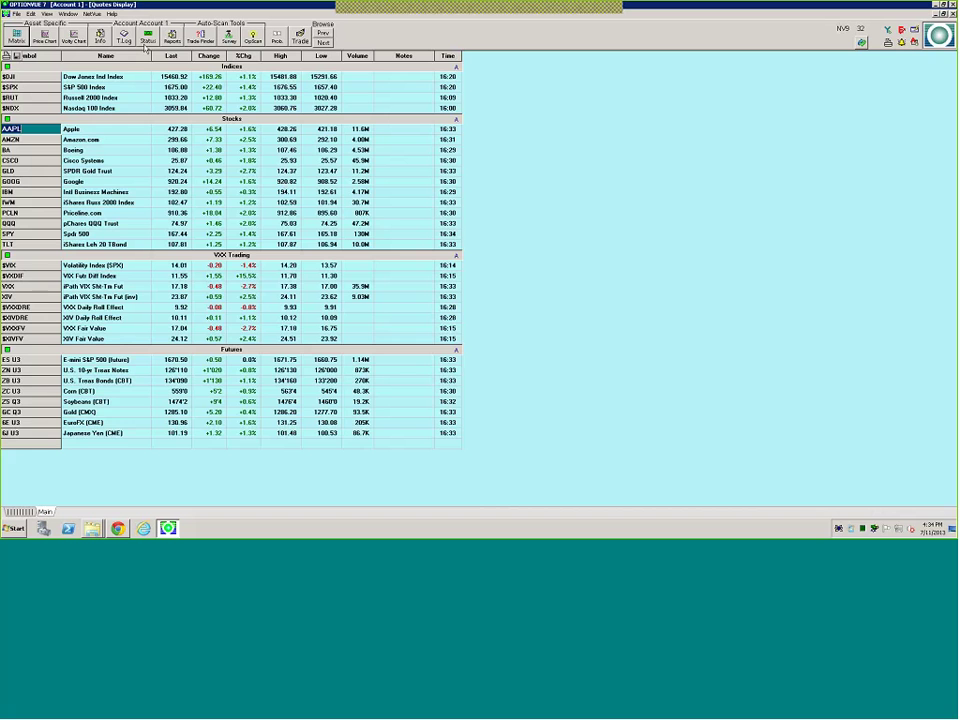
click(16, 37)
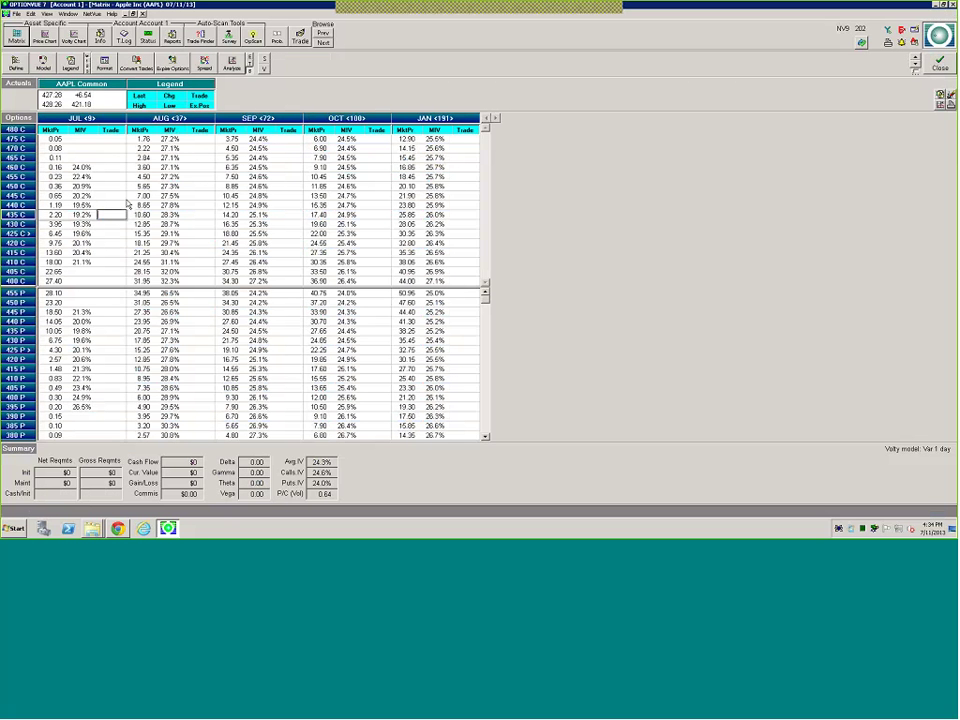
text(-2)
key(Return)
click(112, 243)
text(+2)
key(Return)
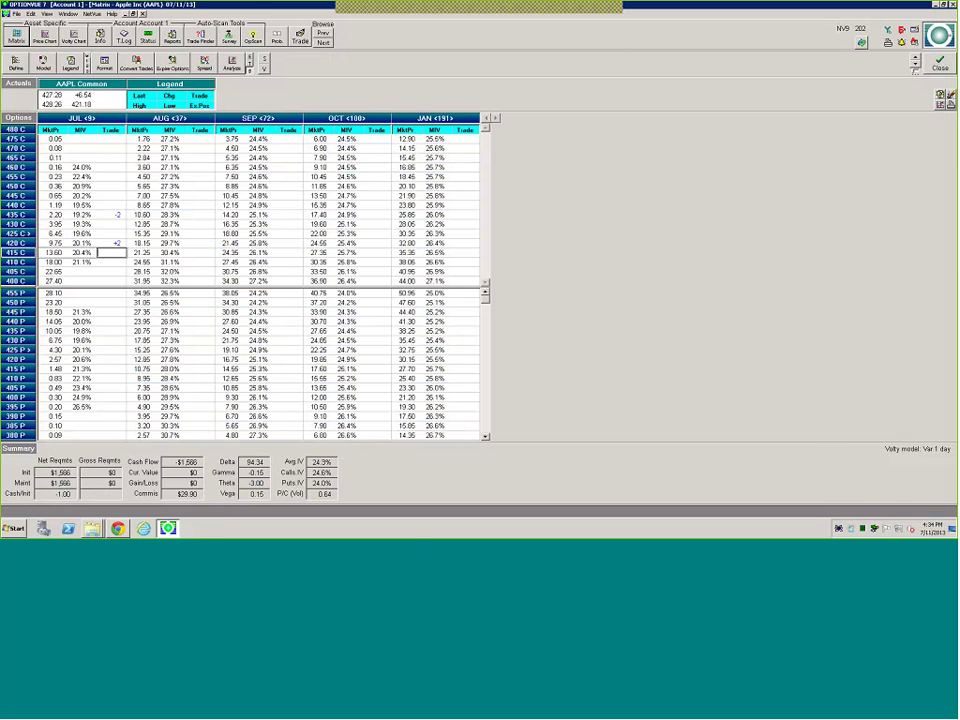
Leave the remote session, reconnect through the archive1.RDP shortcut, and move the remote connection bar aside.
click(455, 8)
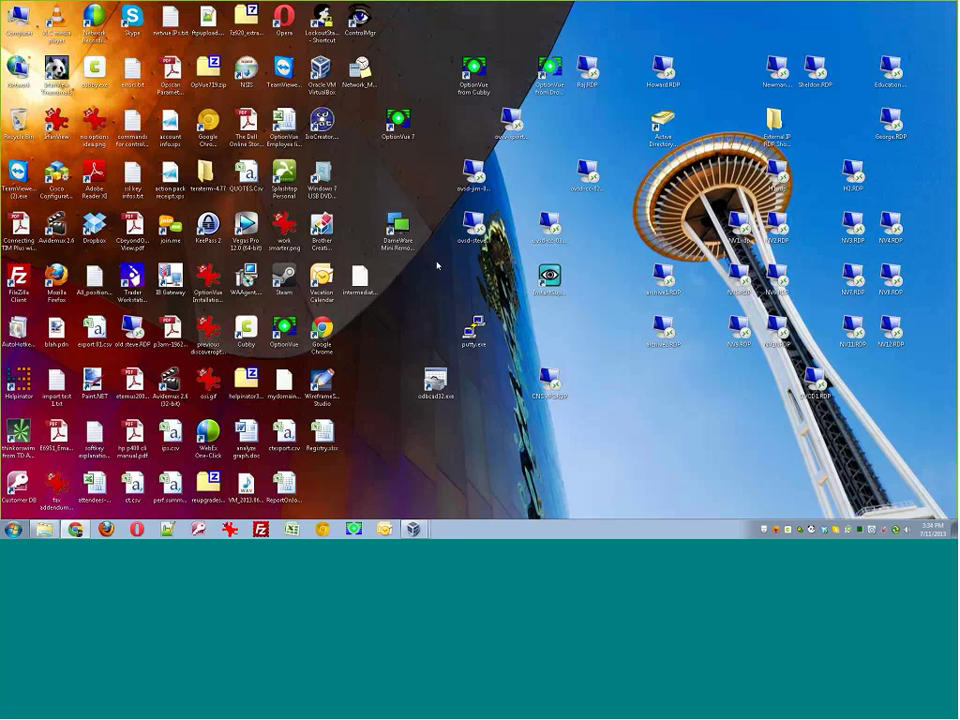
double_click(671, 272)
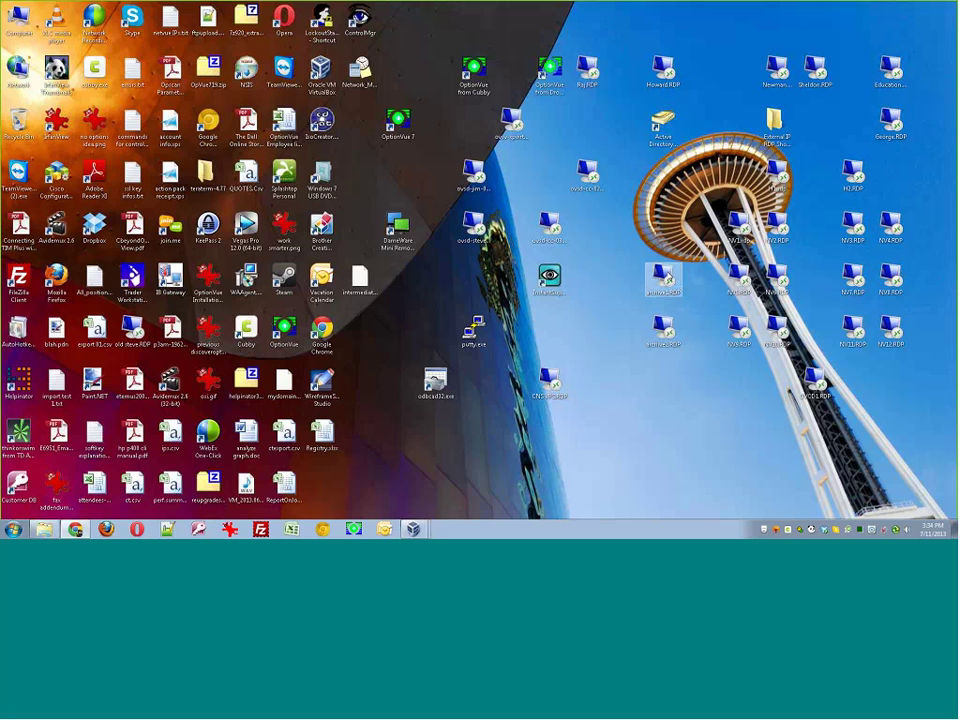
double_click(667, 277)
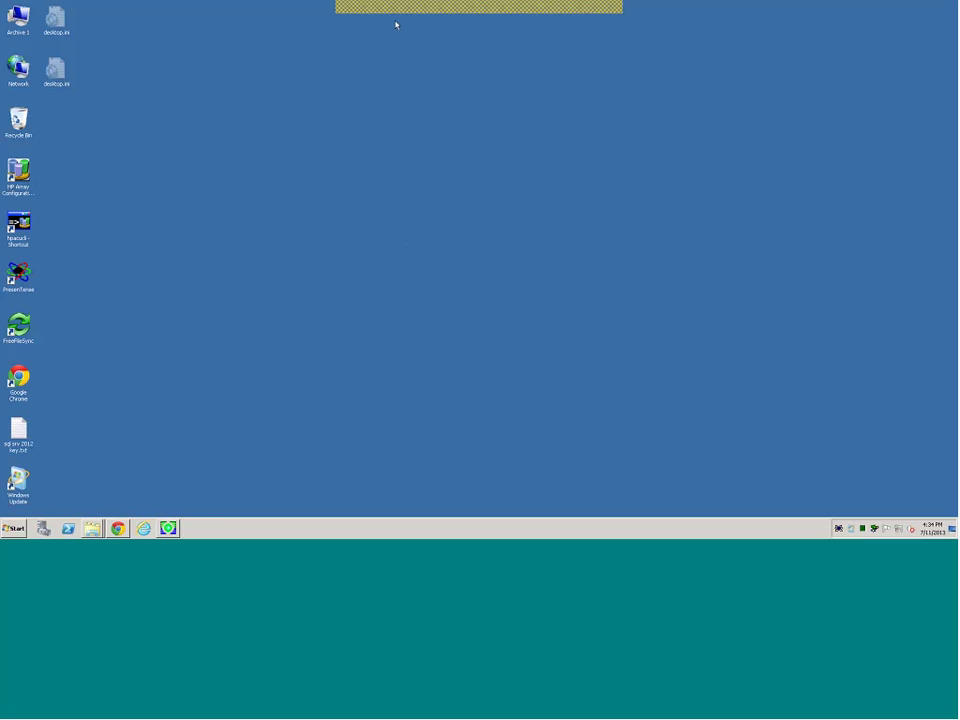
drag(396, 25, 735, 11)
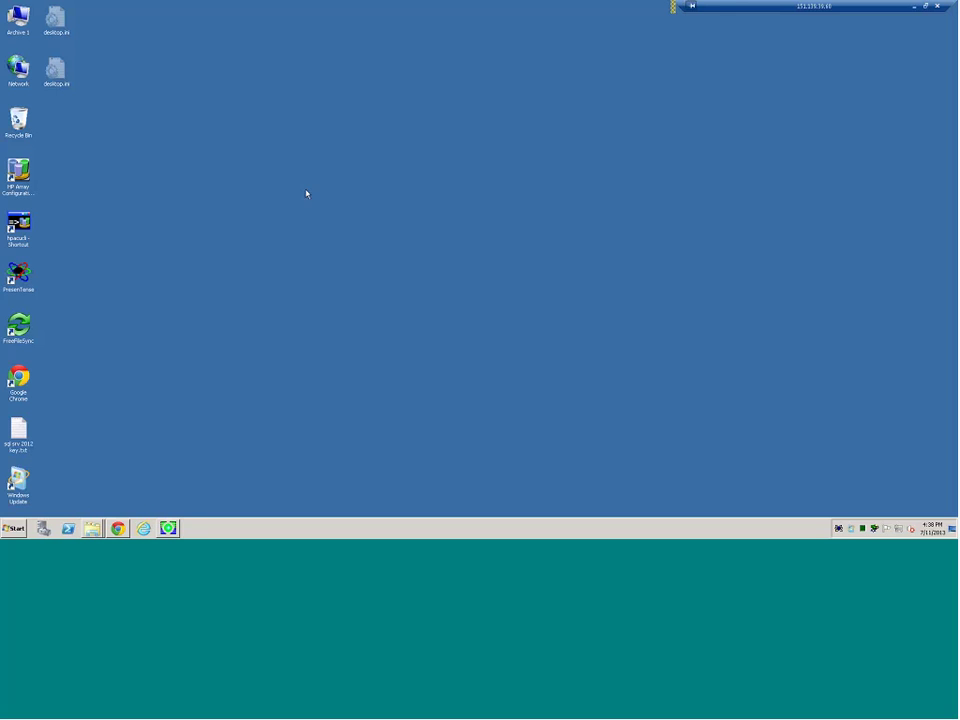
Run a connection speed test at speedtest.net in a new Chrome tab on the server, and close that tab.
drag(188, 1, 86, 491)
click(118, 528)
key(ctrl+t)
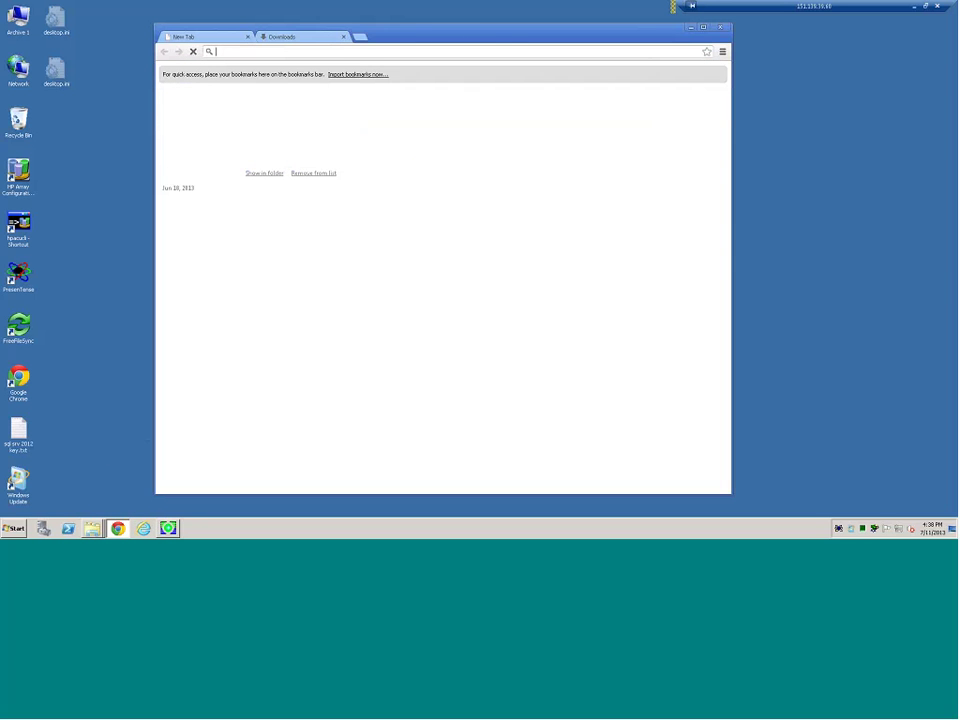
text(speedtest.net)
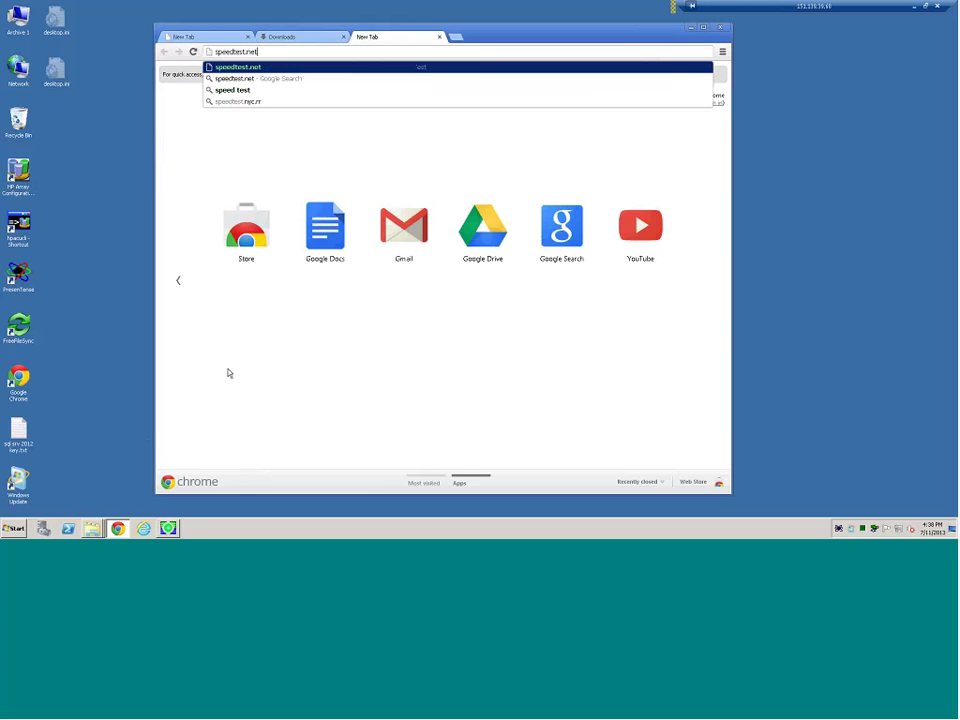
key(Return)
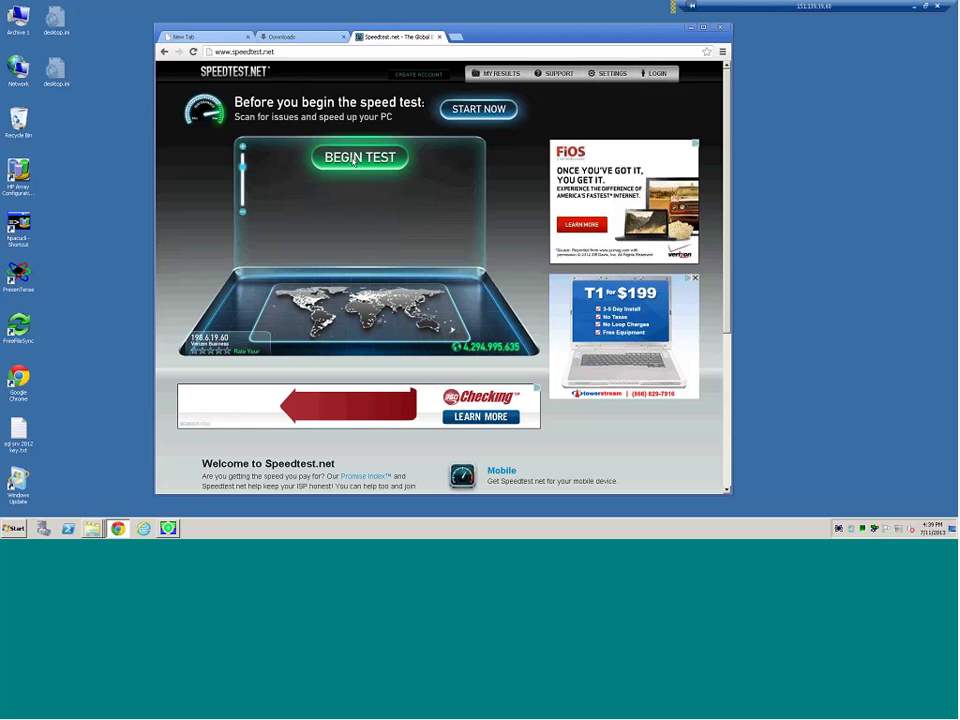
click(353, 160)
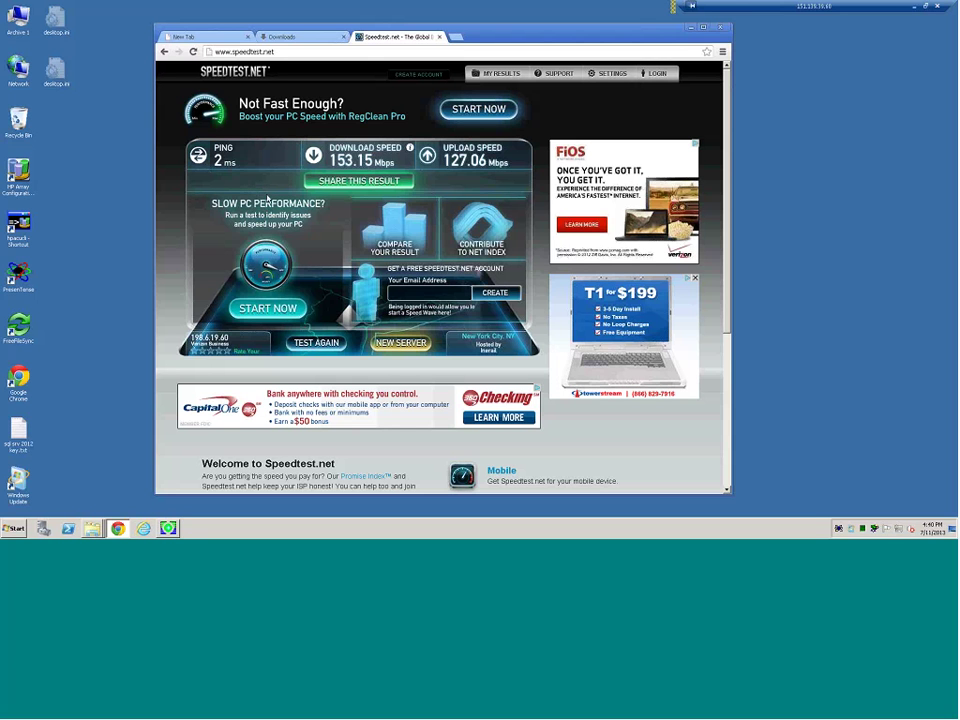
click(438, 38)
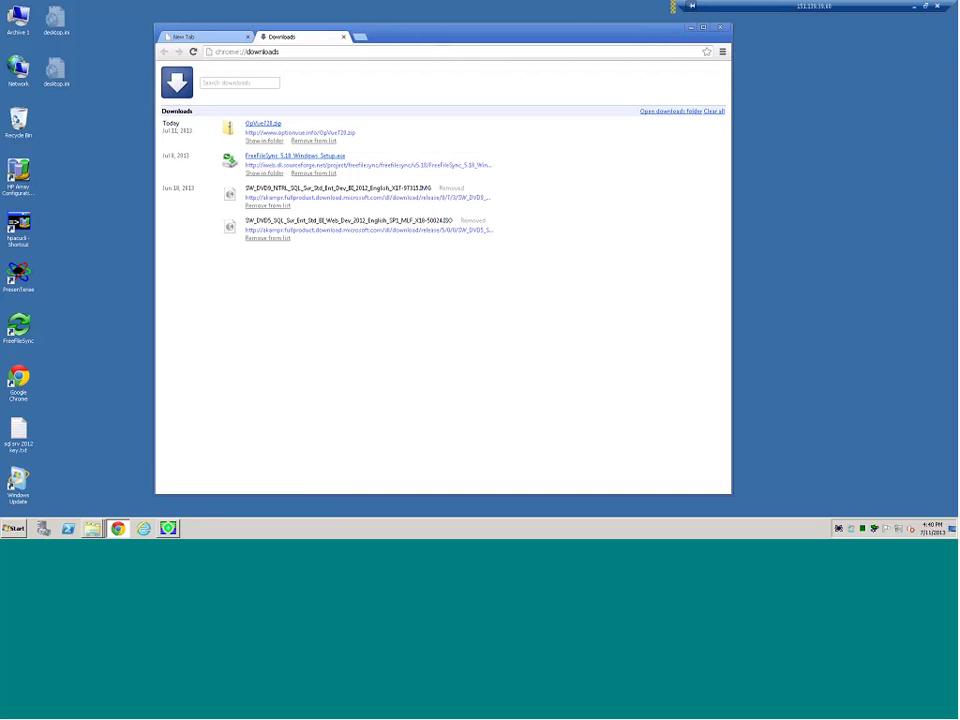
Switch back to OptionVue, close the AAPL Matrix, and view and close the options Matrix for AMZN.
click(168, 528)
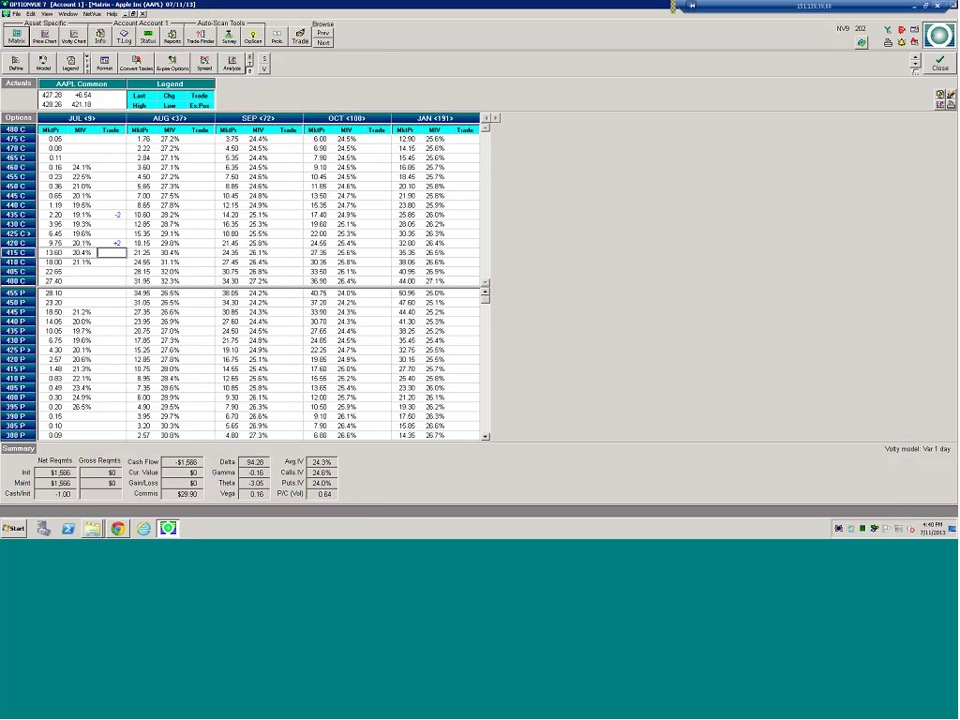
click(941, 63)
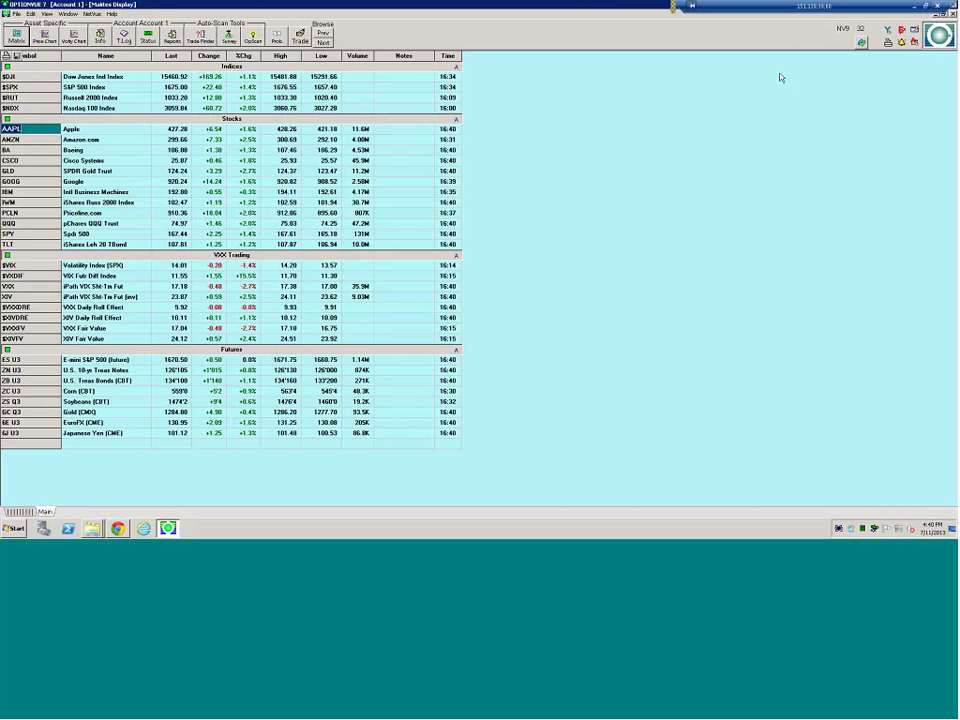
click(10, 140)
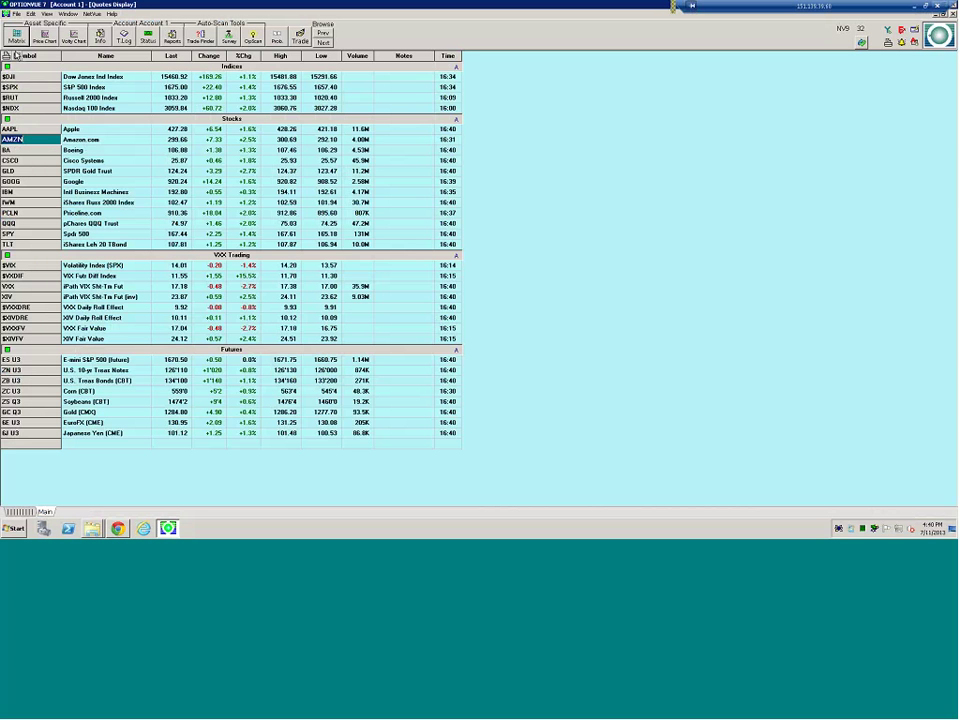
click(16, 38)
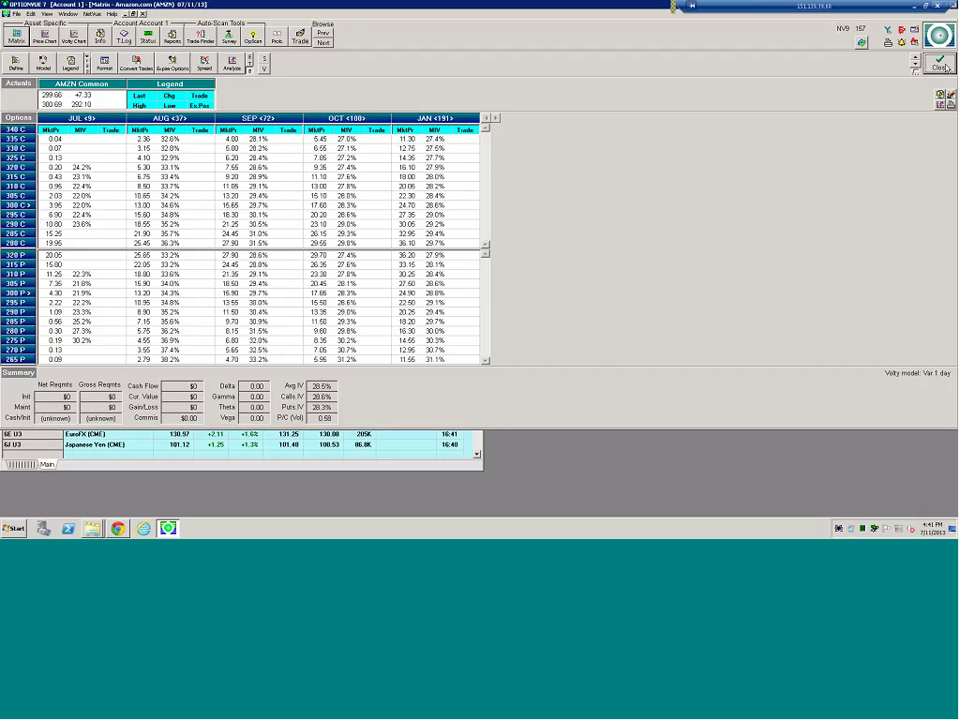
click(946, 68)
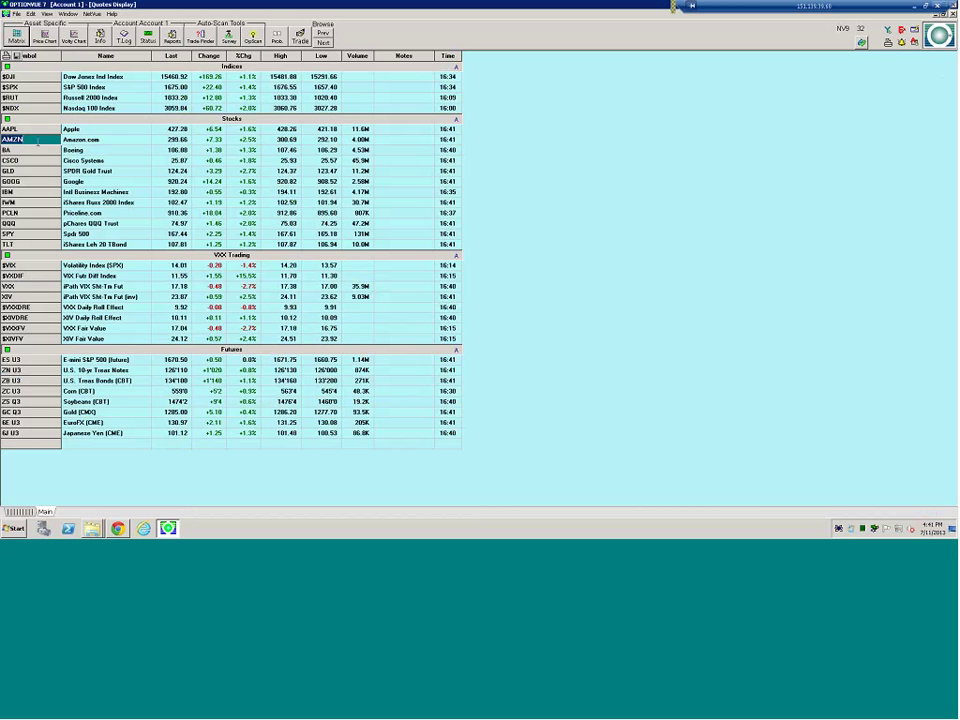
View the options Matrix for BA, return to the Quotes Display, and move the remote connection bar to the opposite side.
click(46, 152)
click(38, 161)
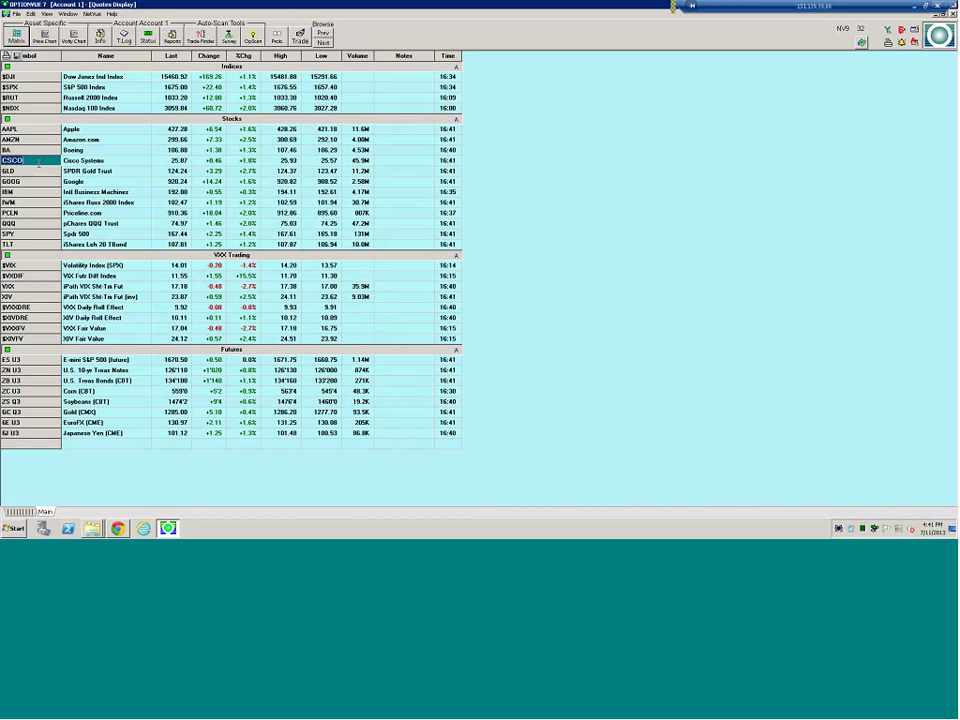
key(Up)
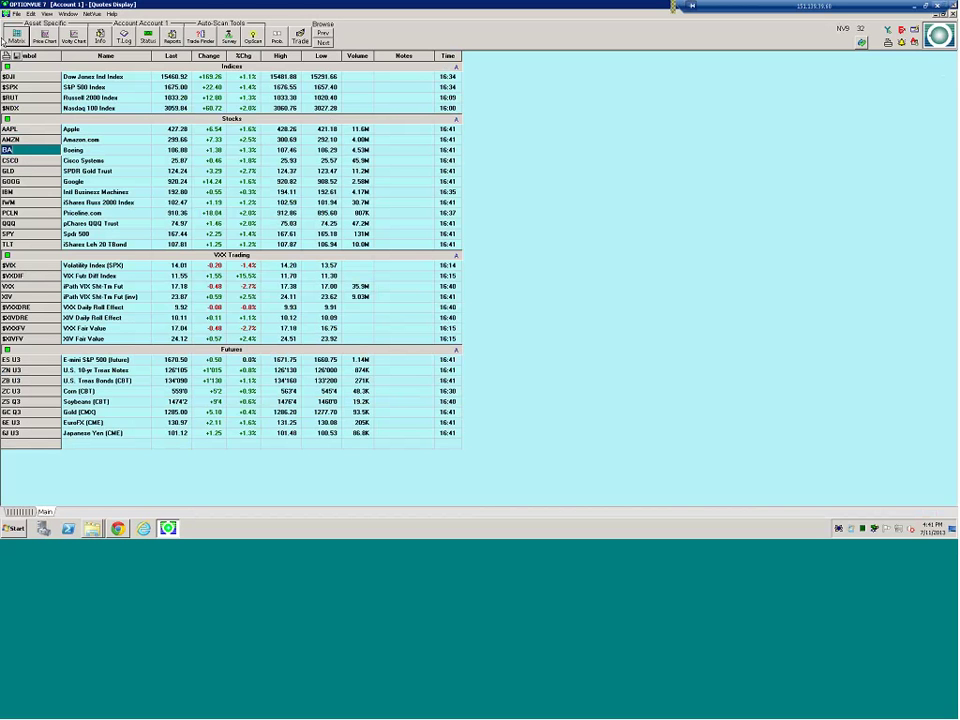
click(14, 38)
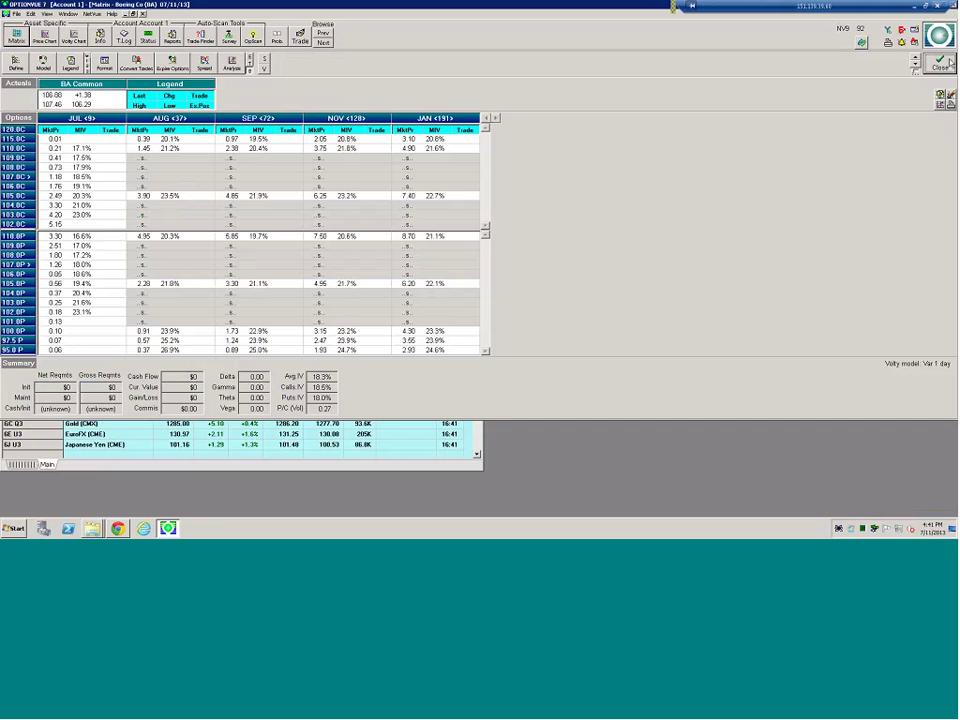
key(ctrl+Tab)
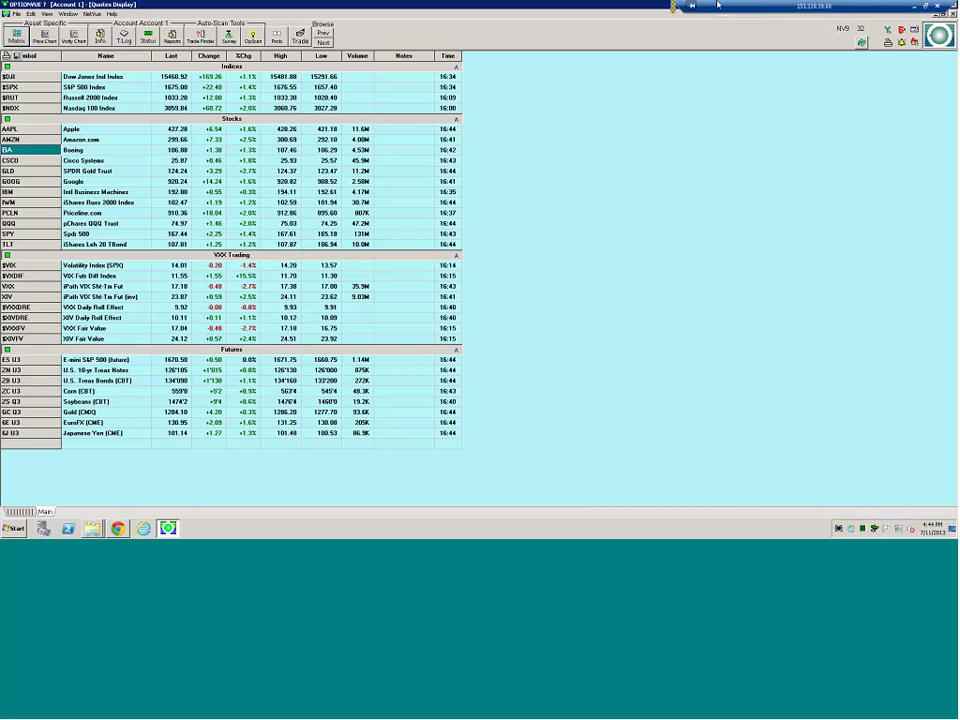
drag(717, 5, 107, 5)
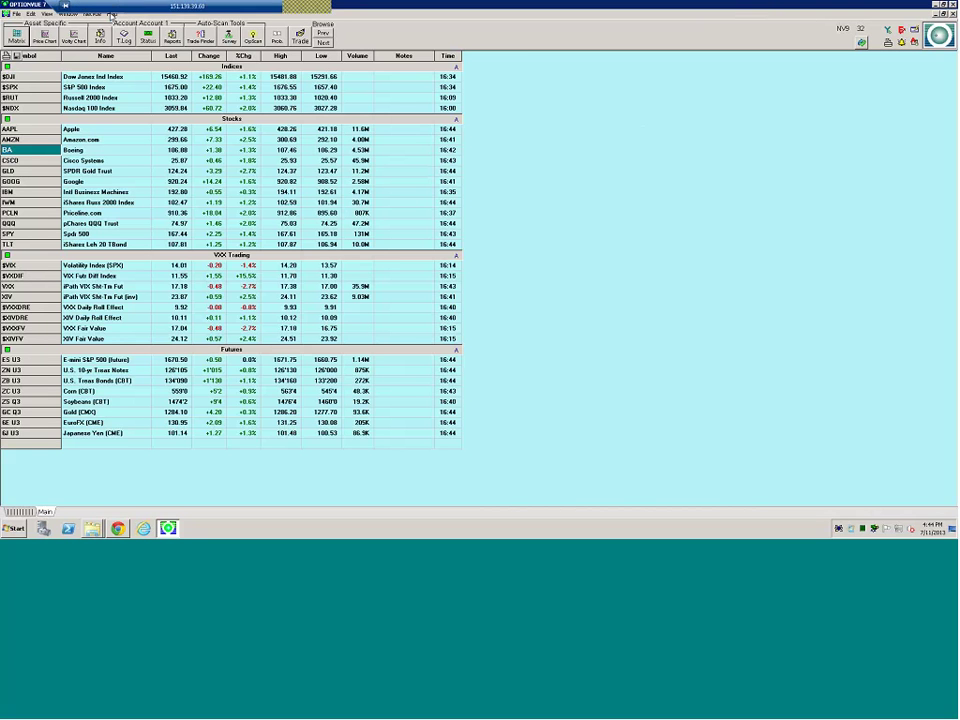